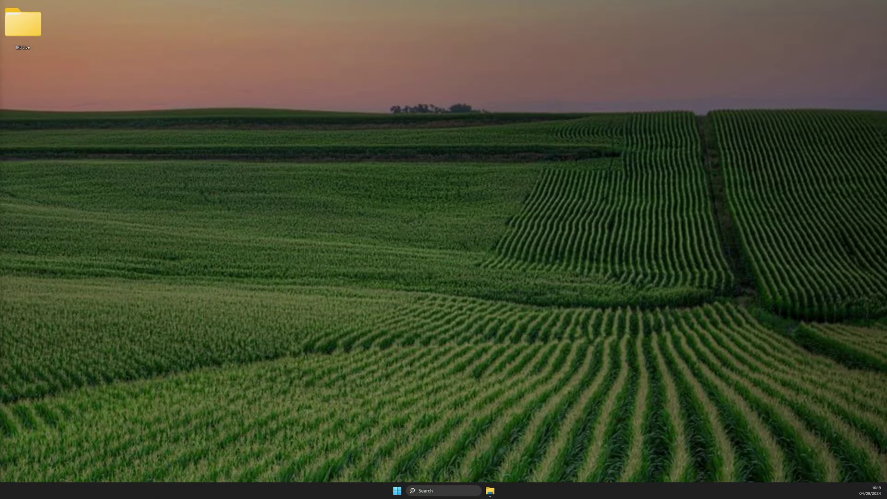
Open the IRL Live folder and launch OBS from its shortcut.
{"action": "left_click", "coordinate": [494, 494]}
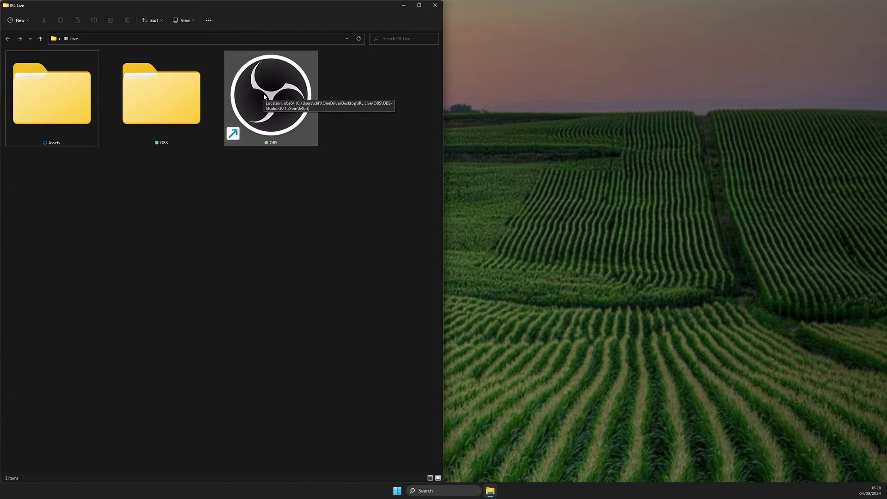
{"action": "left_click", "coordinate": [264, 96]}
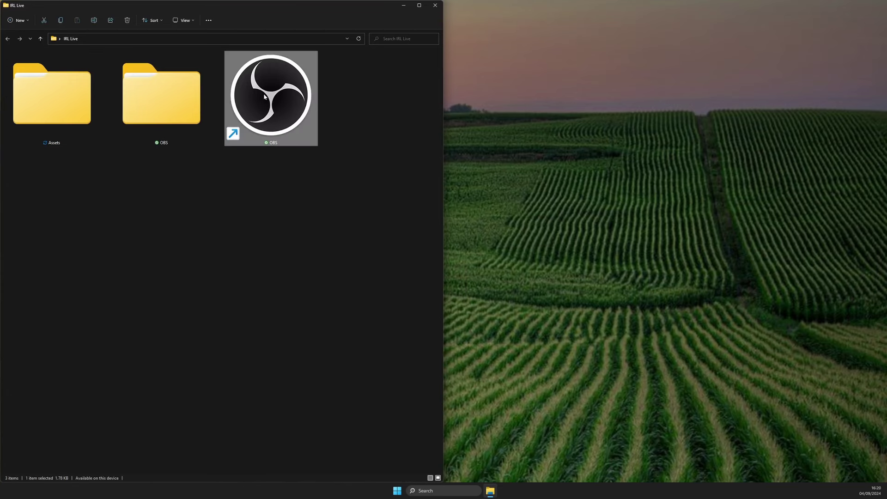
{"action": "double_click", "coordinate": [264, 97]}
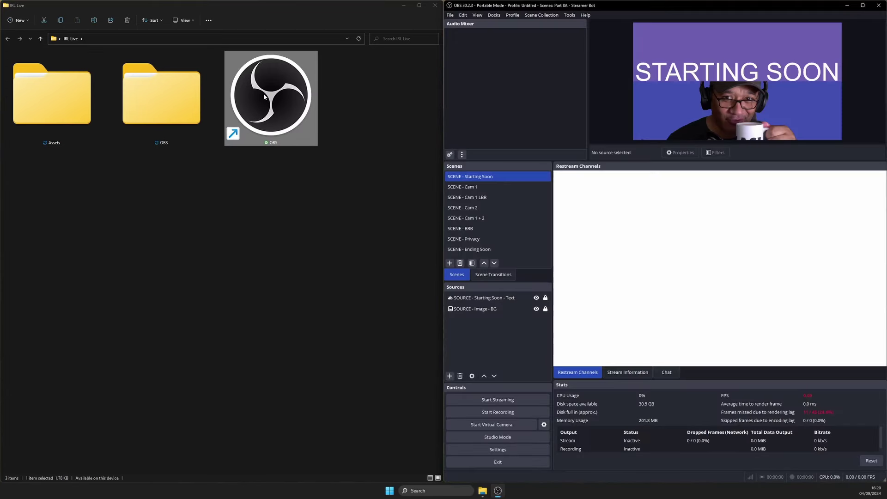
Create a new folder named Streamer Bot inside the IRL Live folder.
{"action": "left_click", "coordinate": [119, 191]}
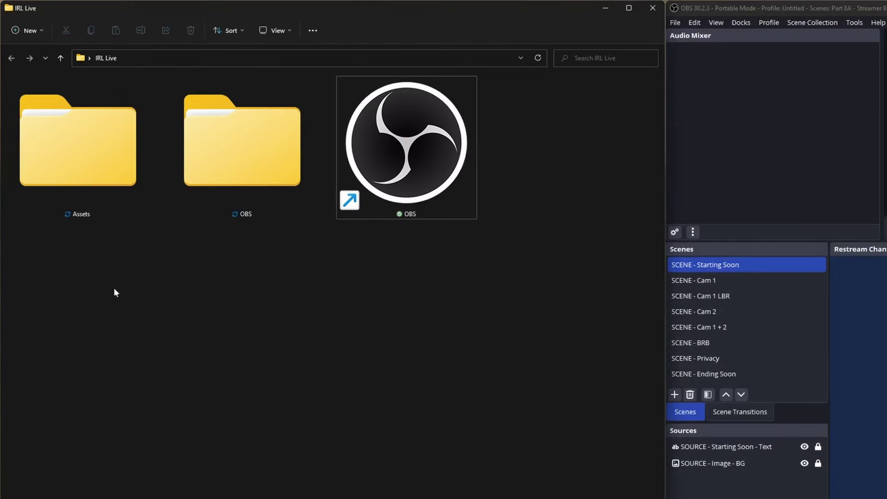
{"action": "left_click", "coordinate": [43, 31]}
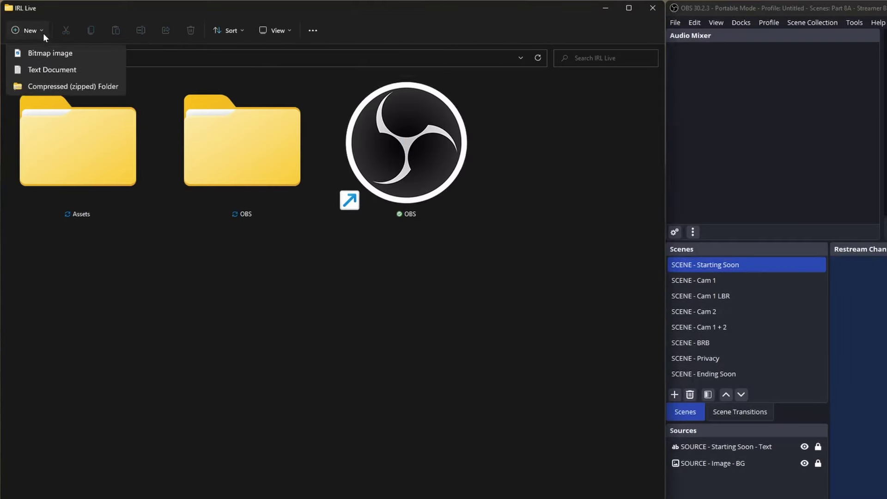
{"action": "left_click", "coordinate": [36, 56]}
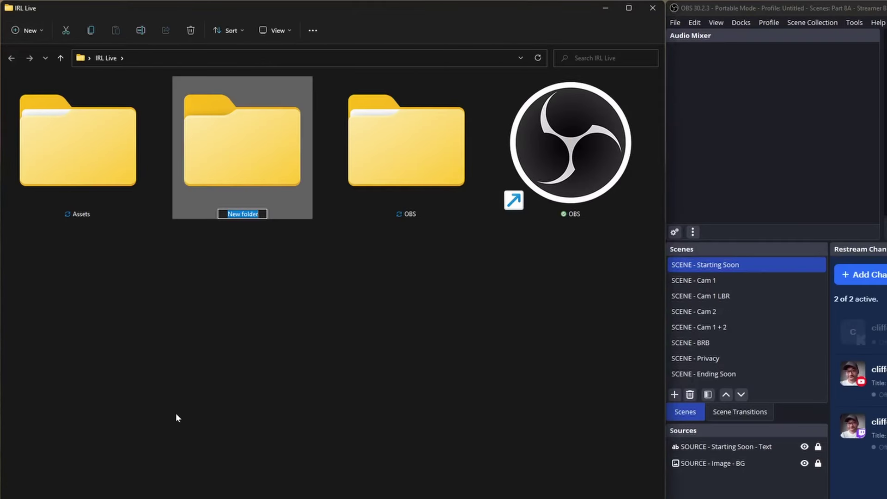
{"action": "type", "text": "S"}
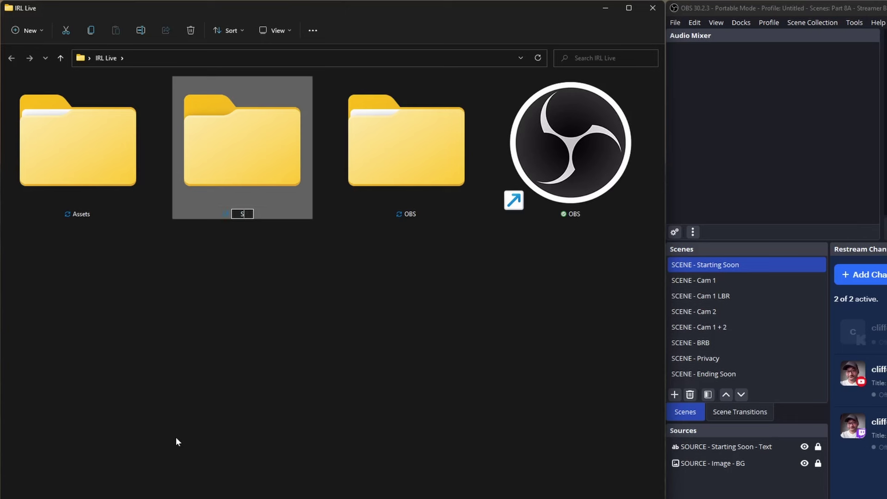
{"action": "type", "text": "treamer Bot"}
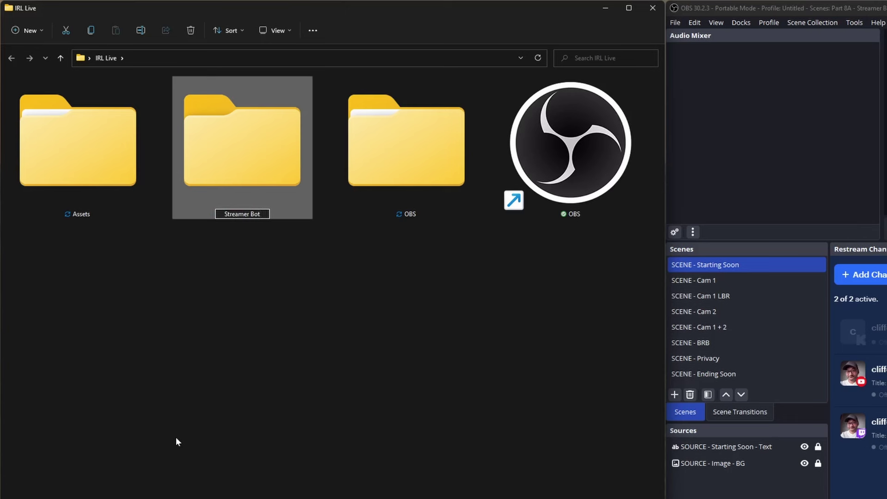
{"action": "key", "text": "Return"}
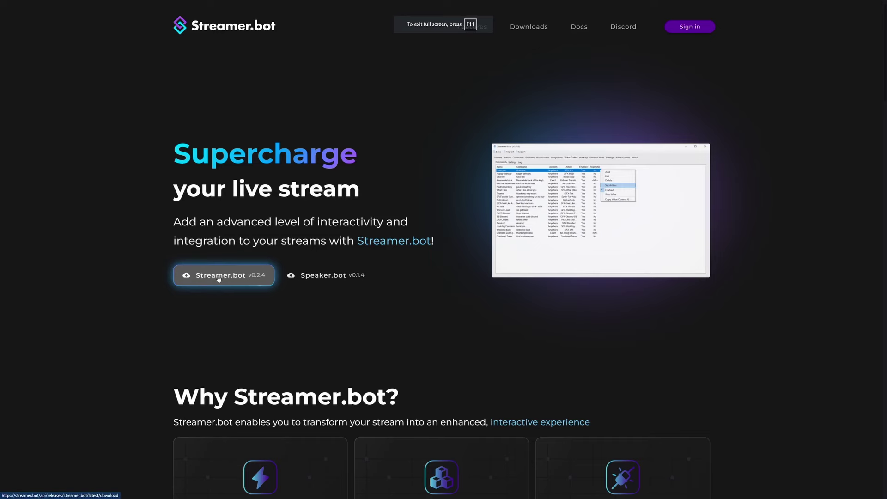
From the Streamer.bot website, save the v0.2.4 download as Streamer.bot-x64-0.2.4.zip in the Streamer Bot folder.
{"action": "right_click", "coordinate": [219, 277]}
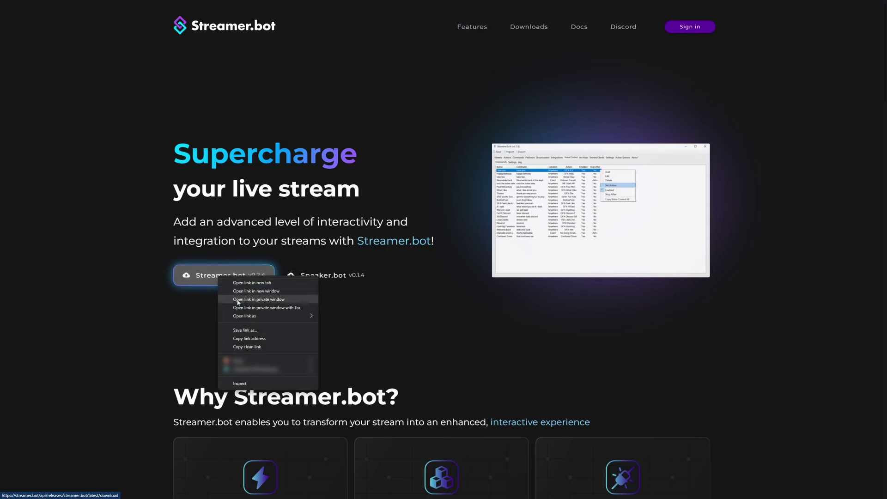
{"action": "left_click", "coordinate": [250, 338]}
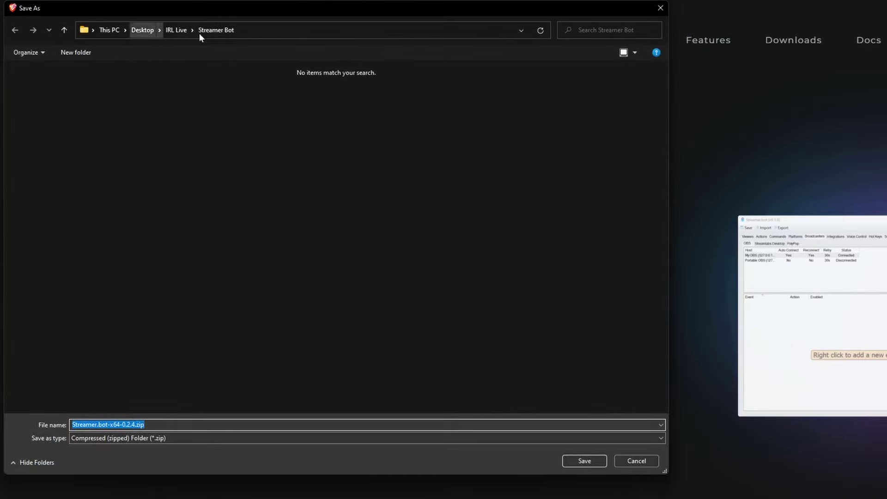
{"action": "left_click", "coordinate": [585, 461]}
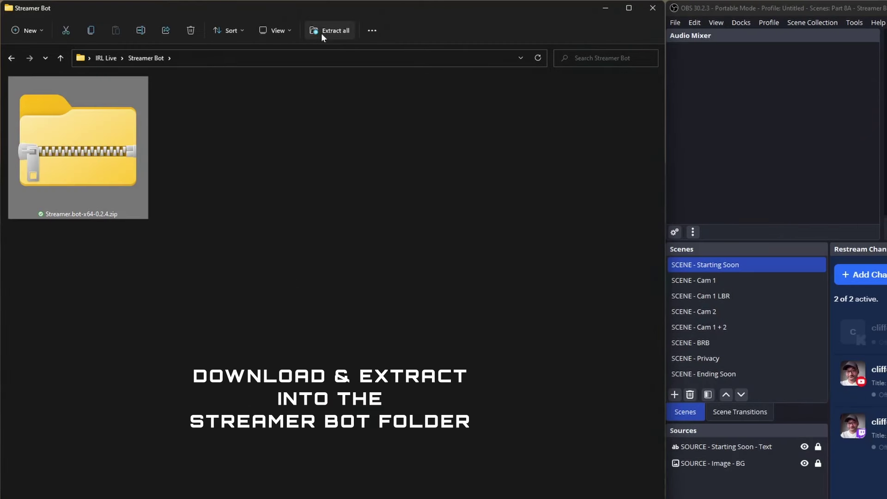
Extract Streamer.bot-x64-0.2.4.zip into the Streamer Bot folder and open the extracted folder to find the program file.
{"action": "left_click", "coordinate": [329, 30]}
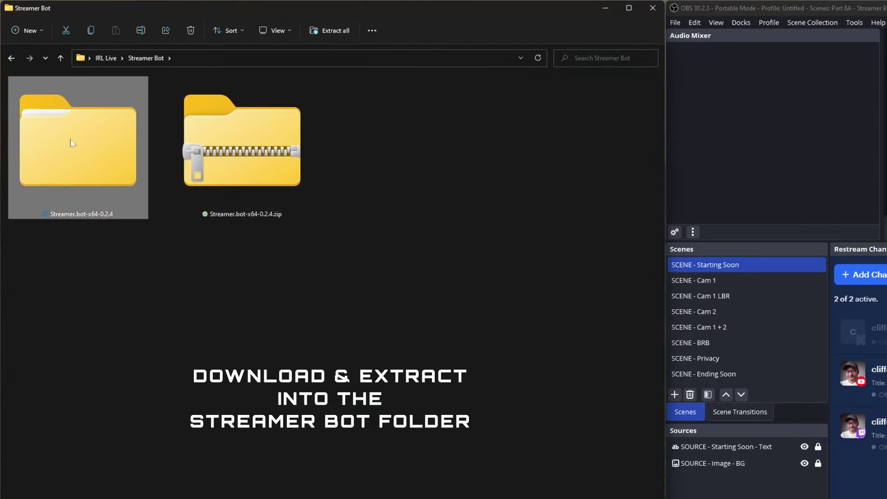
{"action": "double_click", "coordinate": [73, 144]}
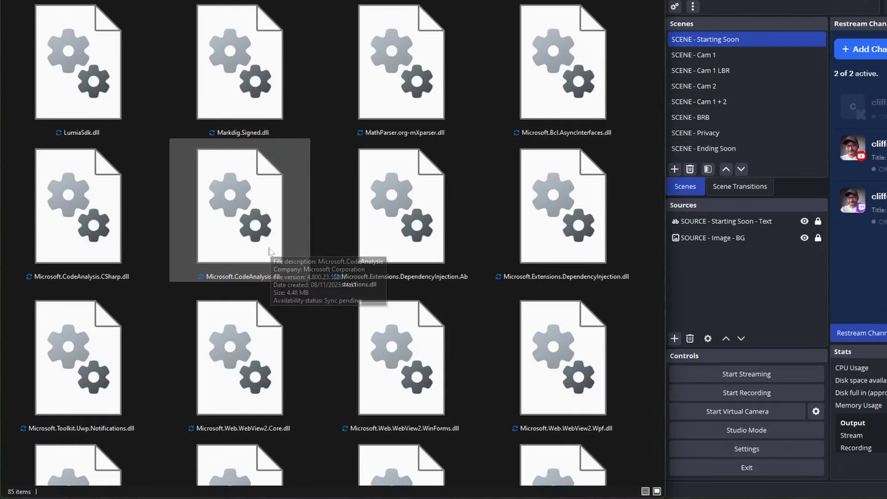
{"action": "scroll", "coordinate": [273, 474], "scroll_direction": "down", "scroll_amount": 5}
{"action": "scroll", "coordinate": [273, 249], "scroll_direction": "down", "scroll_amount": 5}
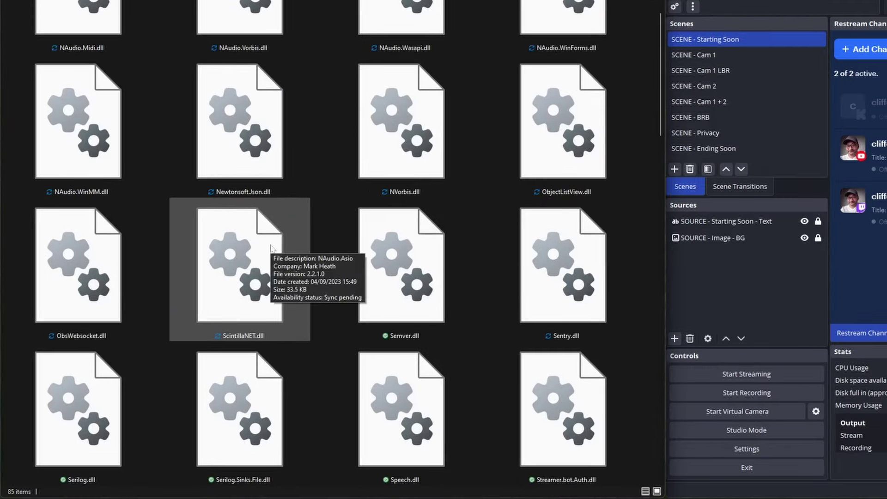
Create a shortcut to Streamer.bot.exe in the extracted folder.
{"action": "left_click", "coordinate": [240, 253]}
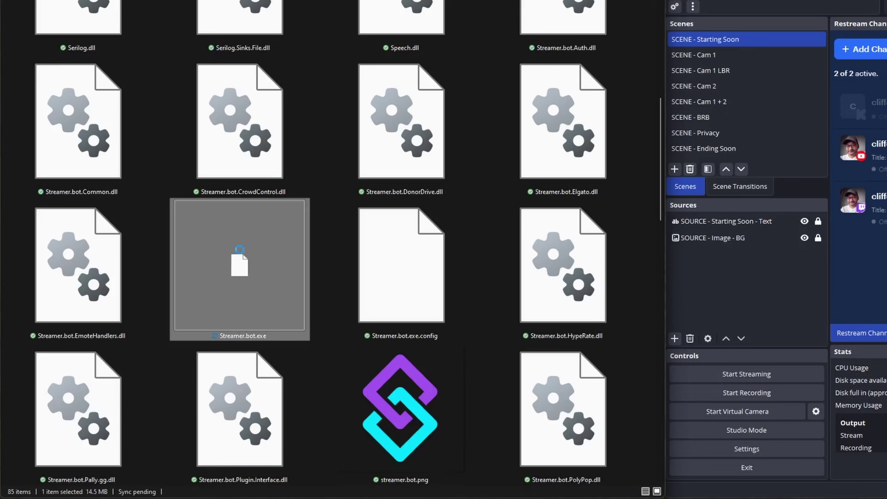
{"action": "right_click", "coordinate": [240, 253]}
{"action": "left_click", "coordinate": [283, 239]}
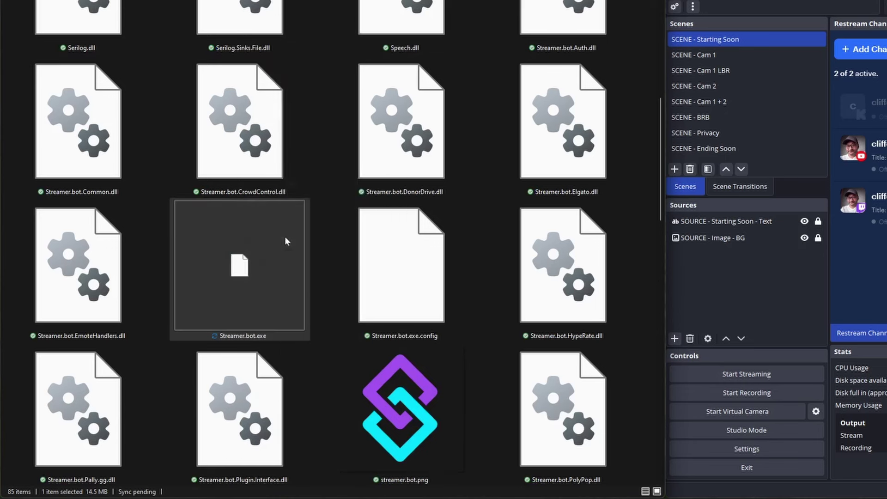
{"action": "left_click", "coordinate": [327, 189]}
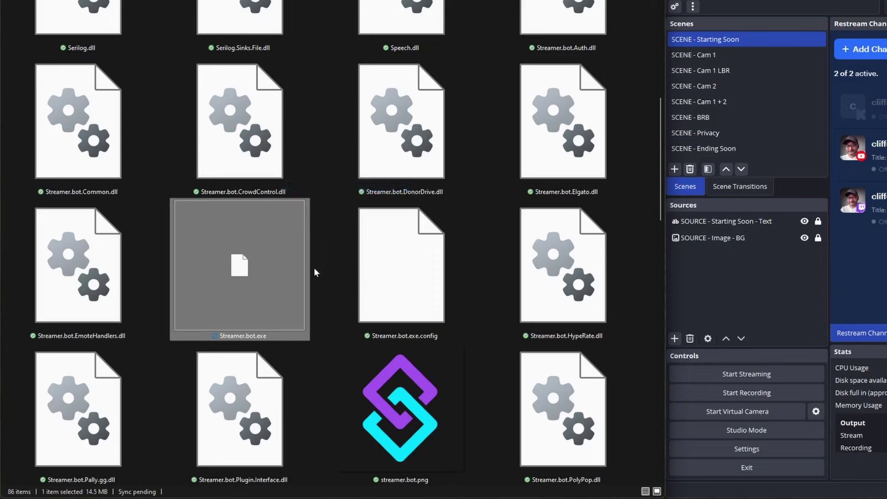
Move the Streamer.bot.exe shortcut into the IRL Live folder.
{"action": "left_click", "coordinate": [392, 262]}
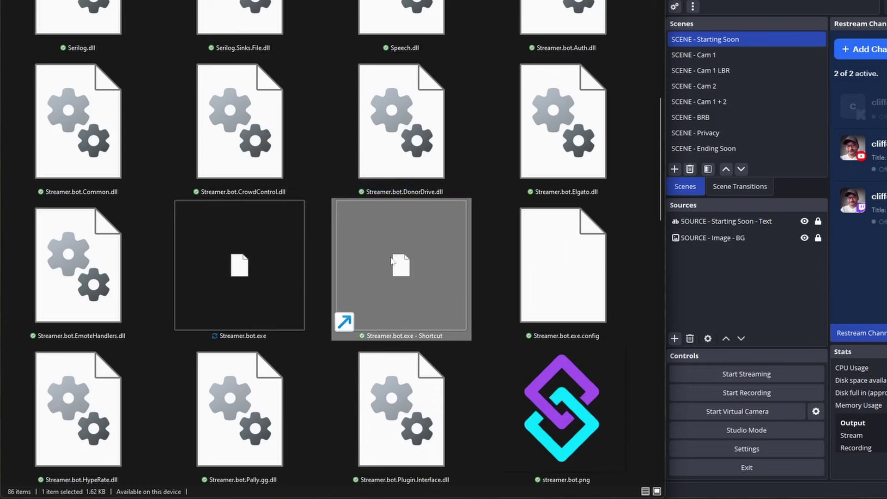
{"action": "left_click", "coordinate": [66, 31]}
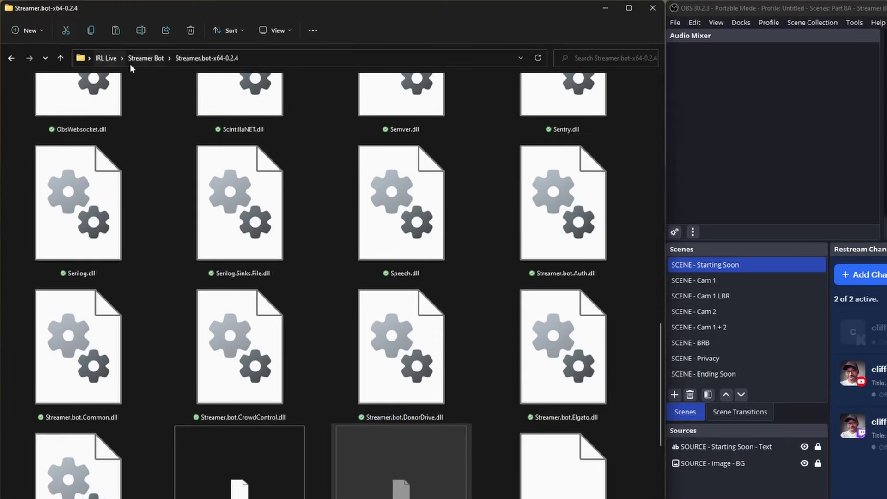
{"action": "left_click", "coordinate": [107, 58]}
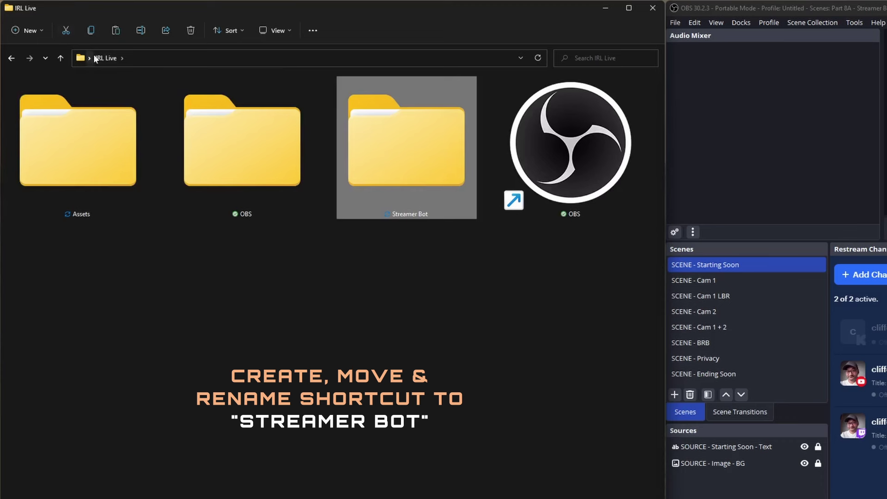
{"action": "left_click", "coordinate": [115, 30]}
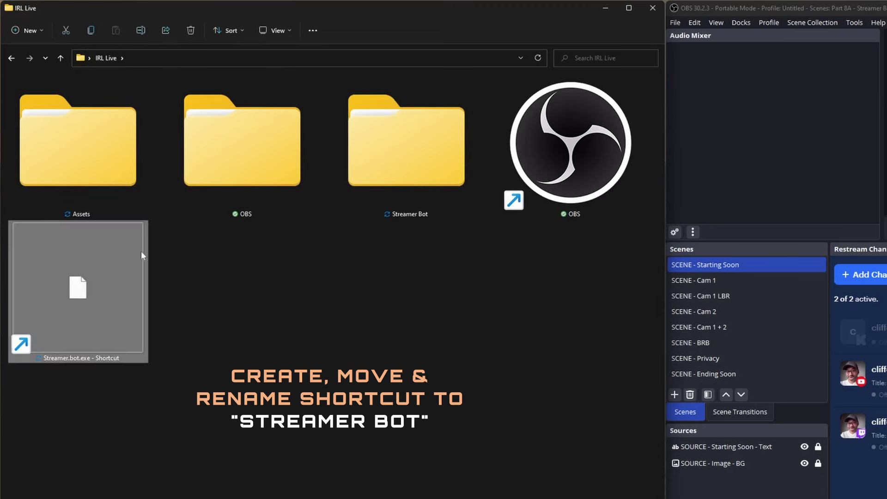
Rename the moved shortcut as Streamer Bot.
{"action": "key", "text": "F2"}
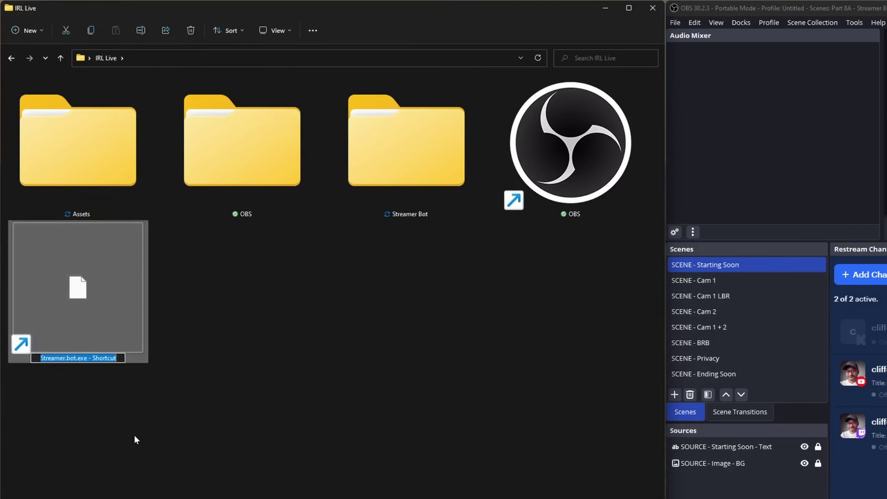
{"action": "type", "text": "Streamer"}
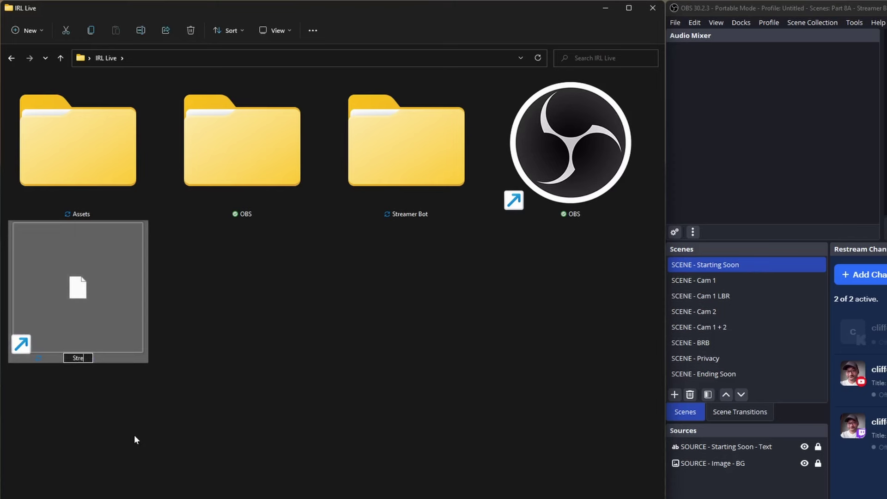
{"action": "type", "text": " Bot"}
{"action": "key", "text": "Return"}
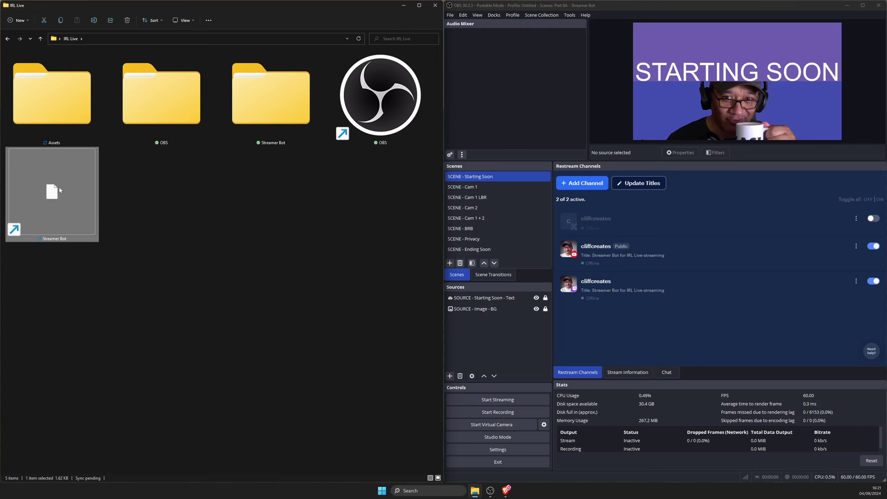
Launch Streamer.bot from its shortcut and allow it to run despite the SmartScreen block.
{"action": "double_click", "coordinate": [61, 190]}
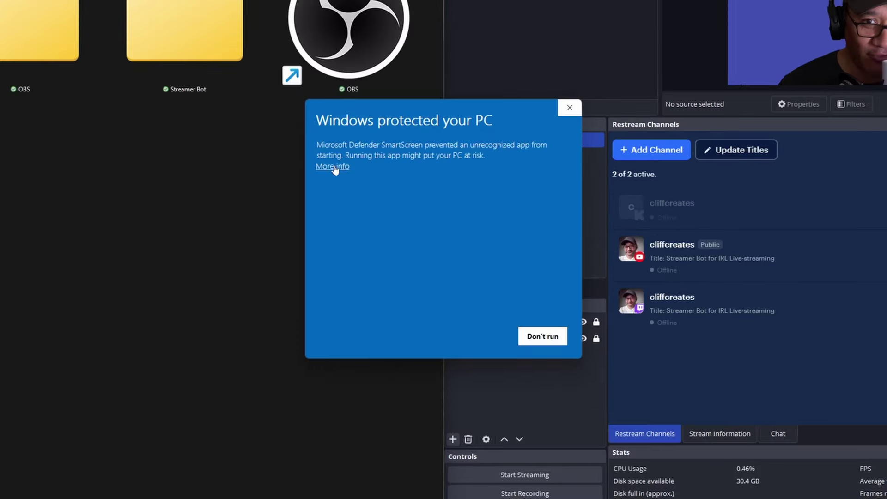
{"action": "left_click", "coordinate": [368, 193]}
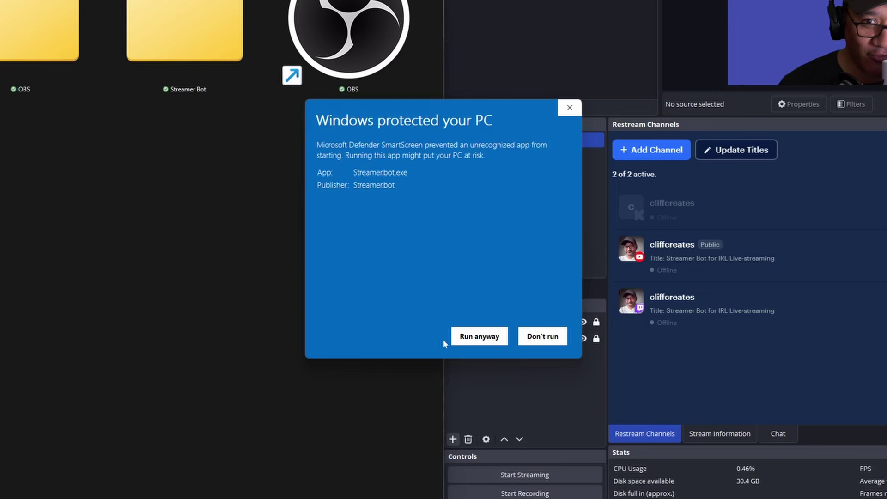
{"action": "left_click", "coordinate": [484, 339]}
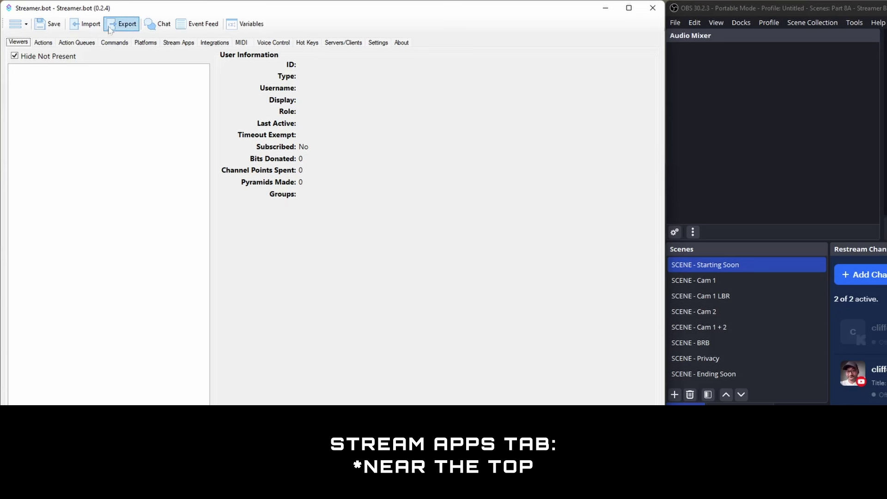
Start a new OBS connection among the stream apps and name it OBS.
{"action": "left_click", "coordinate": [178, 44]}
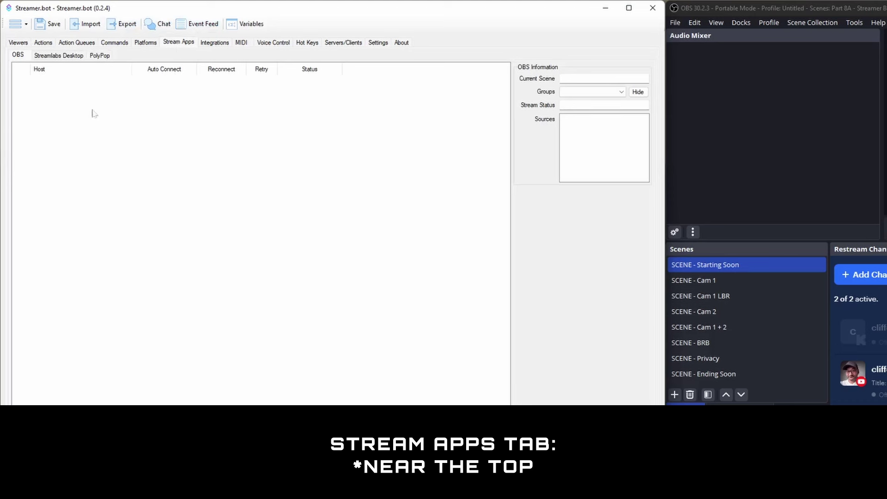
{"action": "right_click", "coordinate": [56, 118]}
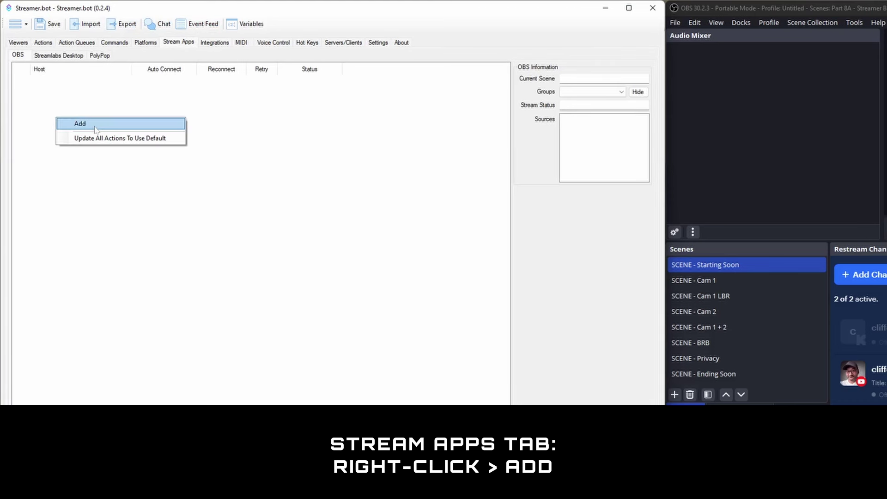
{"action": "left_click", "coordinate": [94, 125]}
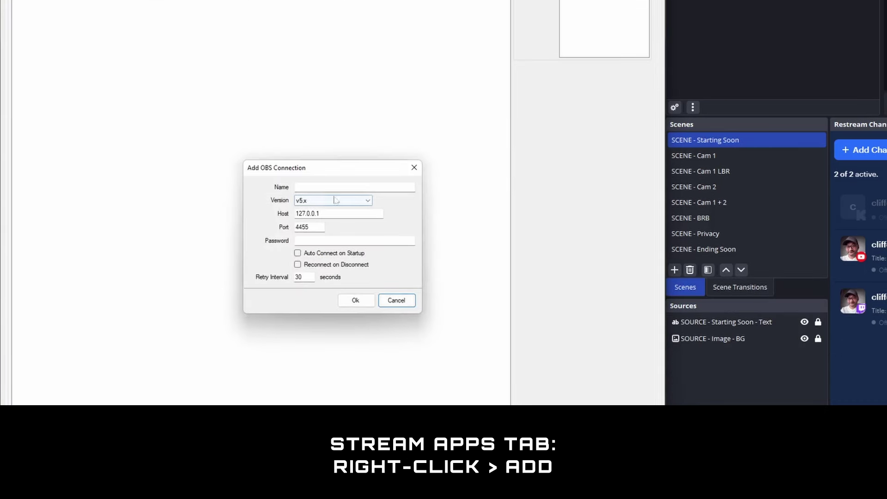
{"action": "left_click", "coordinate": [309, 186]}
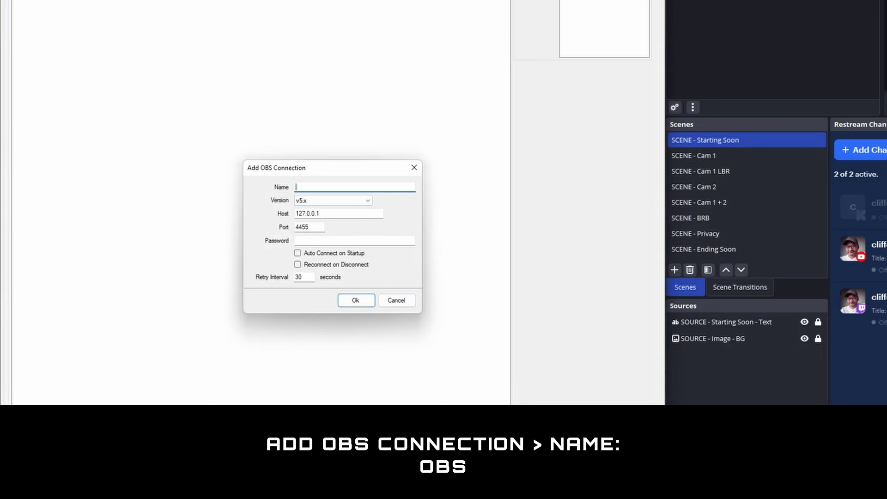
{"action": "type", "text": "OBS"}
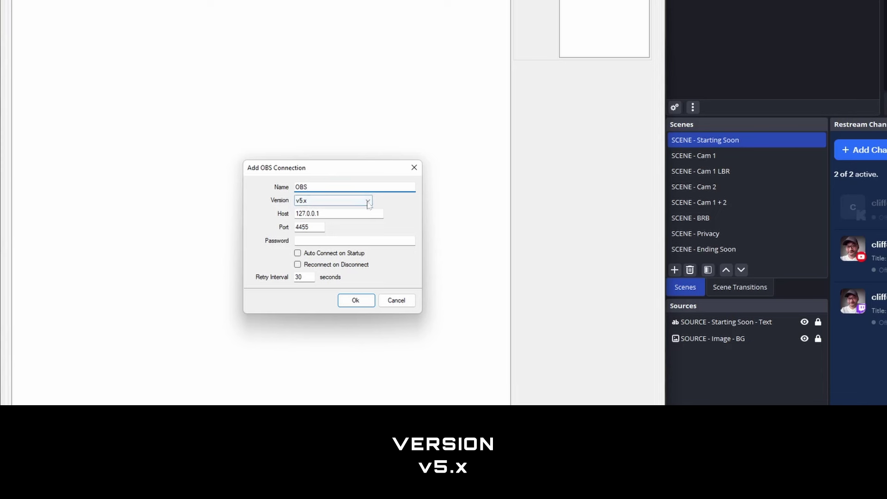
Choose version v5.x for the OBS connection, keeping host 127.0.0.1 and port 4455.
{"action": "left_click", "coordinate": [333, 200]}
{"action": "left_click", "coordinate": [324, 207]}
{"action": "left_click", "coordinate": [322, 214]}
{"action": "key", "text": "Tab"}
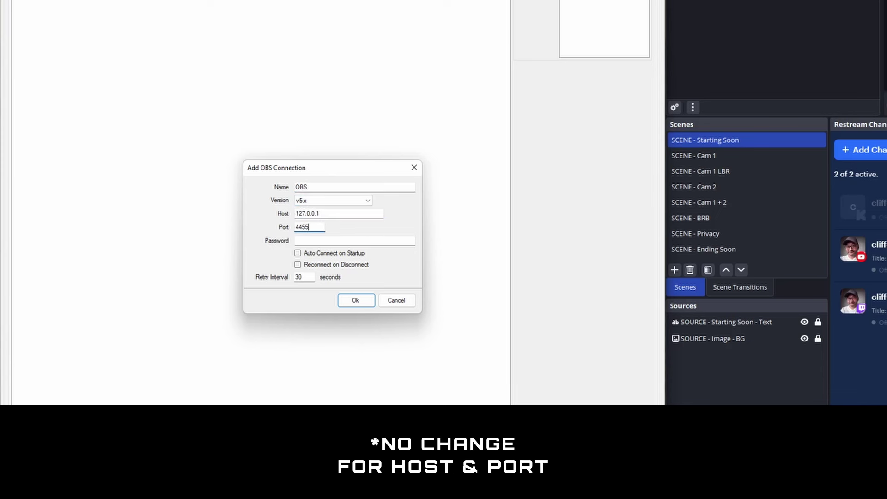
{"action": "key", "text": "Tab"}
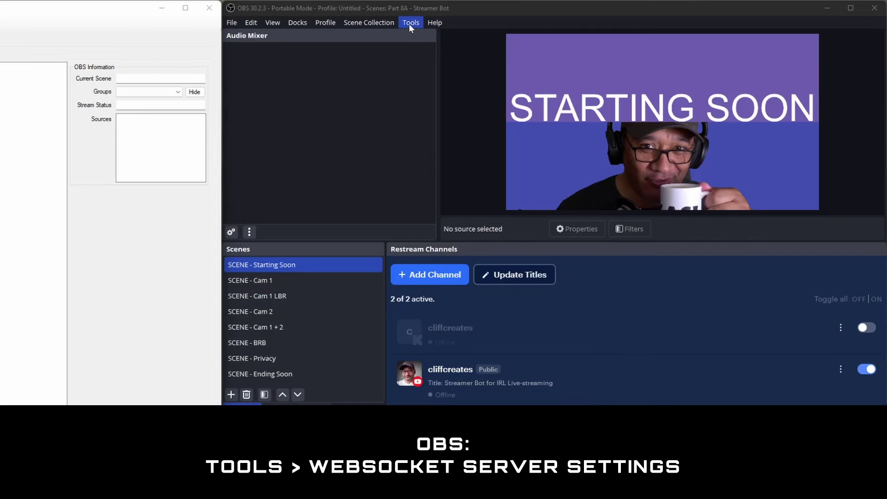
Copy the server password from the connect info in OBS's WebSocket Server Settings, then close the settings without changes.
{"action": "left_click", "coordinate": [409, 24]}
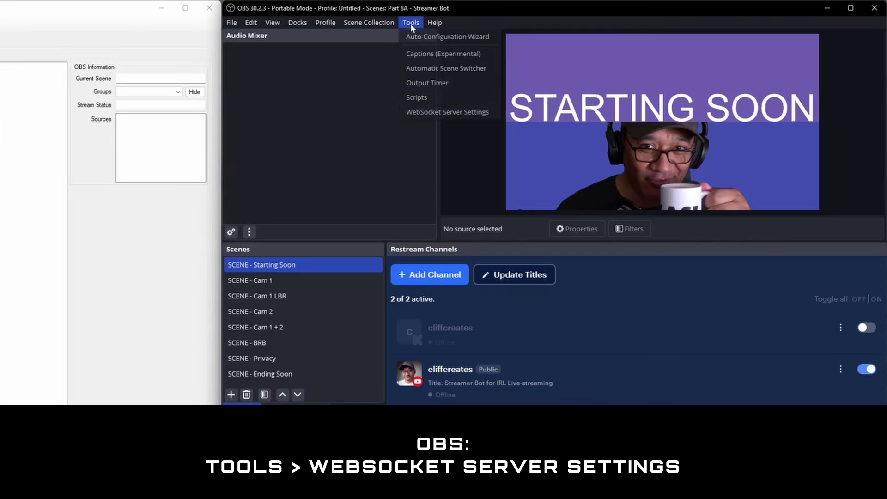
{"action": "left_click", "coordinate": [434, 113]}
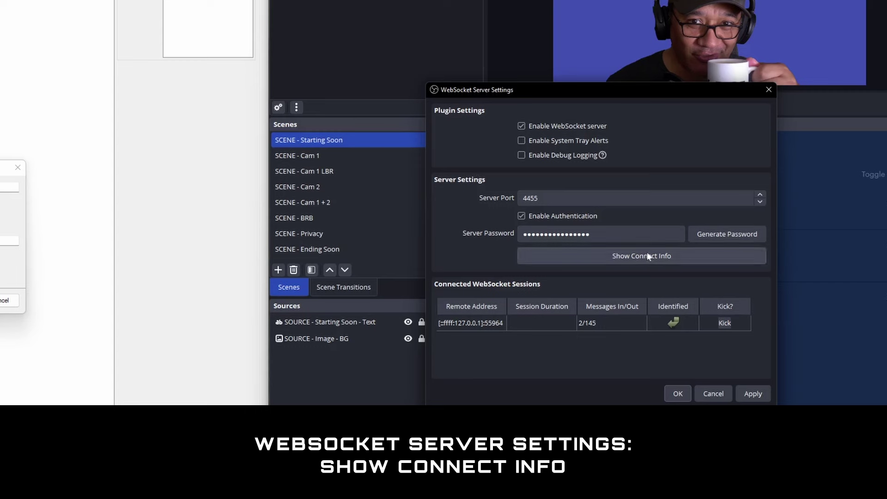
{"action": "left_click", "coordinate": [647, 257]}
{"action": "left_click", "coordinate": [363, 184]}
{"action": "left_click", "coordinate": [379, 117]}
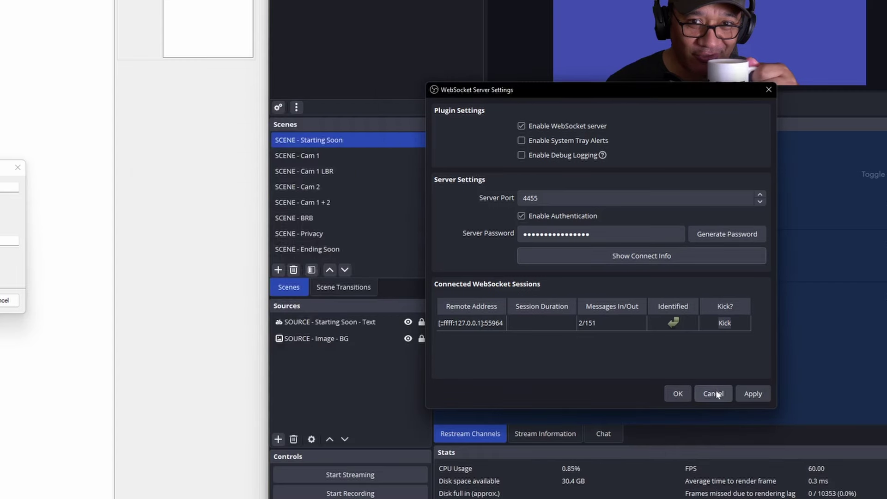
{"action": "left_click", "coordinate": [714, 393]}
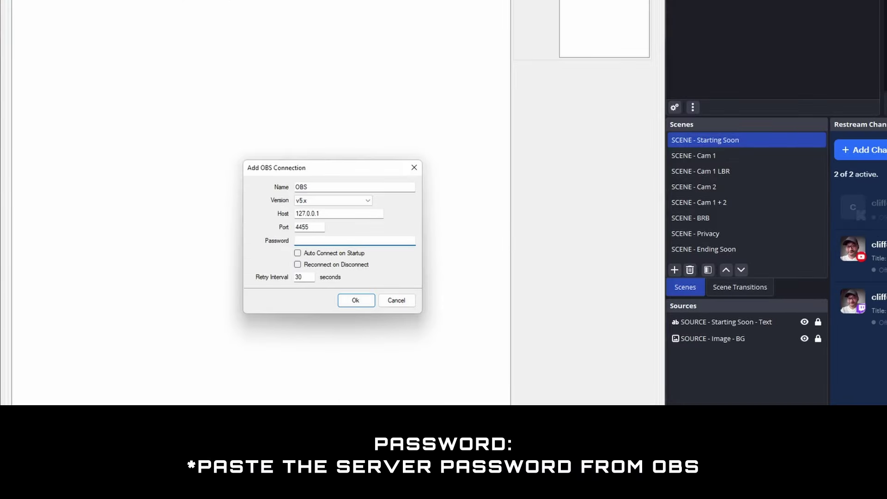
Paste the server password into the OBS connection, enable Auto Connect on Startup and Reconnect on Disconnect, and save it.
{"action": "right_click", "coordinate": [352, 243]}
{"action": "left_click", "coordinate": [385, 288]}
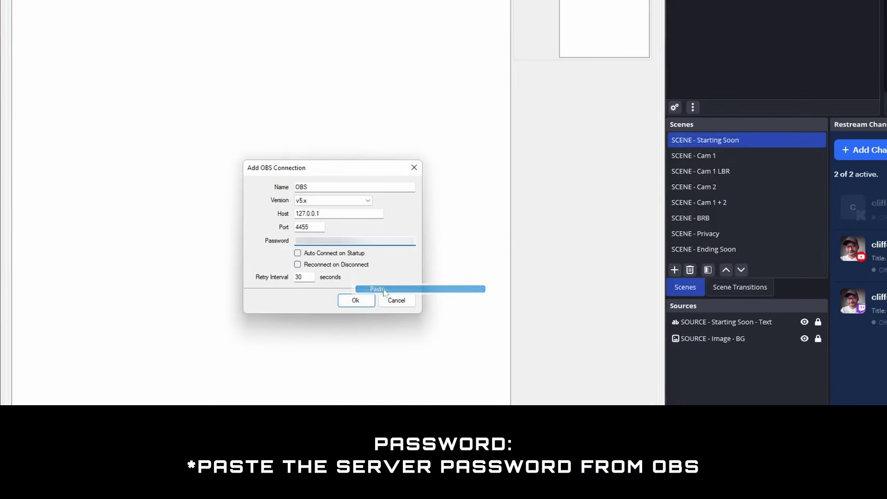
{"action": "left_click", "coordinate": [308, 254]}
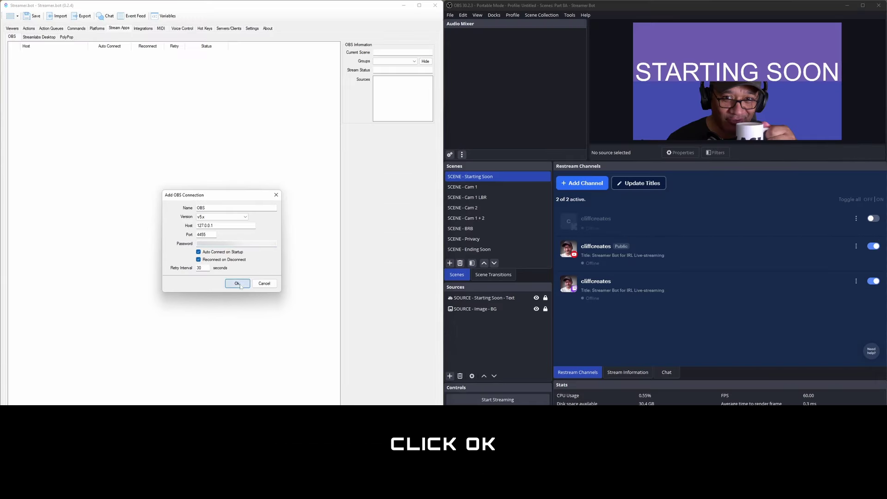
{"action": "left_click", "coordinate": [355, 300]}
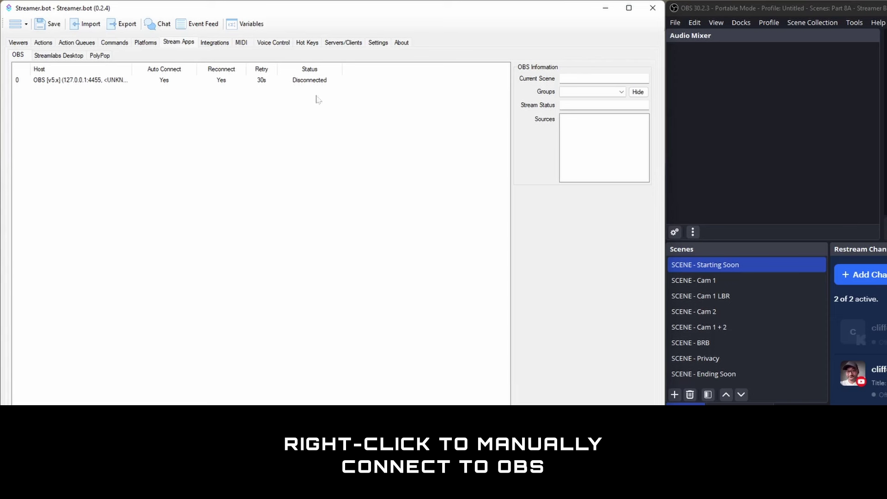
Connect manually to OBS through the new connection entry.
{"action": "right_click", "coordinate": [107, 82]}
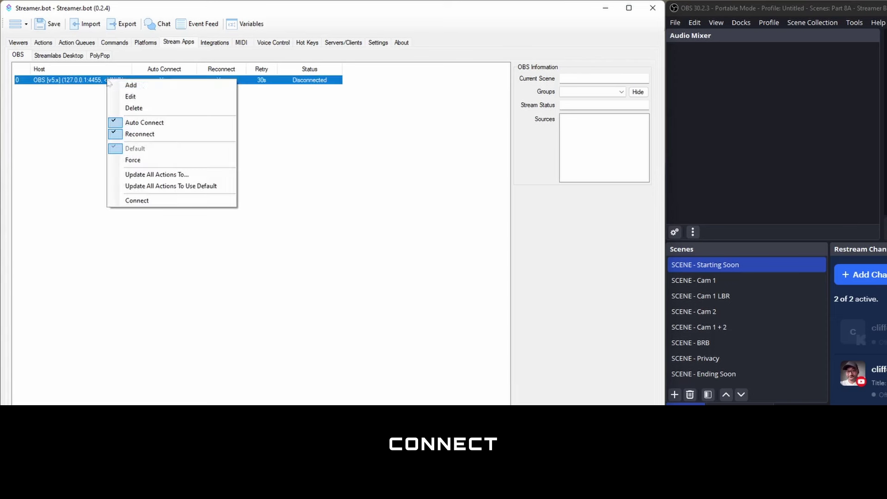
{"action": "left_click", "coordinate": [164, 201]}
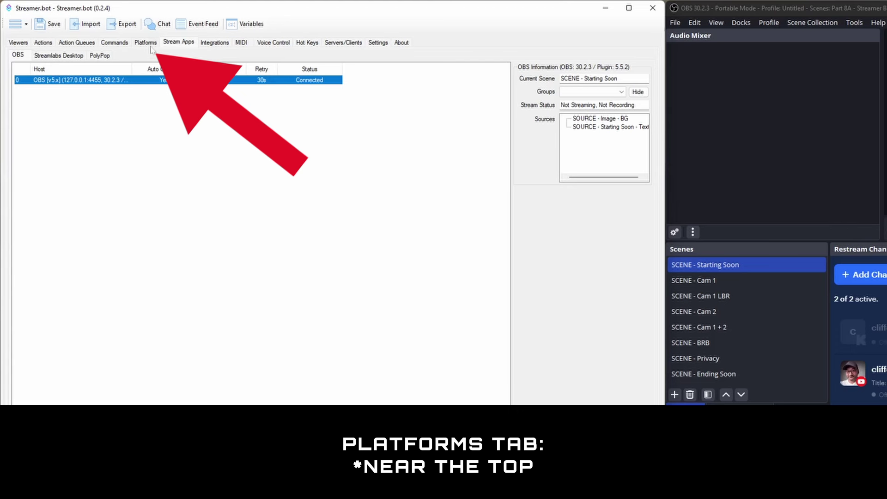
Log in the Twitch broadcaster and bot accounts, authorizing Streamer.bot to access each one.
{"action": "left_click", "coordinate": [149, 45]}
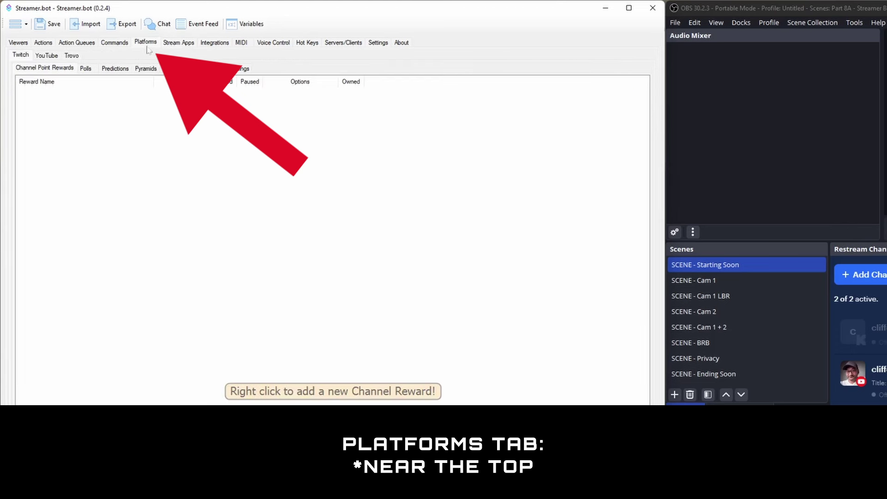
{"action": "left_click", "coordinate": [23, 57]}
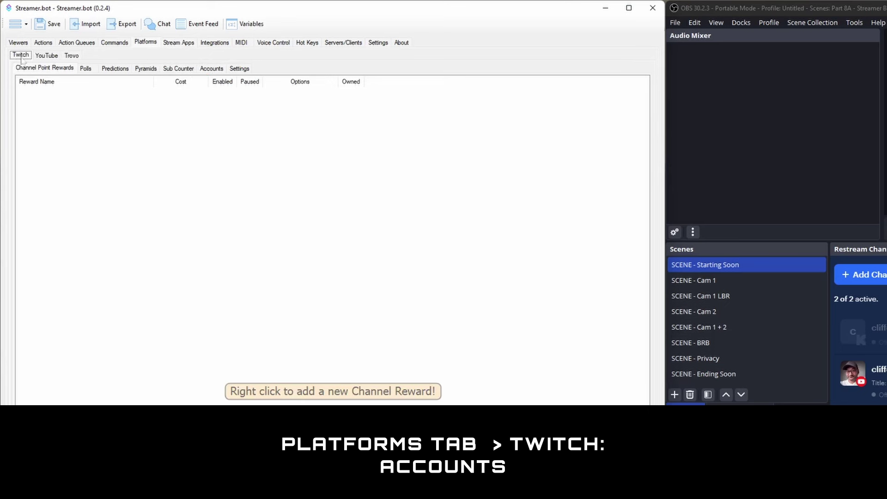
{"action": "left_click", "coordinate": [213, 69]}
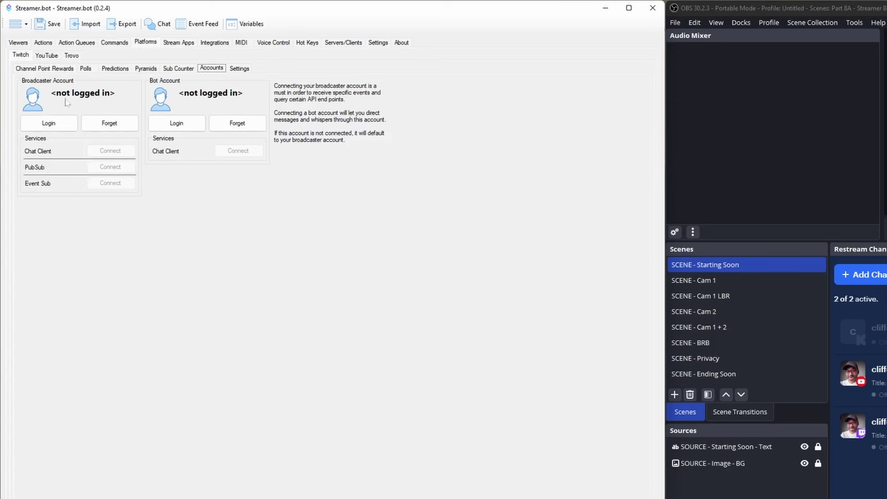
{"action": "left_click", "coordinate": [49, 123]}
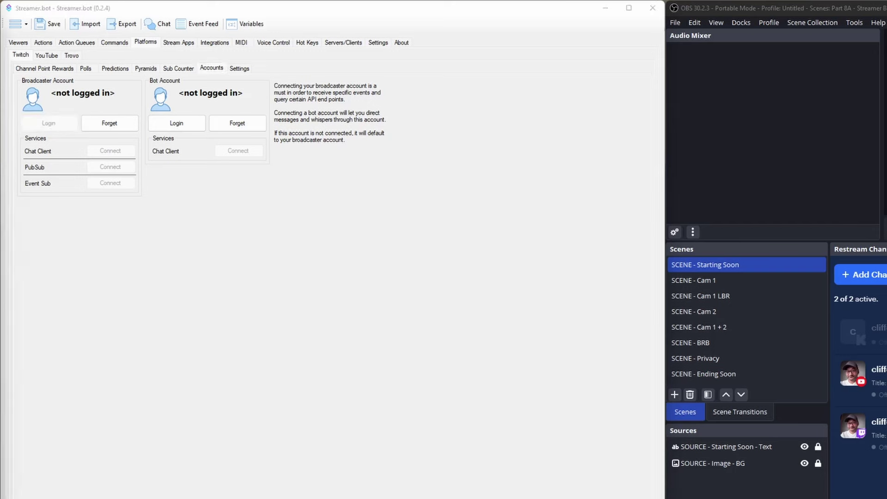
{"action": "scroll", "coordinate": [276, 272], "scroll_direction": "down", "scroll_amount": 3}
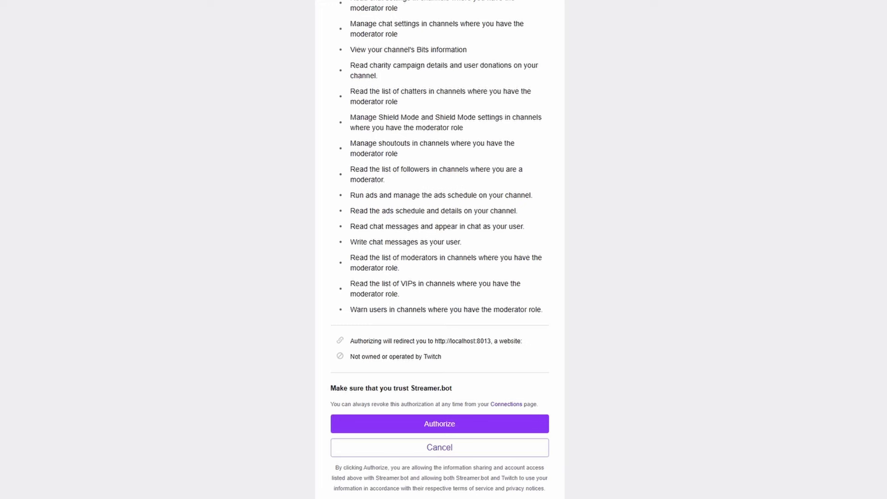
{"action": "left_click", "coordinate": [434, 429]}
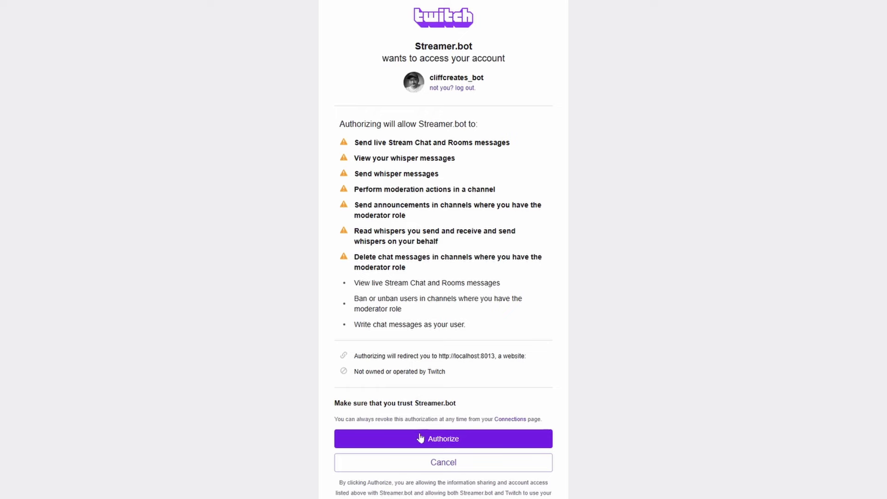
{"action": "left_click", "coordinate": [432, 436]}
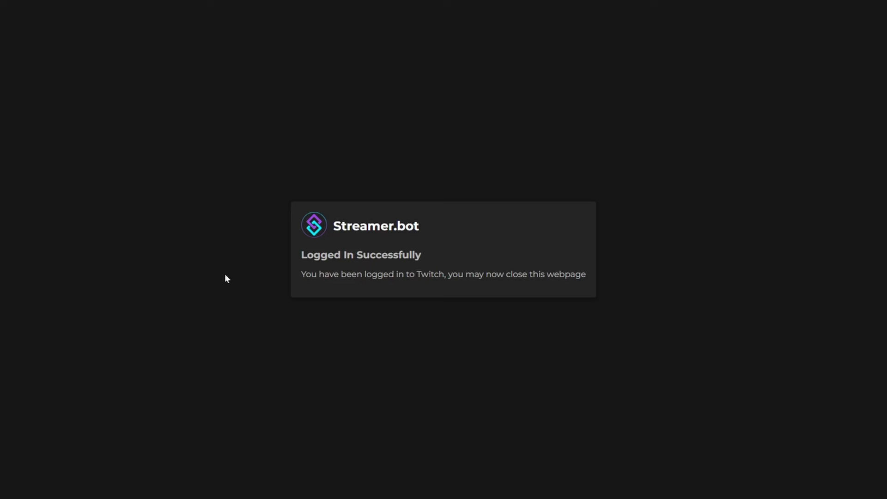
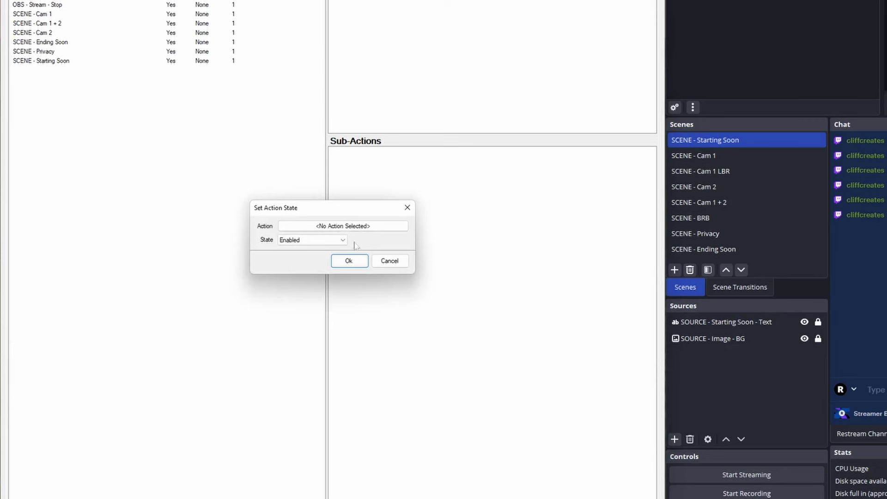
Configure the Set Action State sub-action to target Get Current Scene with state Enabled.
{"action": "left_click", "coordinate": [341, 227]}
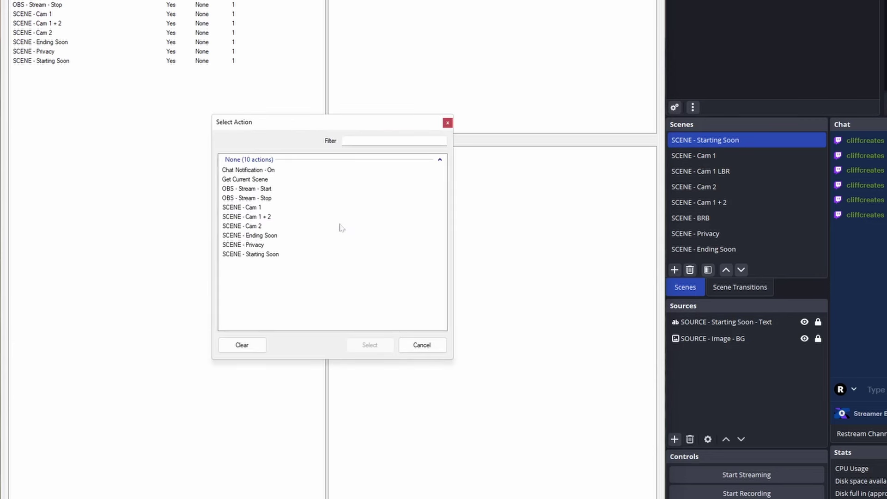
{"action": "left_click", "coordinate": [249, 179]}
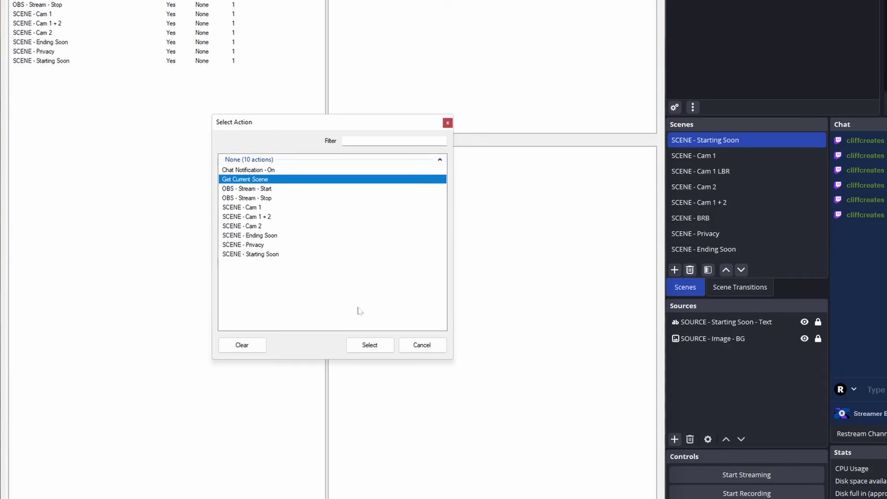
{"action": "left_click", "coordinate": [370, 345]}
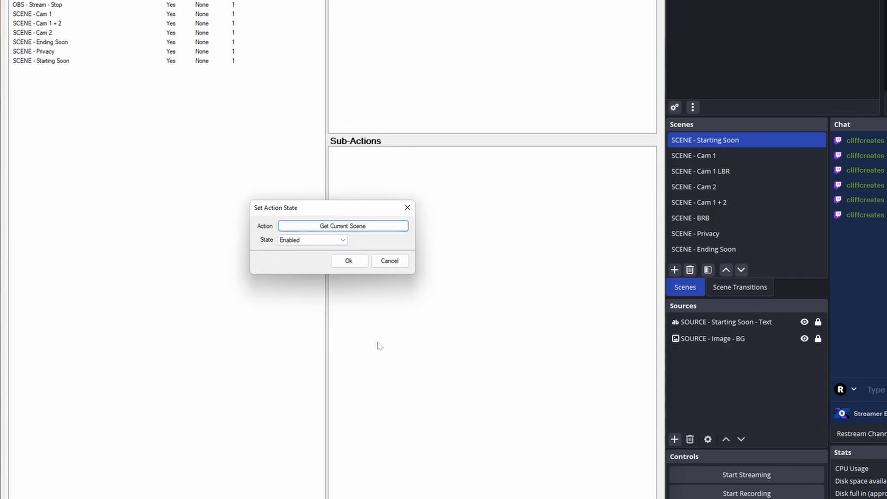
{"action": "left_click", "coordinate": [362, 262]}
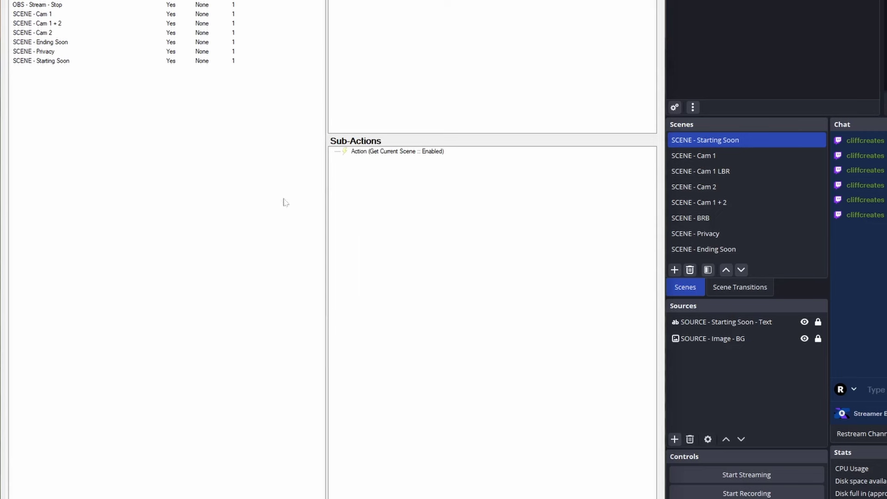
Rename the Chat Notification - On action as Chat Notifications - On.
{"action": "left_click", "coordinate": [41, 104]}
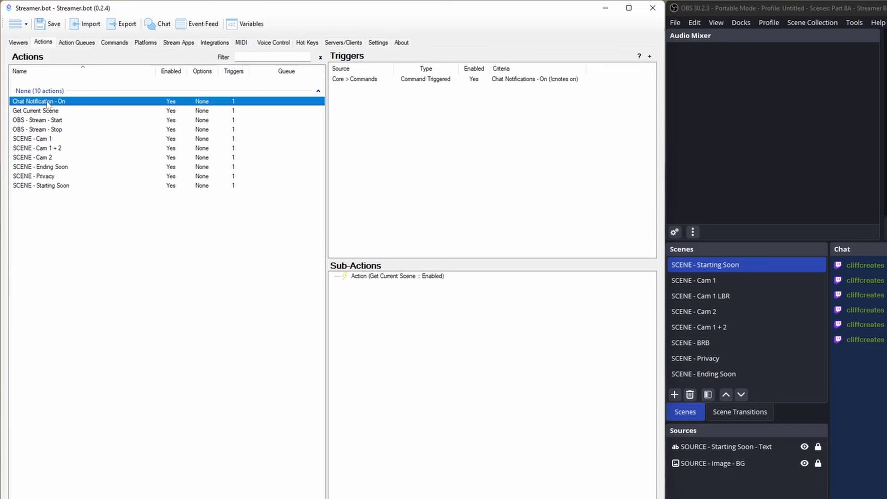
{"action": "double_click", "coordinate": [47, 104]}
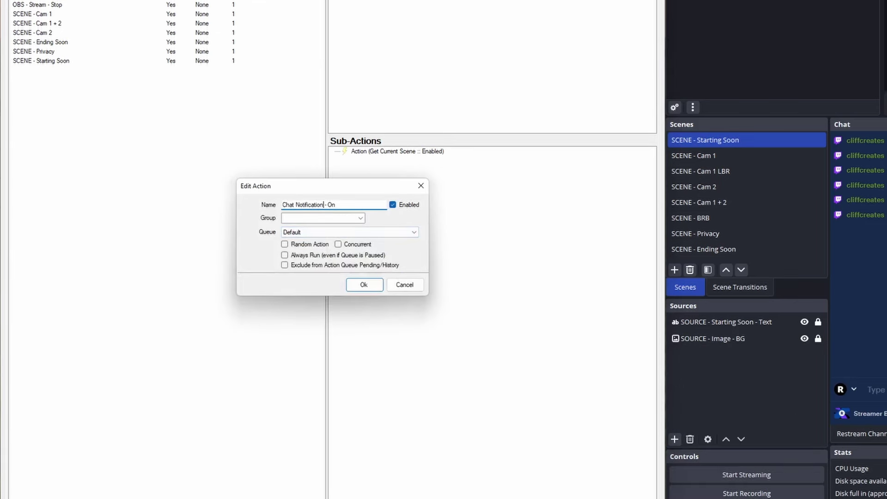
{"action": "left_click", "coordinate": [364, 284]}
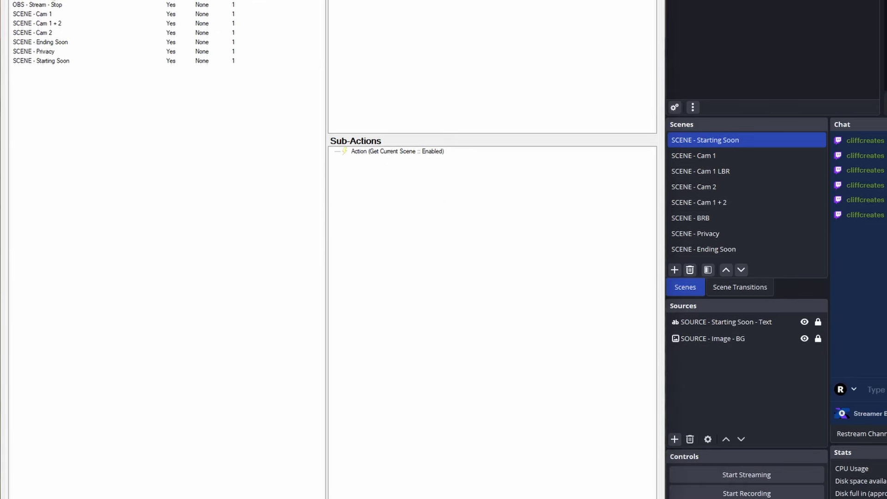
Duplicate the Chat Notifications - On action and rename the copy as Chat Notifications - Off.
{"action": "right_click", "coordinate": [51, 101]}
{"action": "left_click", "coordinate": [81, 138]}
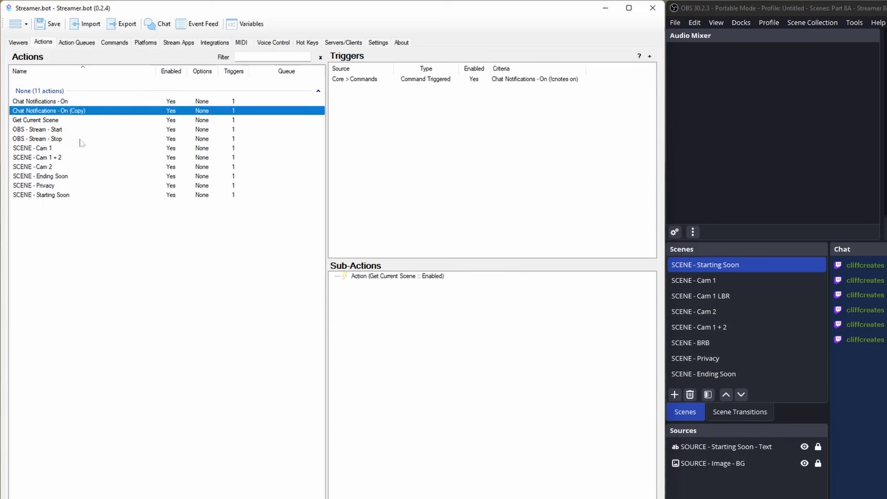
{"action": "double_click", "coordinate": [68, 111]}
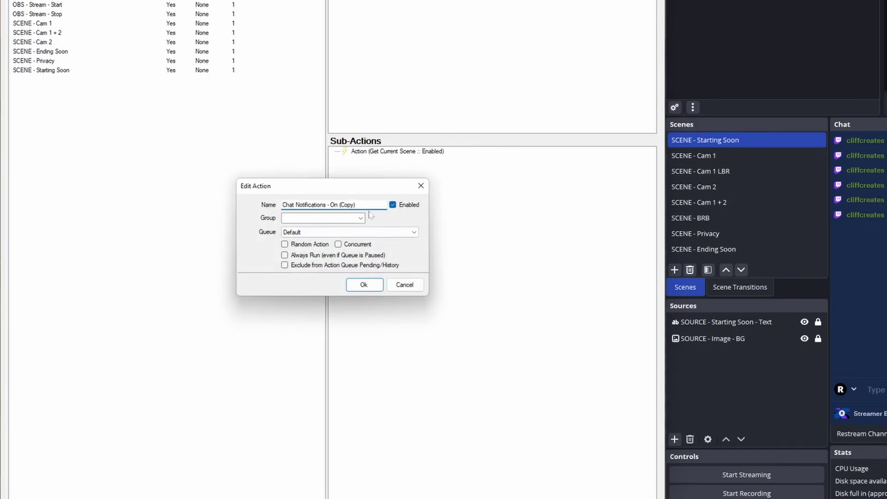
{"action": "key", "text": "ctrl+shift+Left"}
{"action": "key", "text": "ctrl+shift+Left"}
{"action": "type", "text": "Off"}
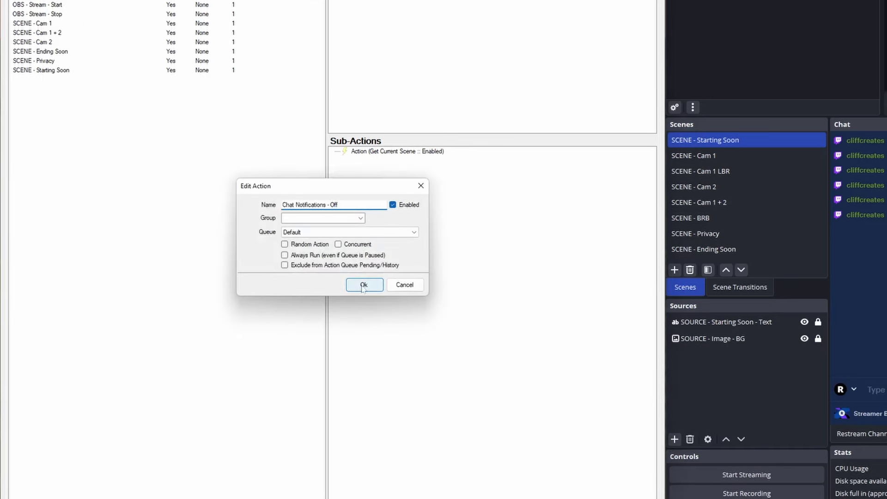
{"action": "left_click", "coordinate": [364, 285]}
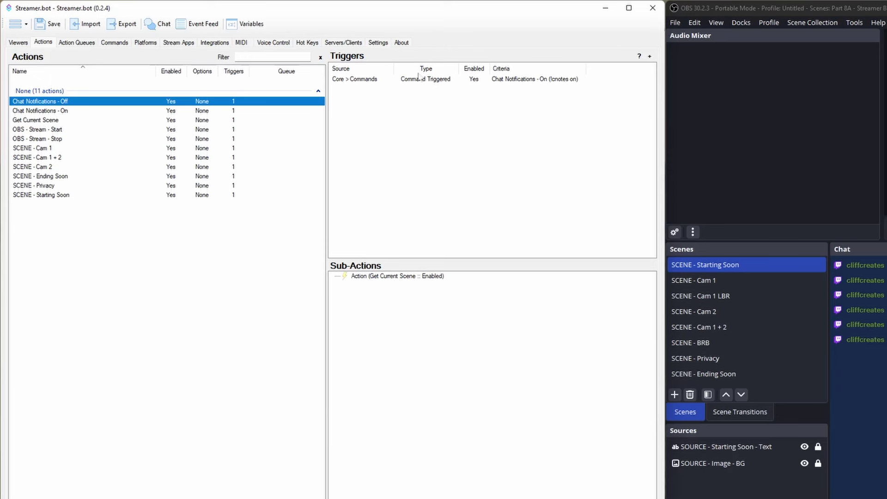
Replace the Off action's trigger command with a new Chat Notifications - Off command, !cnotes off, using Exact location and allowing Moderators.
{"action": "left_click", "coordinate": [421, 81]}
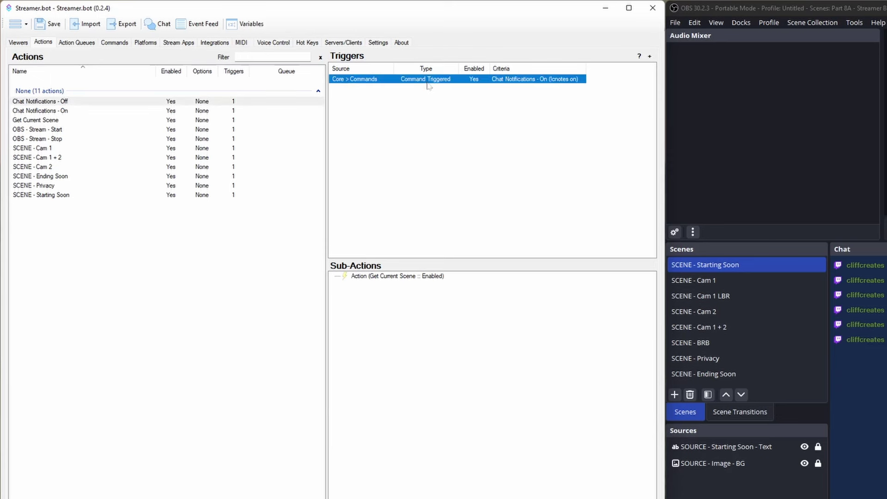
{"action": "double_click", "coordinate": [428, 82]}
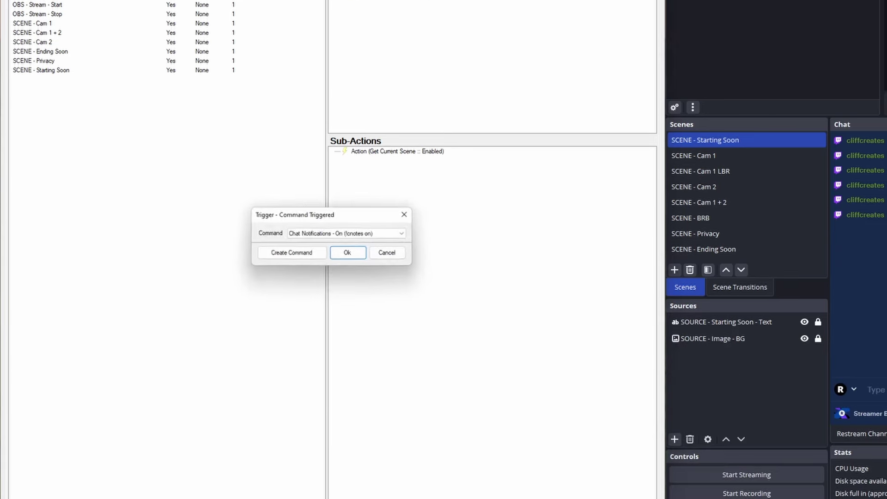
{"action": "left_click", "coordinate": [293, 254]}
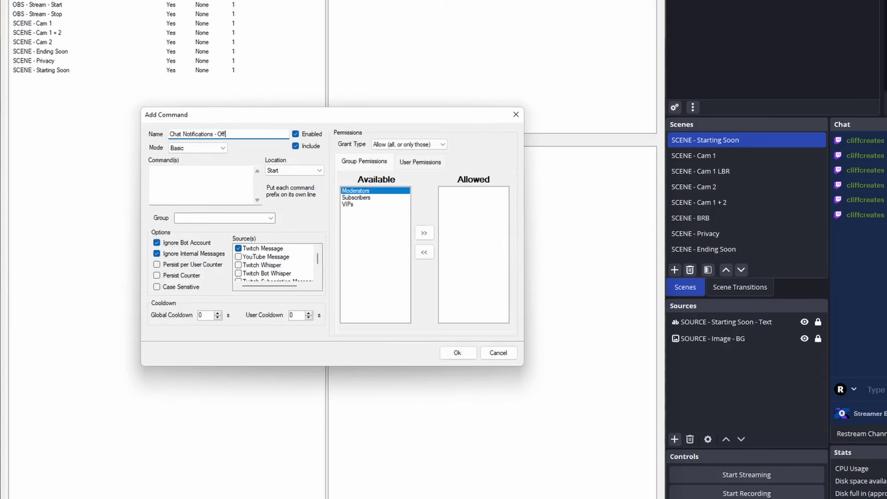
{"action": "key", "text": "Tab"}
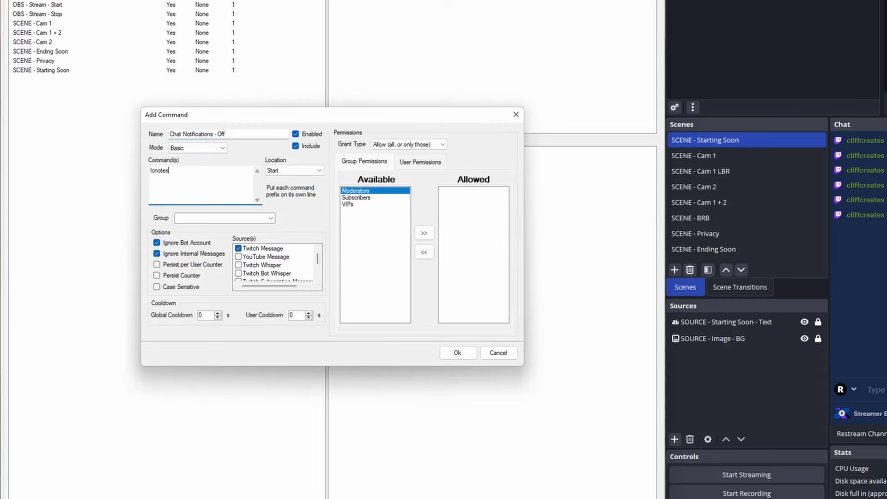
{"action": "left_click", "coordinate": [287, 171]}
{"action": "left_click", "coordinate": [287, 187]}
{"action": "left_click", "coordinate": [424, 233]}
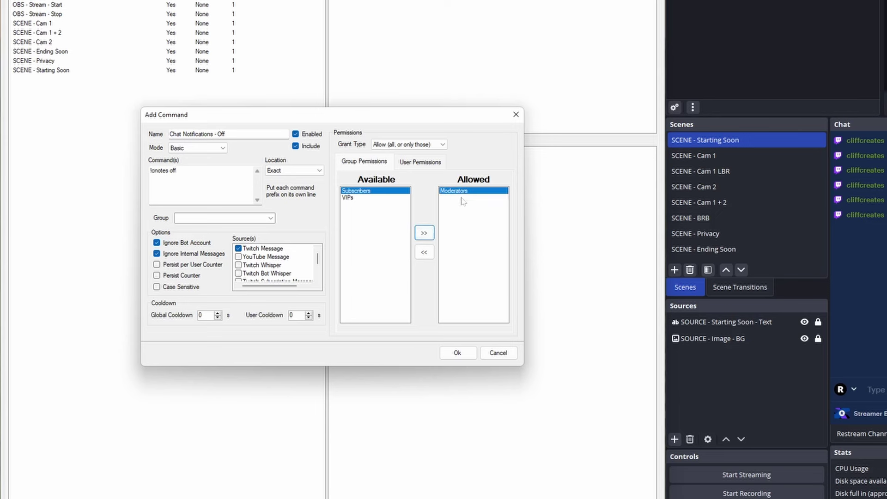
{"action": "left_click", "coordinate": [458, 353]}
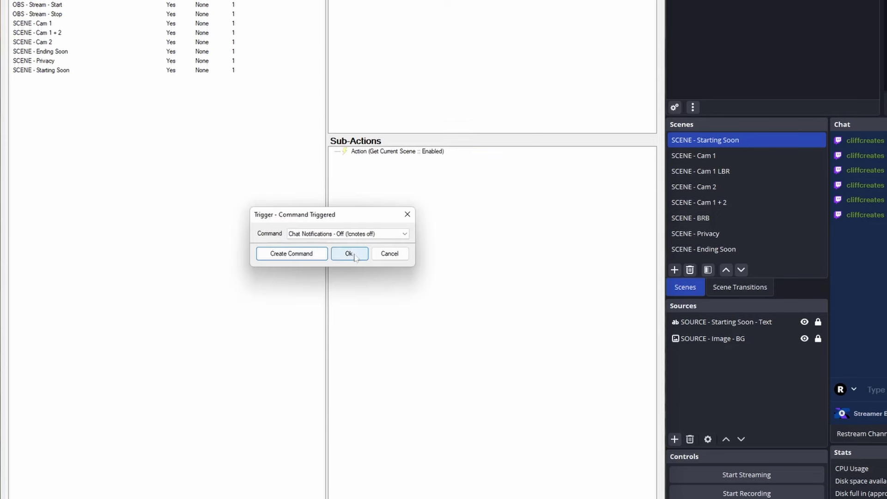
{"action": "left_click", "coordinate": [349, 254]}
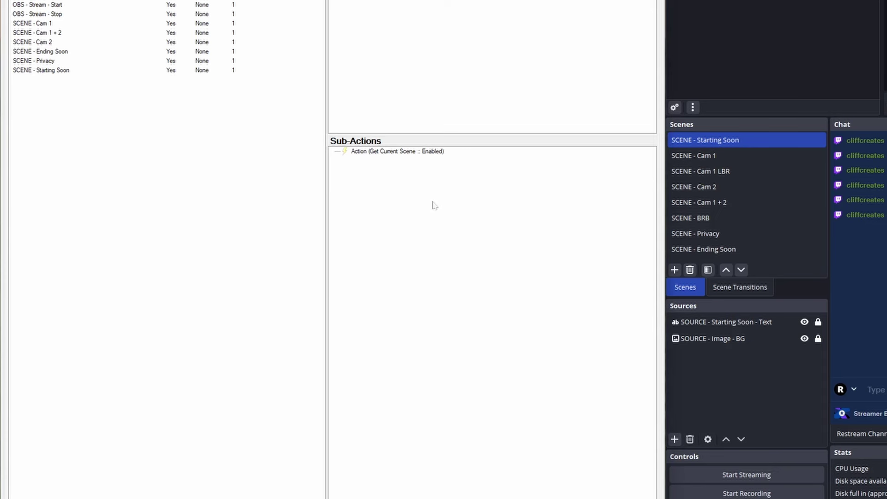
Try to change the Get Current Scene state in the Chat Notifications - Off action's sub-action.
{"action": "double_click", "coordinate": [393, 152]}
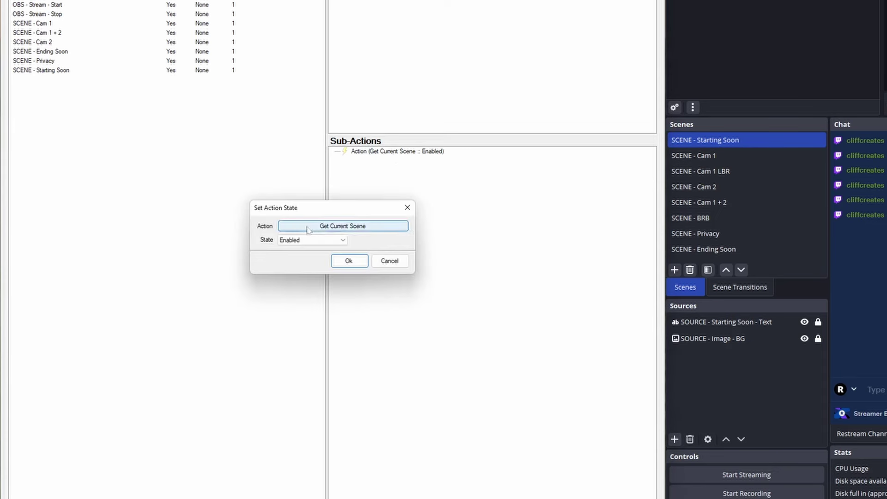
{"action": "left_click", "coordinate": [284, 241]}
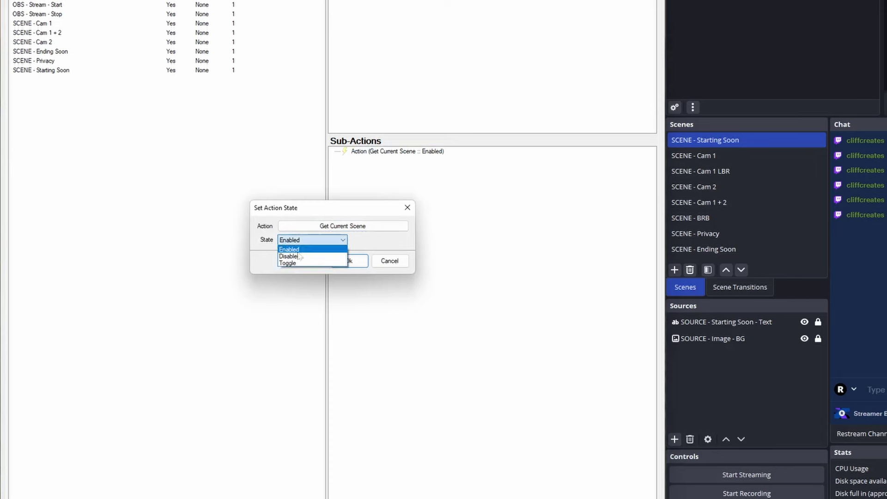
{"action": "left_click", "coordinate": [291, 250]}
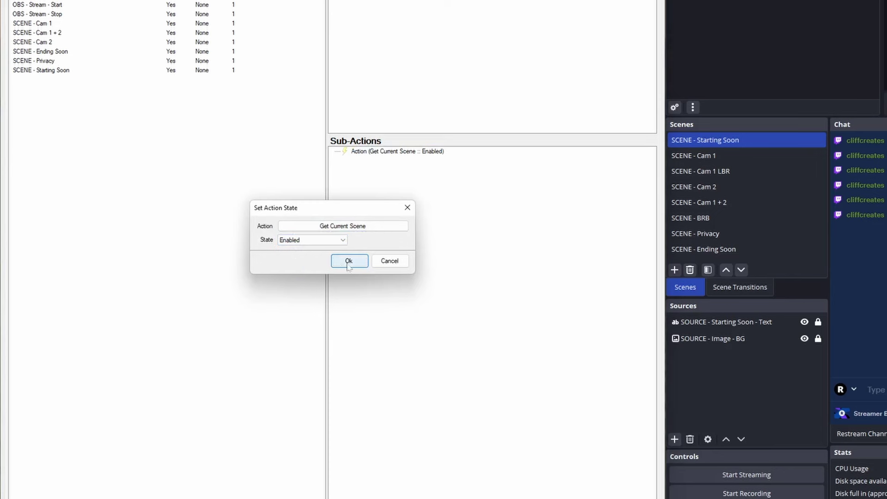
{"action": "left_click", "coordinate": [349, 261]}
Switch through the Starting Soon, Cam 1 and Cam 1 LBR scenes in OBS to test the scene change messages in chat.
{"action": "type", "text": "!cnote"}
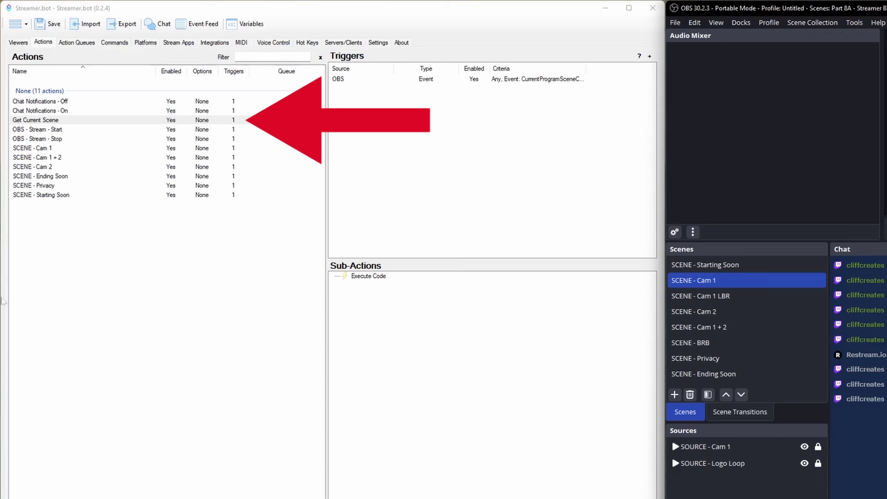
{"action": "left_click", "coordinate": [725, 267]}
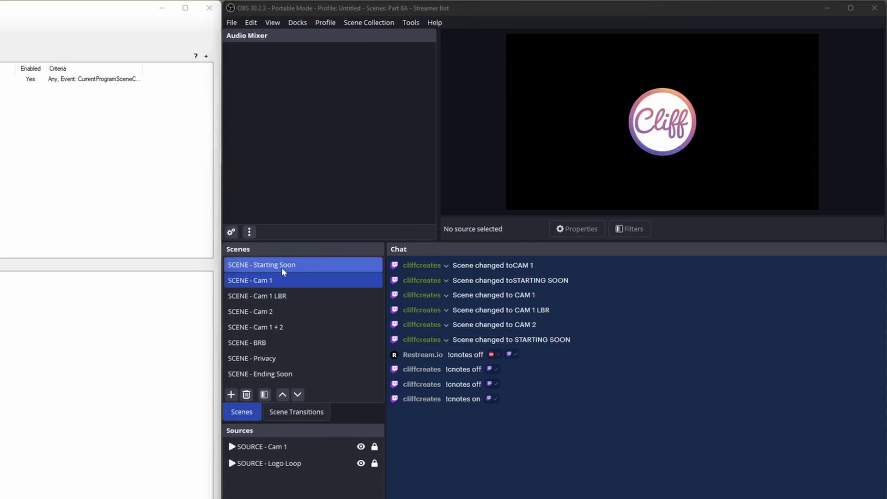
{"action": "left_click", "coordinate": [266, 280]}
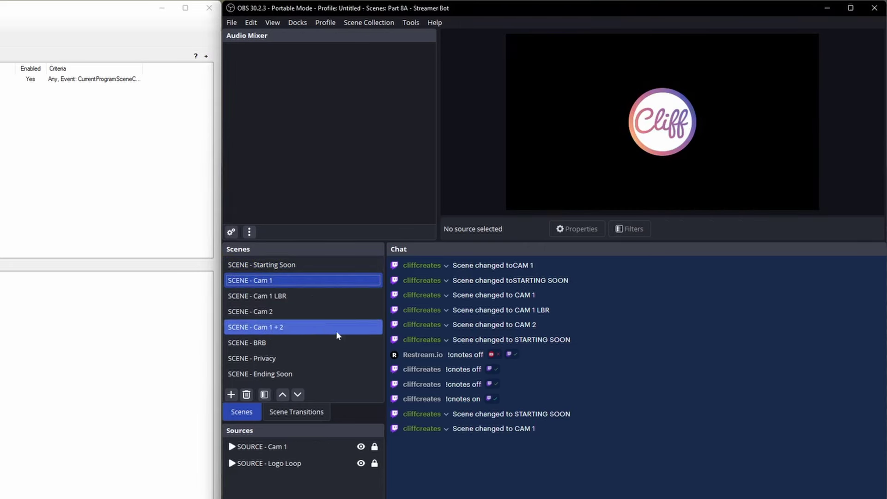
{"action": "left_click", "coordinate": [276, 298]}
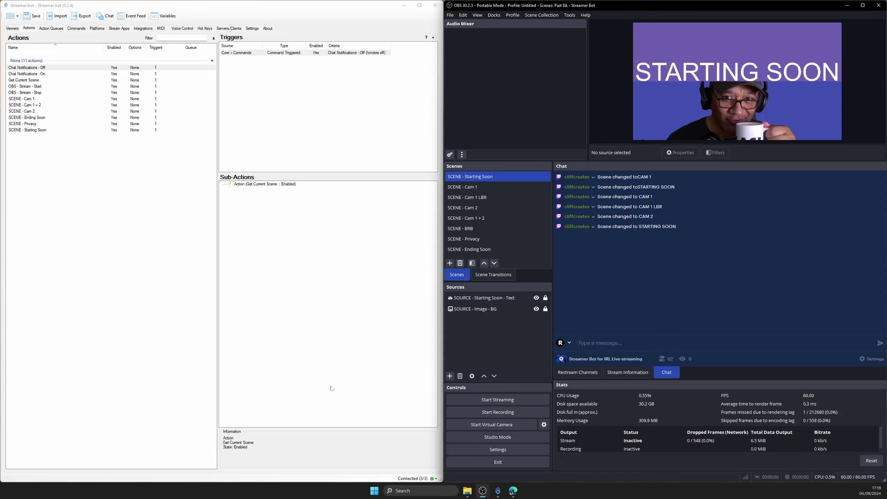
Send !cnotes off in the chat through Restream, and inspect the command trigger of the Chat Notifications - Off action in Streamer.bot.
{"action": "type", "text": "!"}
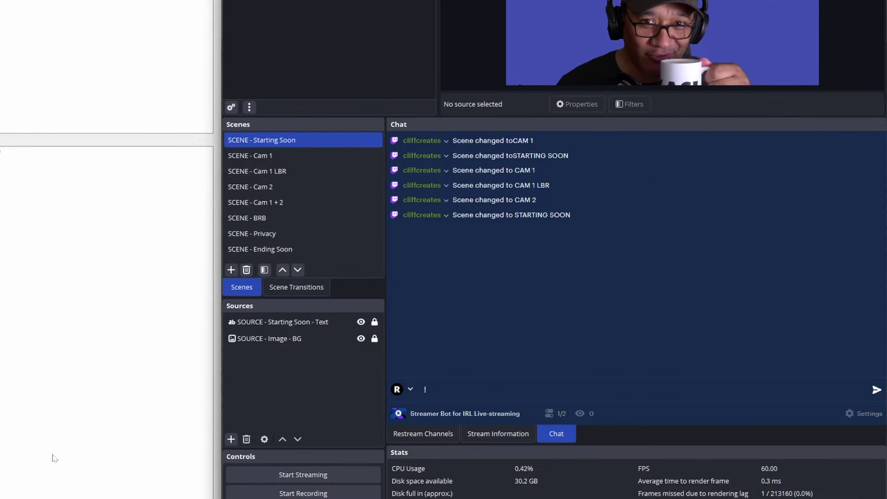
{"action": "type", "text": "cnote"}
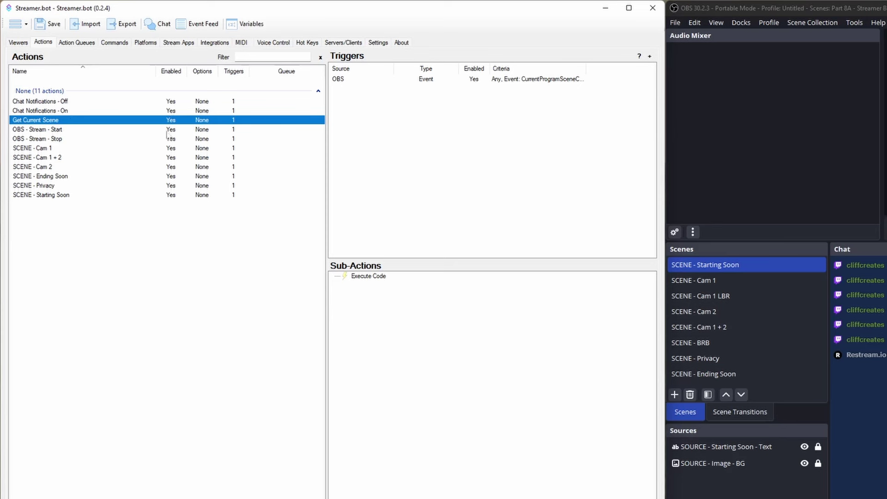
{"action": "left_click", "coordinate": [61, 102]}
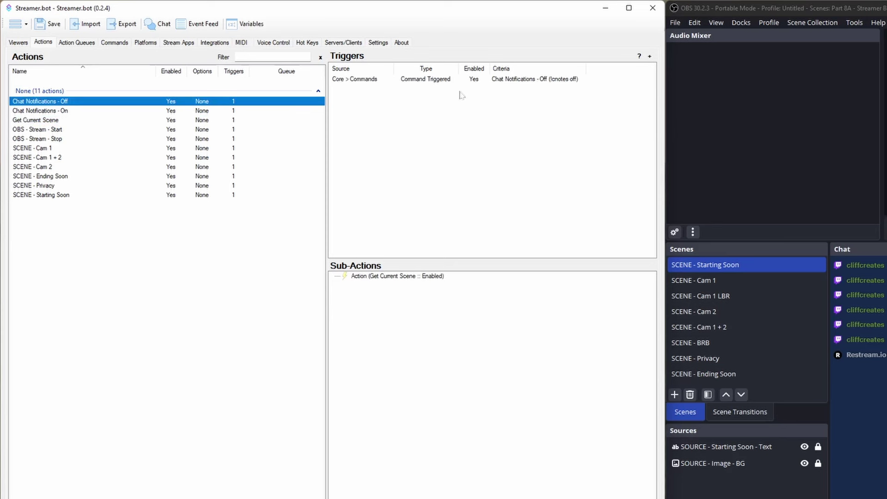
{"action": "left_click", "coordinate": [520, 81]}
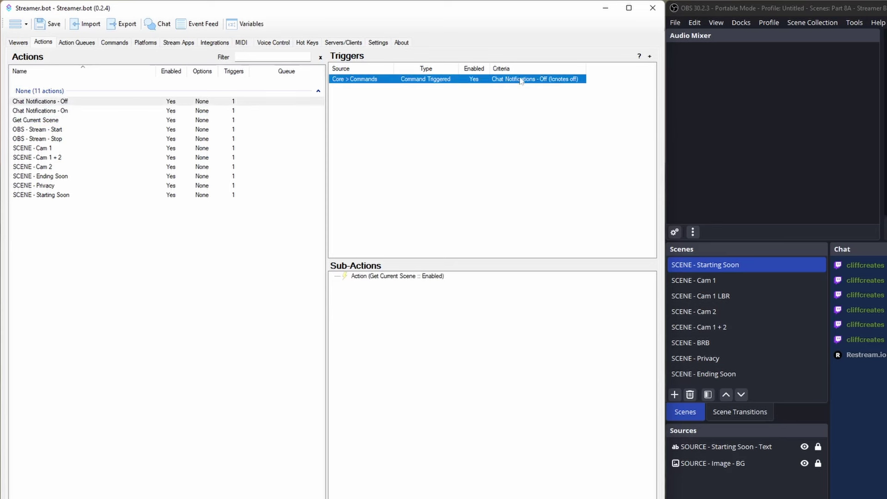
{"action": "double_click", "coordinate": [521, 81]}
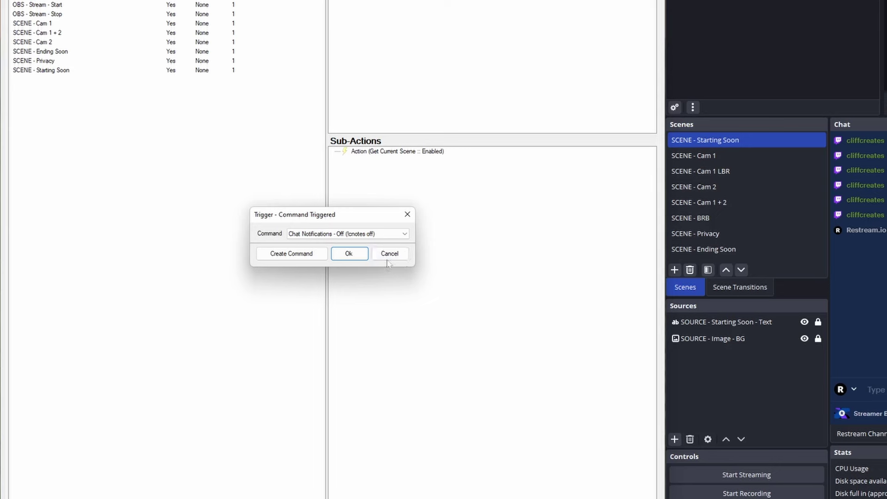
{"action": "left_click", "coordinate": [388, 256]}
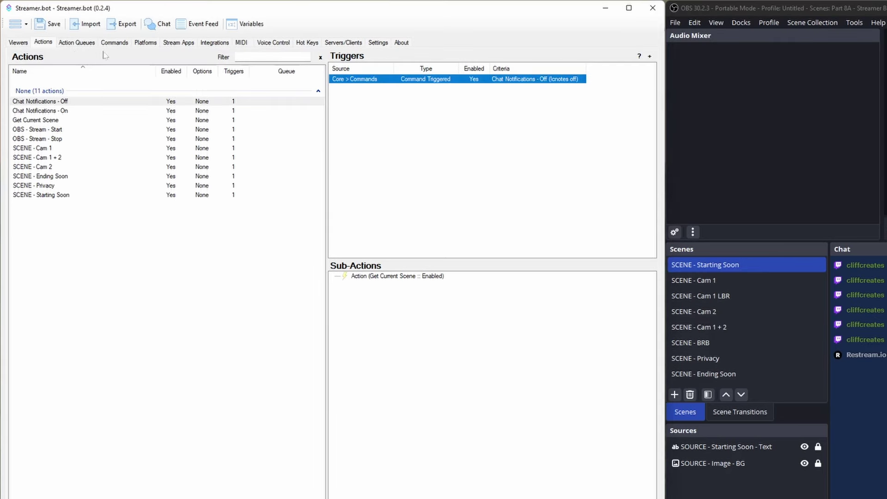
Look at the commands list in Streamer.bot, and send !cnotes off in the OBS chat through Twitch.
{"action": "left_click", "coordinate": [114, 43]}
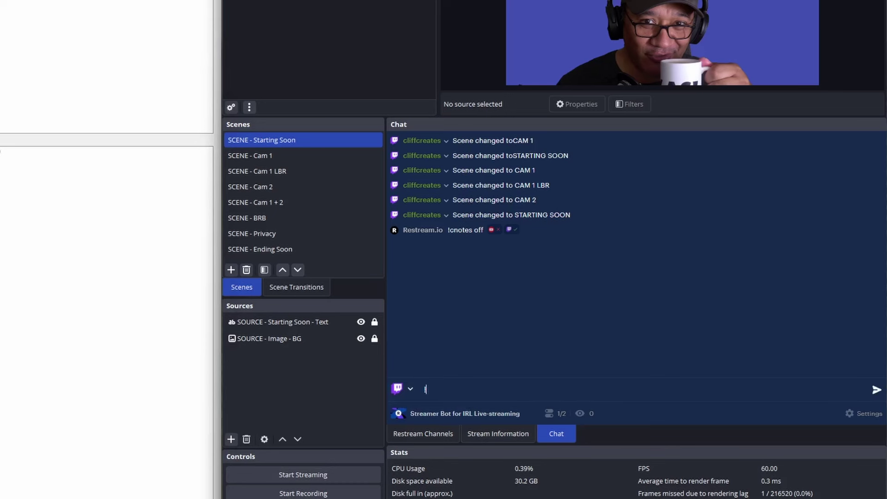
{"action": "type", "text": "!cnotes off"}
{"action": "key", "text": "Return"}
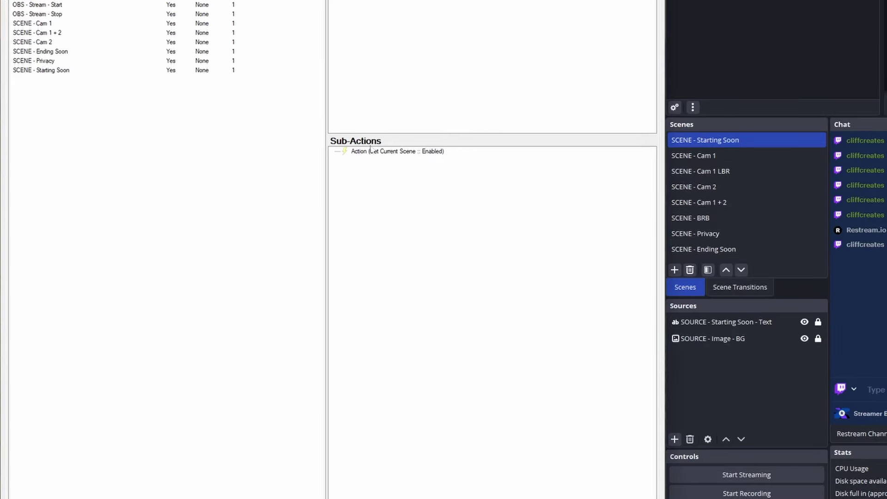
Set the Off action's Get Current Scene sub-action state to Disabled, and compare it with the Chat Notifications - On action.
{"action": "double_click", "coordinate": [406, 152]}
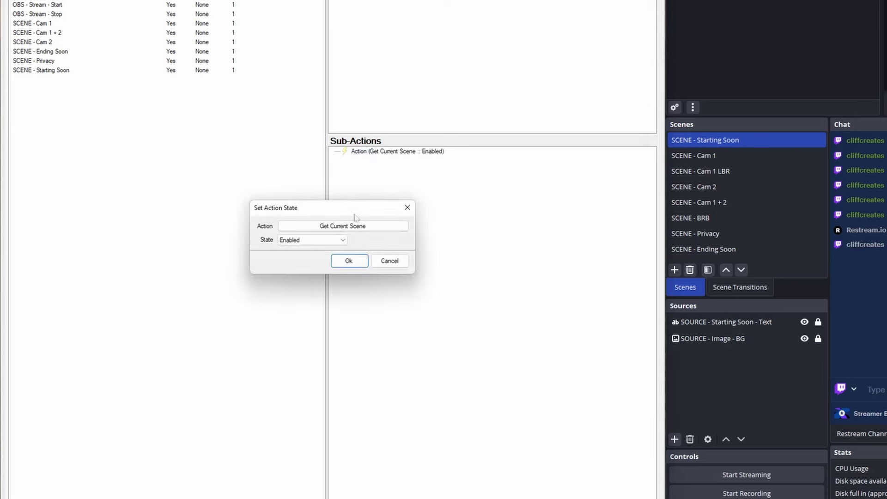
{"action": "left_click", "coordinate": [309, 240]}
{"action": "left_click", "coordinate": [304, 257]}
{"action": "left_click", "coordinate": [350, 261]}
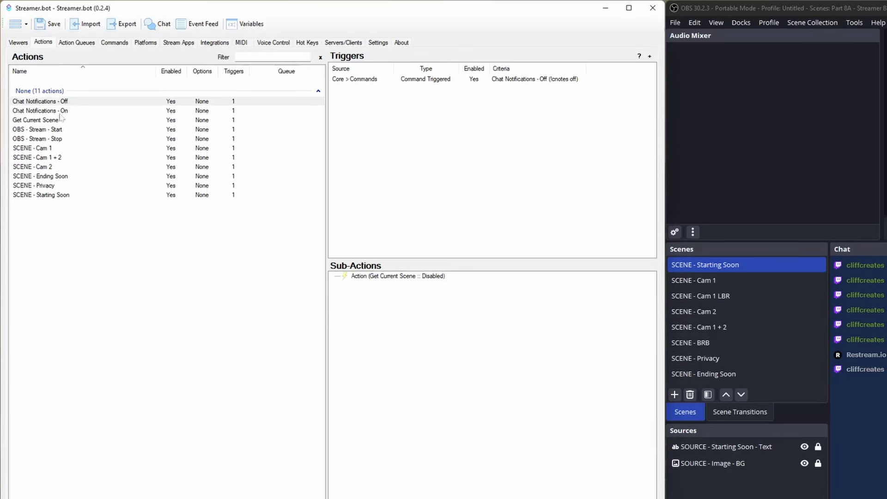
{"action": "left_click", "coordinate": [38, 110]}
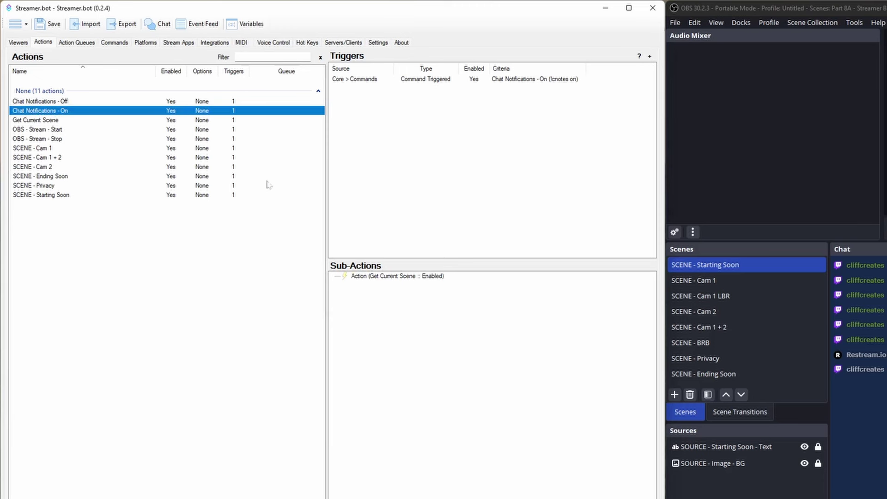
{"action": "left_click", "coordinate": [70, 102]}
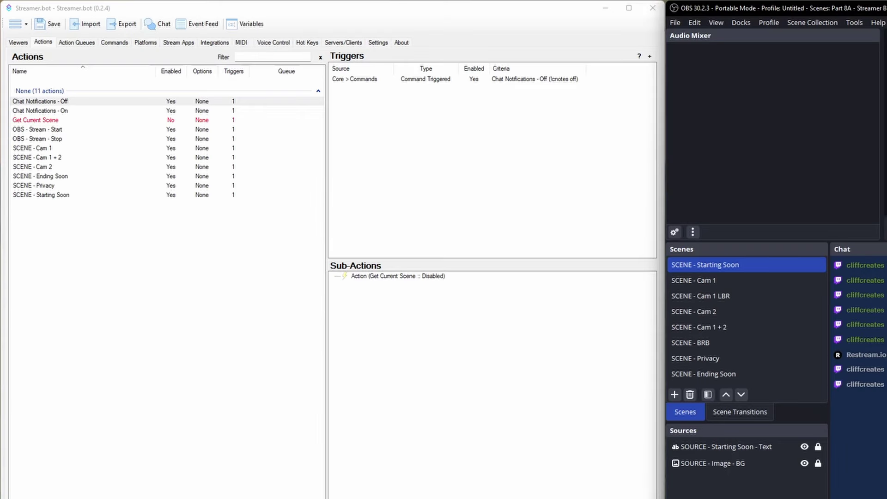
Check the Get Current Scene action, and switch among the Starting Soon and Cam scenes in OBS to test that notifications are off.
{"action": "left_click", "coordinate": [165, 123]}
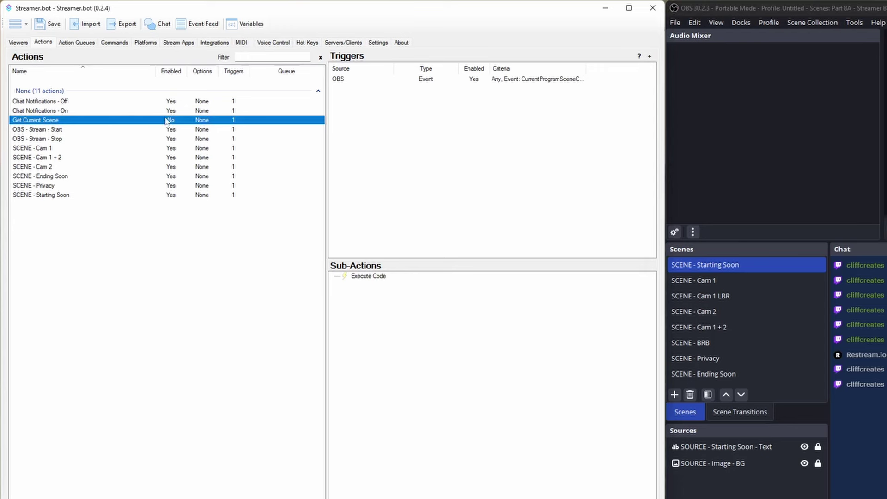
{"action": "left_click", "coordinate": [724, 281]}
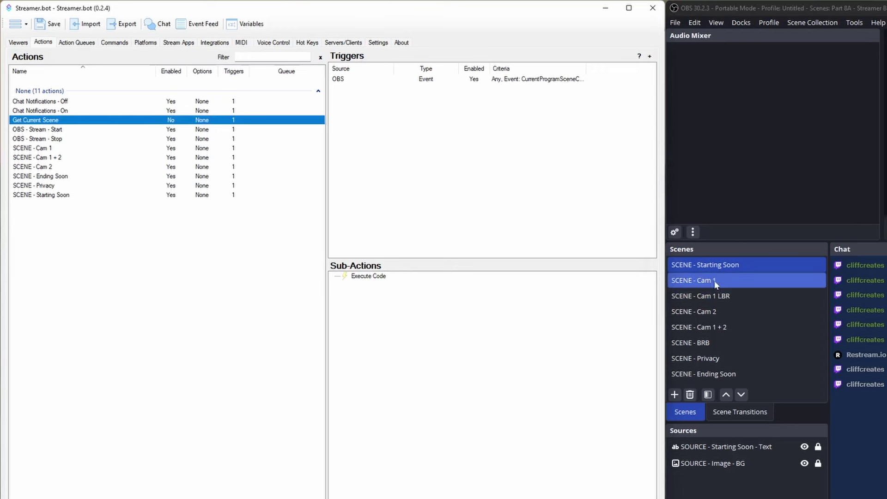
{"action": "left_click", "coordinate": [725, 297]}
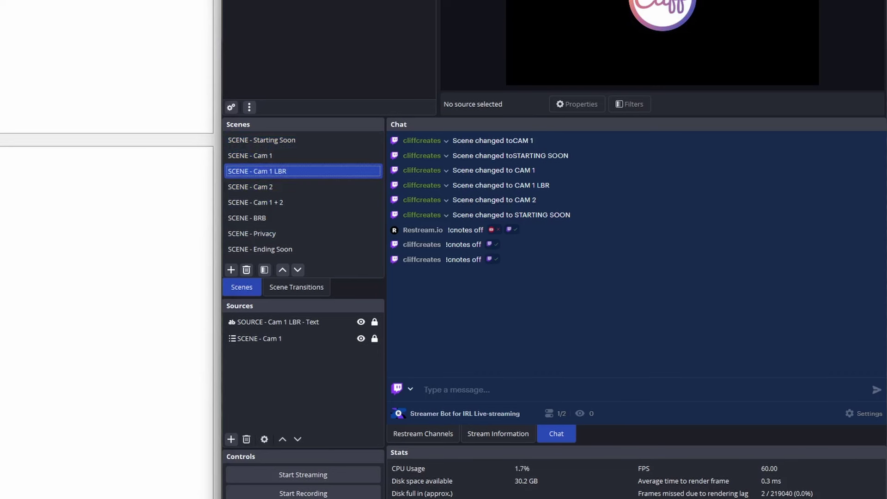
{"action": "left_click", "coordinate": [313, 141]}
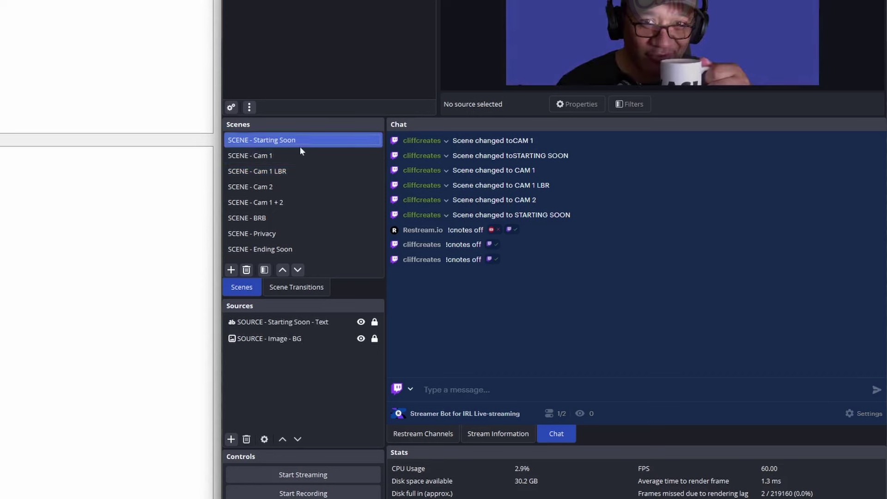
{"action": "left_click", "coordinate": [273, 156]}
{"action": "left_click", "coordinate": [285, 170]}
{"action": "left_click", "coordinate": [272, 186]}
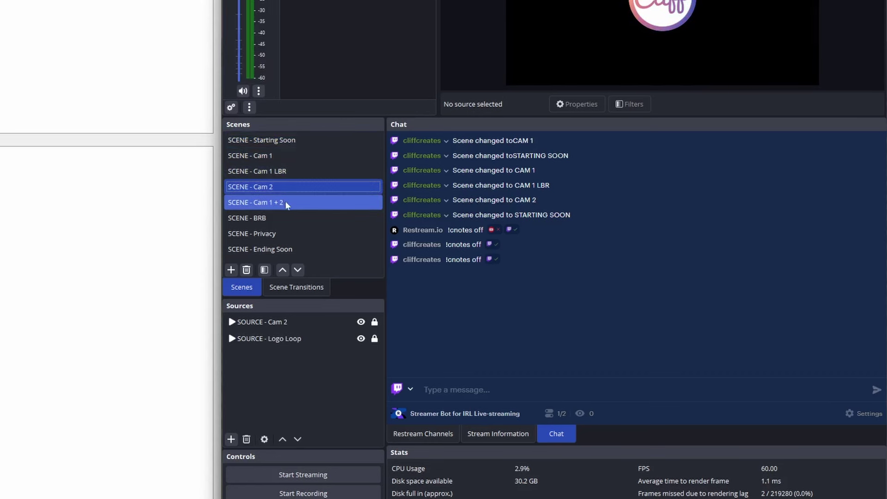
{"action": "left_click", "coordinate": [285, 202]}
{"action": "left_click", "coordinate": [287, 187]}
{"action": "left_click", "coordinate": [278, 156]}
{"action": "left_click", "coordinate": [280, 140]}
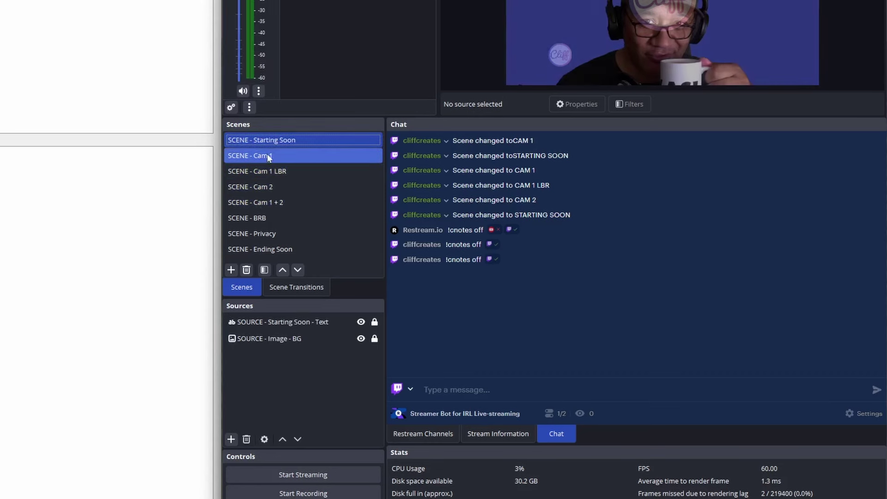
{"action": "left_click", "coordinate": [284, 170]}
{"action": "left_click", "coordinate": [277, 156]}
Send !cnotes on in the Twitch chat, and check whether the Get Current Scene action is enabled in Streamer.bot.
{"action": "left_click", "coordinate": [462, 390]}
{"action": "type", "text": "!cnotes on"}
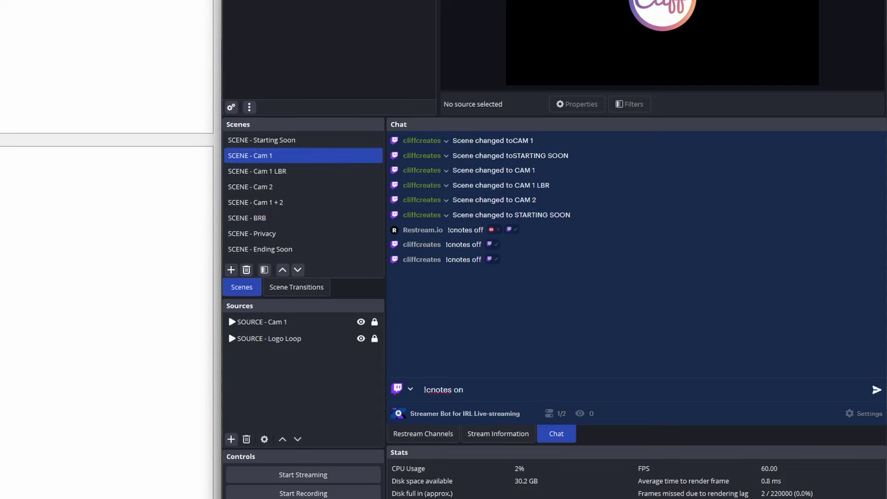
{"action": "key", "text": "Return"}
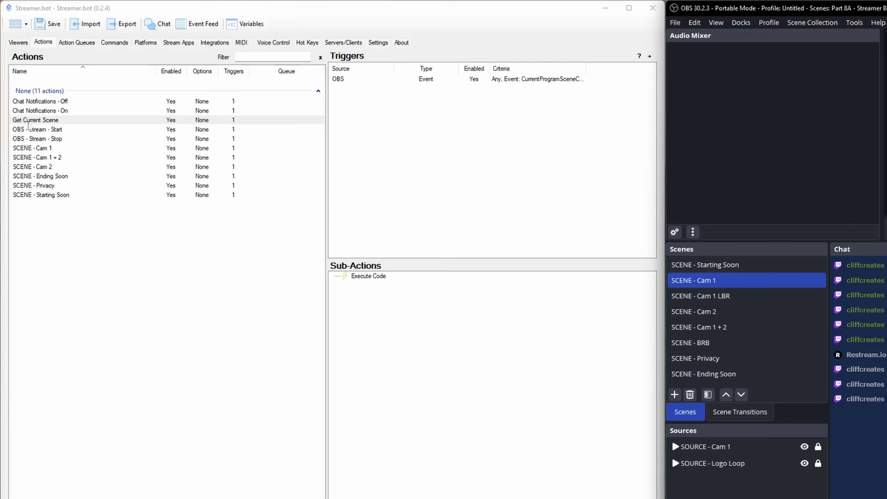
{"action": "left_click", "coordinate": [157, 124]}
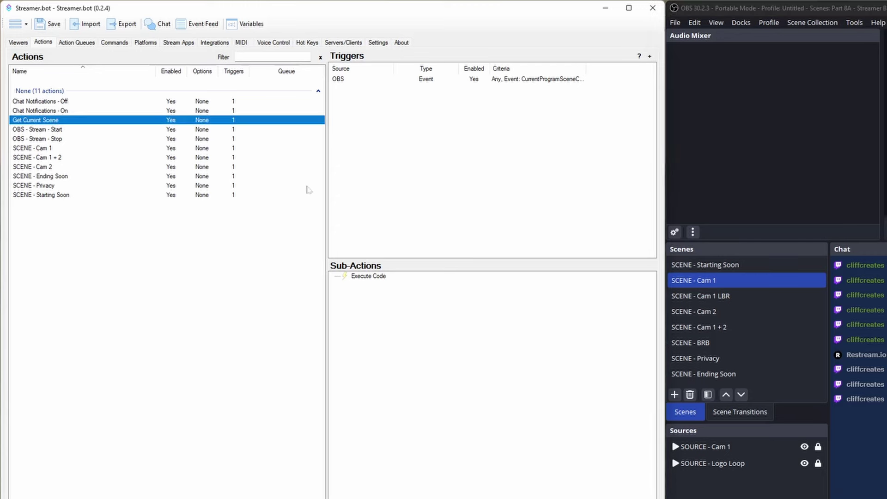
Switch among the Starting Soon, Cam 1 and Cam 1 LBR scenes in OBS to test that notifications are on, ending on Starting Soon.
{"action": "left_click", "coordinate": [725, 267]}
{"action": "left_click", "coordinate": [266, 154]}
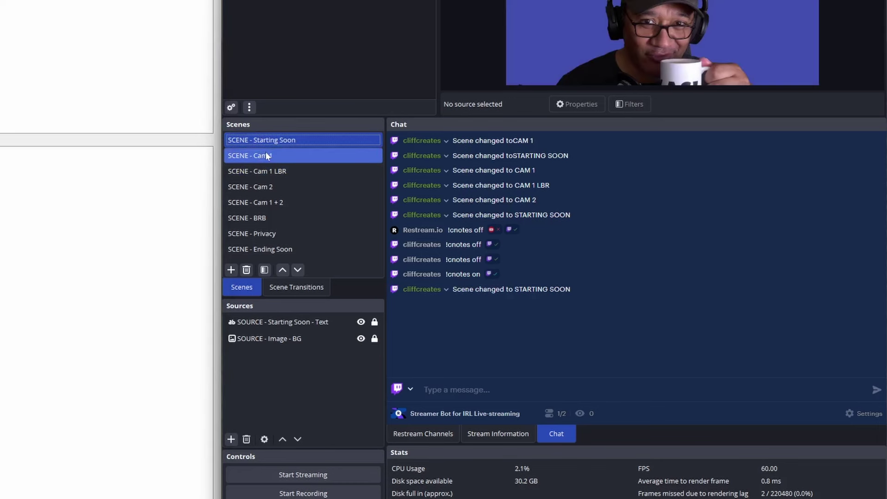
{"action": "left_click", "coordinate": [273, 173]}
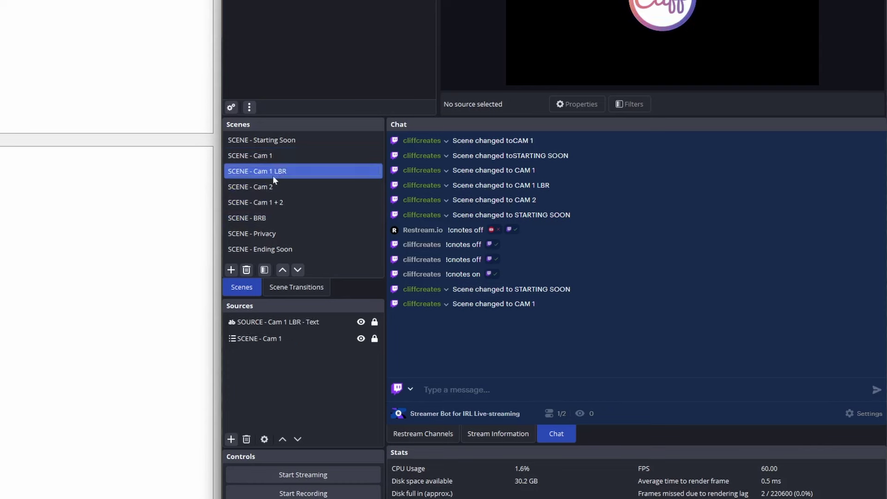
{"action": "left_click", "coordinate": [262, 157]}
{"action": "left_click", "coordinate": [268, 141]}
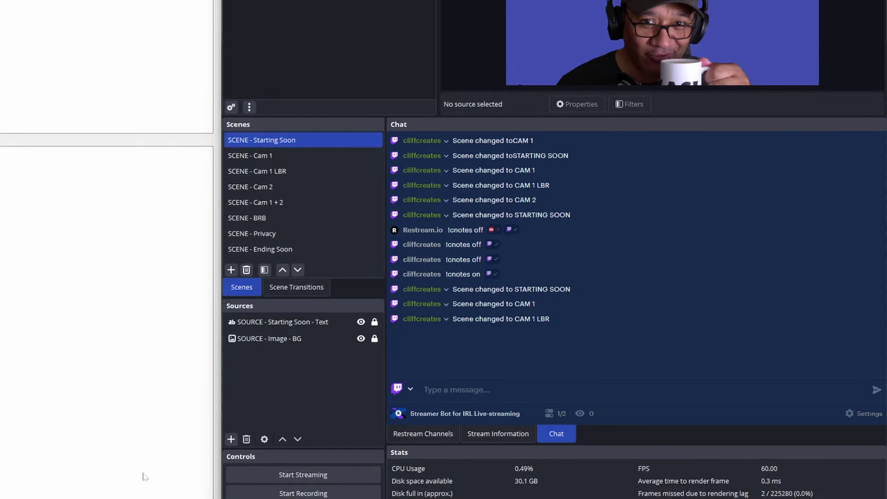
Add a new OBS scene named NESTED - Alerts.
{"action": "left_click", "coordinate": [231, 270]}
{"action": "type", "text": "NESTED - Alerts"}
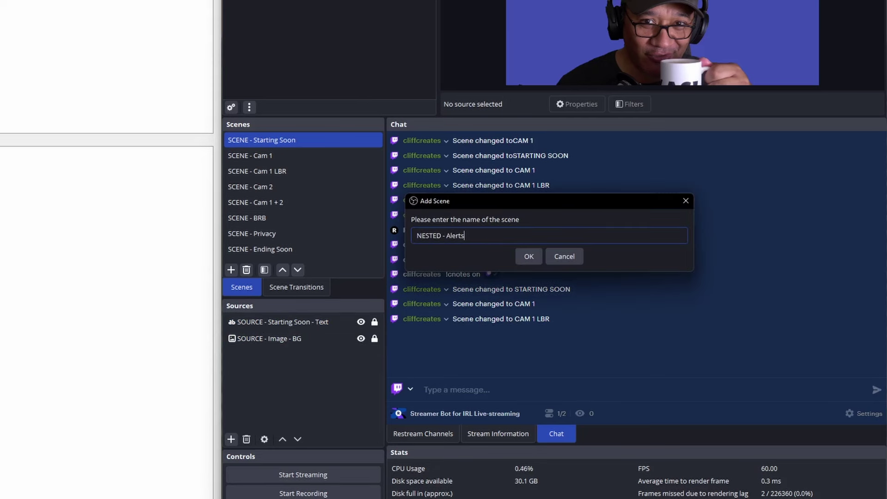
{"action": "key", "text": "Return"}
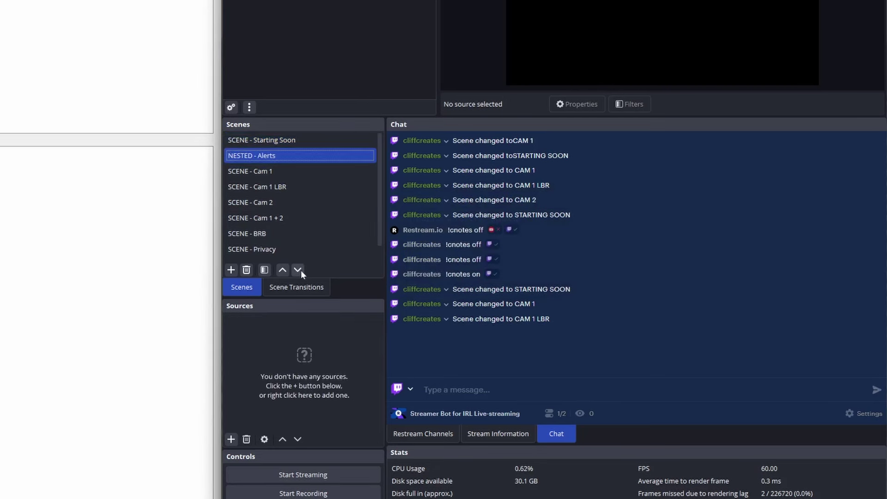
Move the NESTED - Alerts scene to the end of the scene list, below SCENE - Ending Soon.
{"action": "left_click", "coordinate": [299, 270]}
{"action": "left_click", "coordinate": [298, 270]}
{"action": "left_click", "coordinate": [298, 270]}
{"action": "left_click", "coordinate": [297, 270]}
{"action": "left_click", "coordinate": [298, 270]}
{"action": "left_click", "coordinate": [297, 270]}
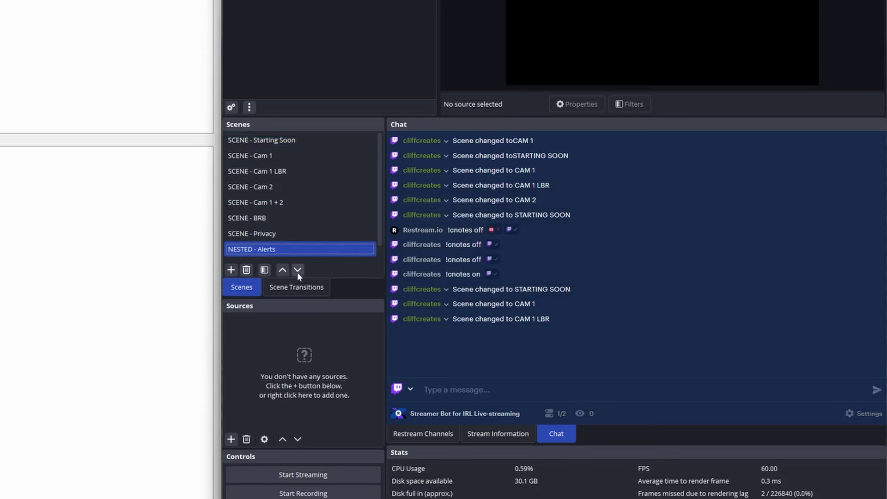
{"action": "left_click", "coordinate": [297, 272]}
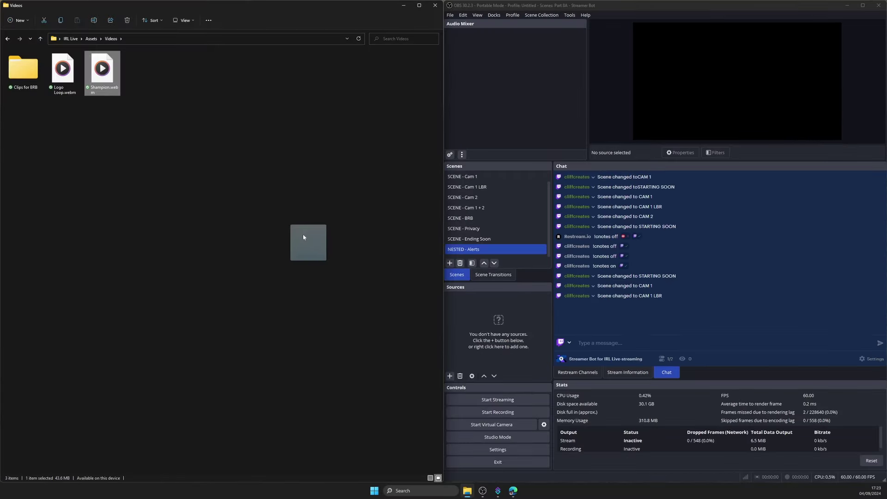
Add Shampion.webm from the Videos folder as a source in the NESTED - Alerts scene, then lock and hide it.
{"action": "left_click_drag", "start_coordinate": [8, 238], "coordinate": [266, 340]}
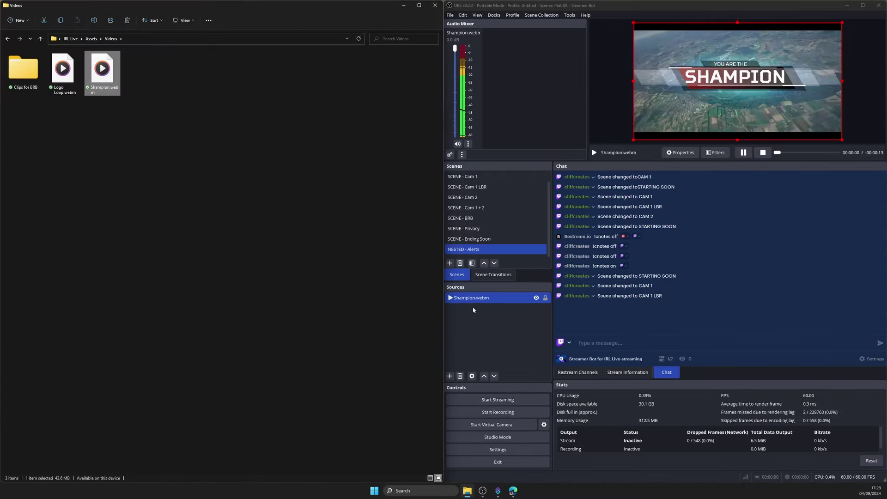
{"action": "left_click", "coordinate": [537, 300]}
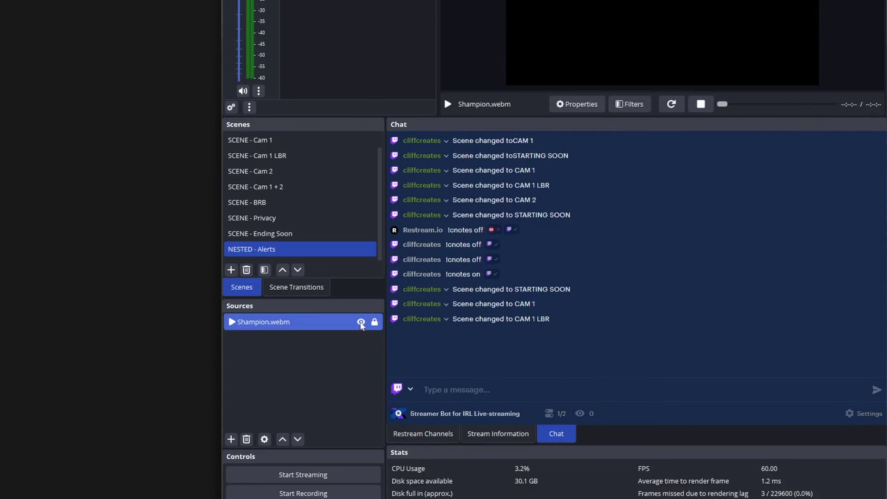
{"action": "left_click", "coordinate": [361, 322]}
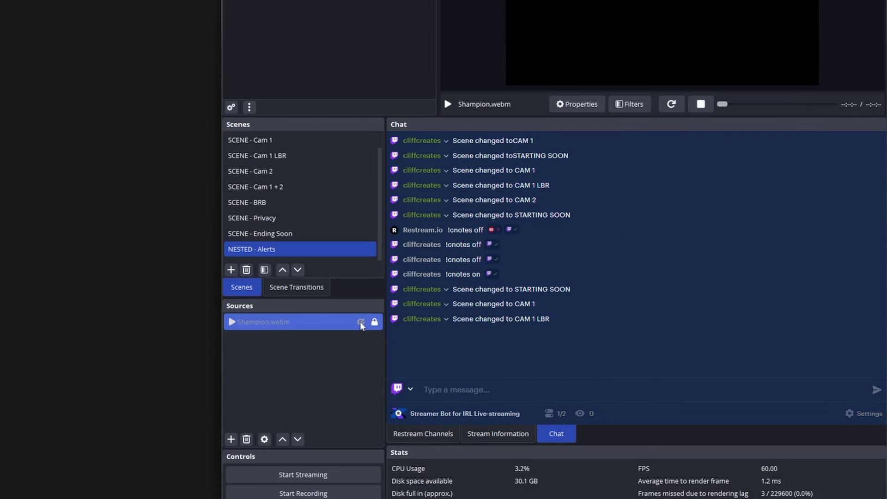
Add the existing NESTED - Alerts scene as a source in SCENE - Cam 1 and lock it.
{"action": "scroll", "coordinate": [287, 159], "scroll_direction": "up", "scroll_amount": 1}
{"action": "left_click", "coordinate": [266, 161]}
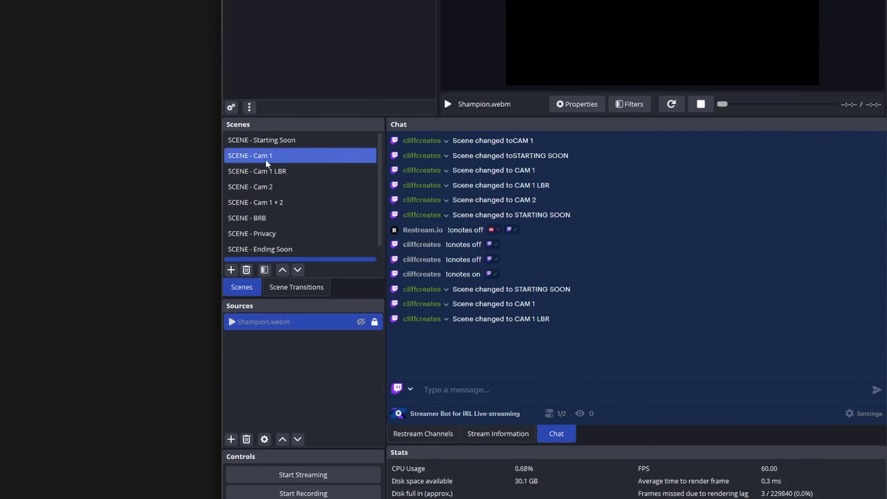
{"action": "left_click", "coordinate": [233, 437]}
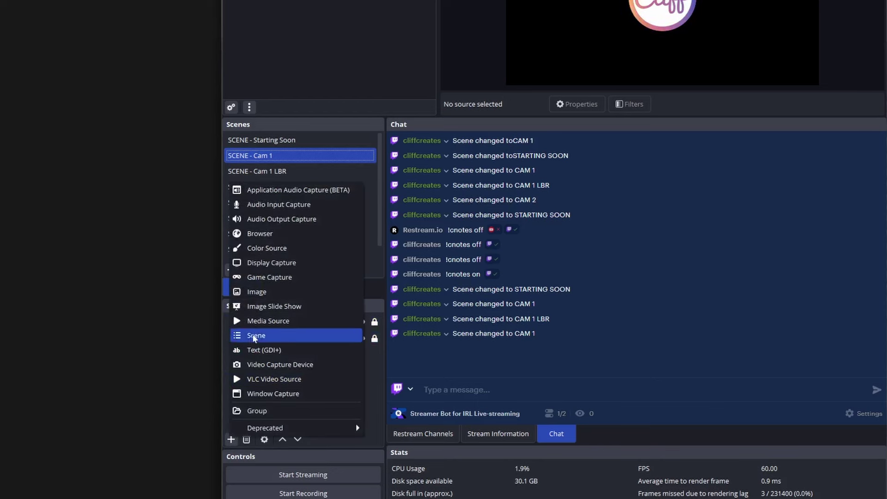
{"action": "left_click", "coordinate": [236, 336]}
{"action": "left_click", "coordinate": [501, 225]}
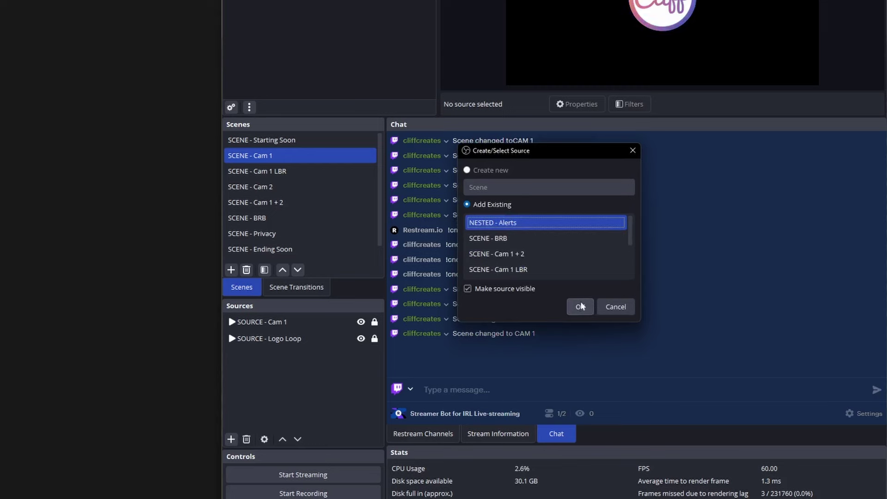
{"action": "left_click", "coordinate": [580, 307]}
{"action": "left_click", "coordinate": [374, 322]}
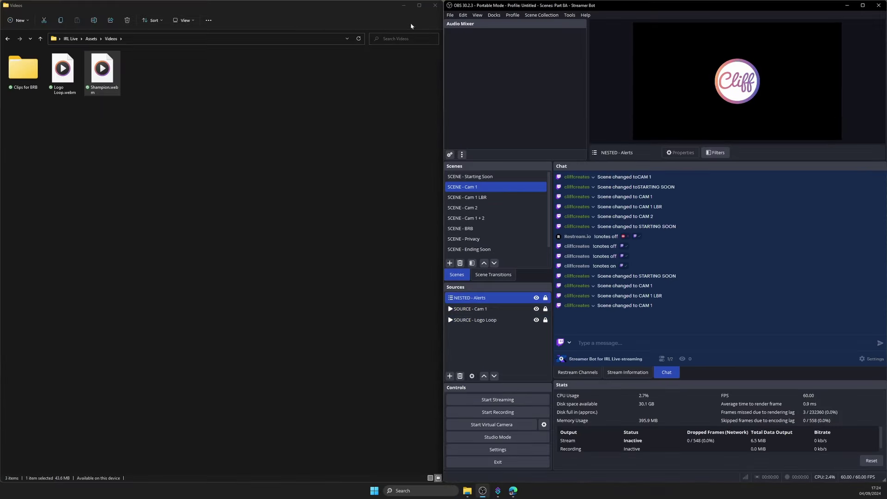
Switch to Streamer.bot and add a new action named Alert - Example.
{"action": "left_click", "coordinate": [404, 5]}
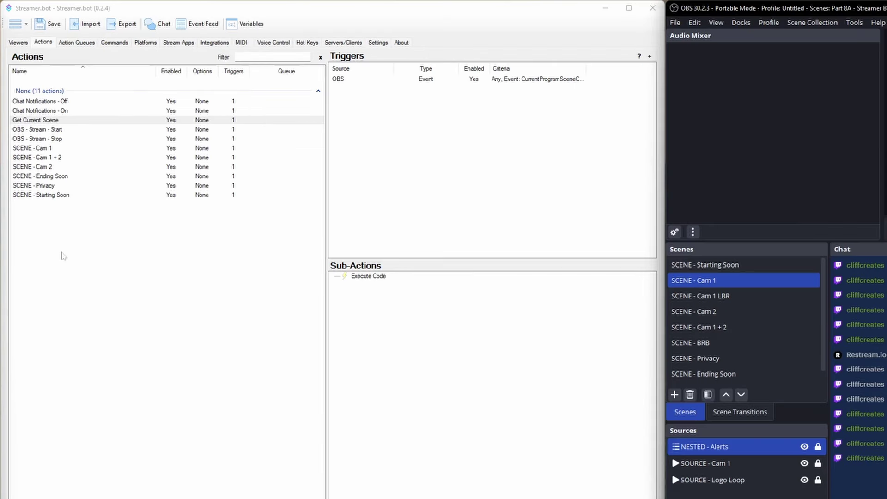
{"action": "right_click", "coordinate": [50, 228]}
{"action": "left_click", "coordinate": [69, 234]}
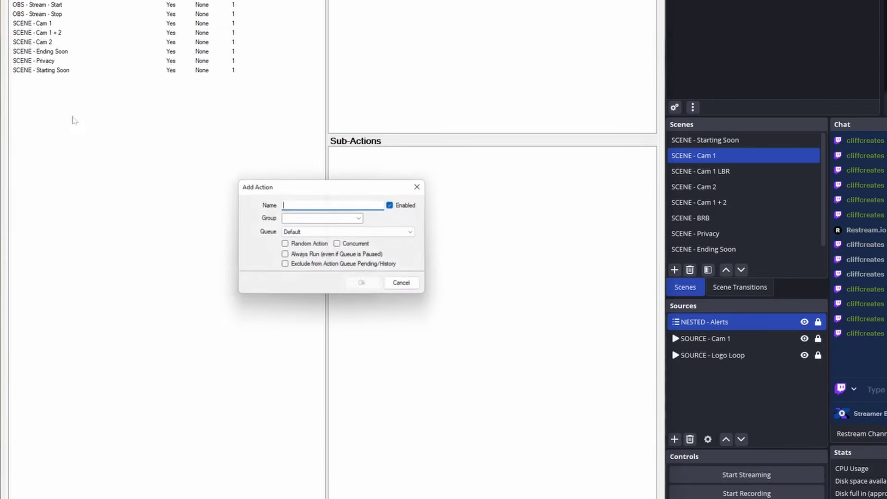
{"action": "type", "text": "Alert - Example"}
{"action": "key", "text": "Return"}
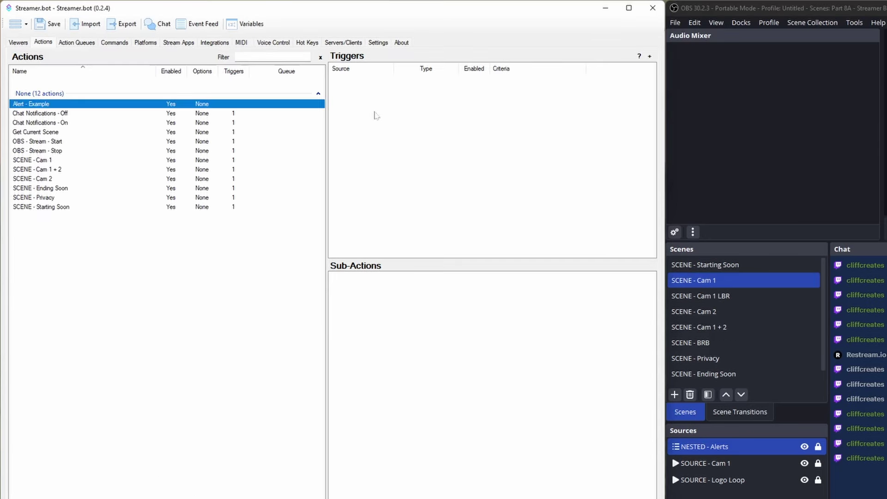
Start a Command Triggered trigger for Alert - Example with a new command named Alert - Example that uses !example.
{"action": "right_click", "coordinate": [354, 98]}
{"action": "mouse_move", "coordinate": [418, 170]}
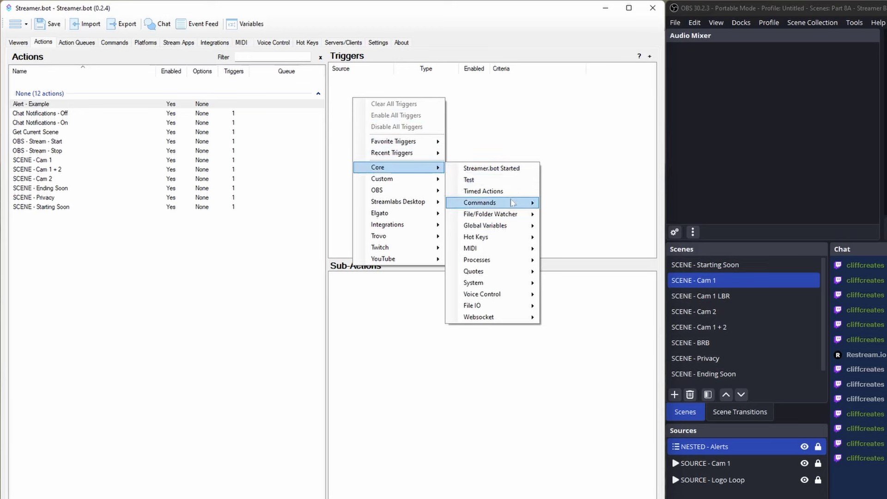
{"action": "mouse_move", "coordinate": [531, 206]}
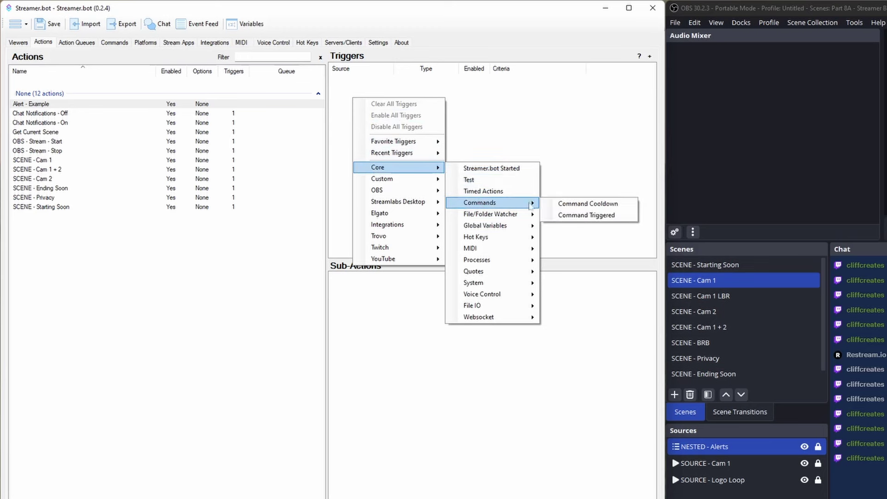
{"action": "left_click", "coordinate": [572, 217]}
{"action": "left_click", "coordinate": [291, 379]}
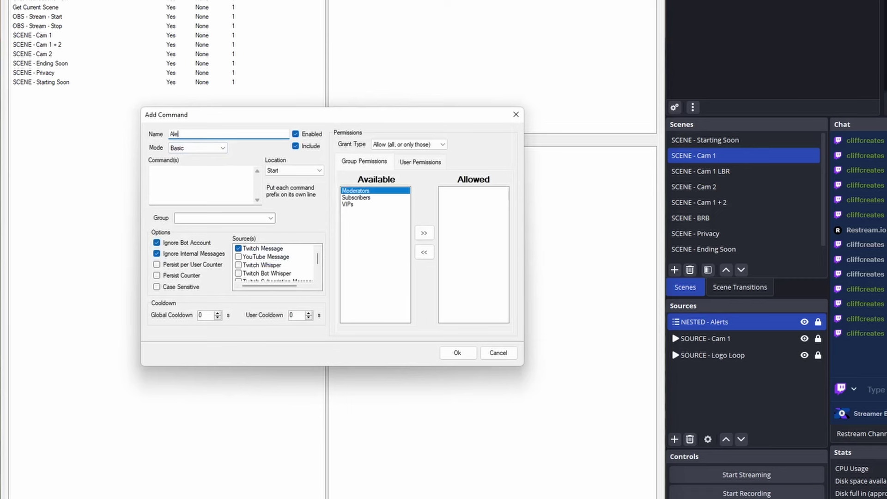
{"action": "type", "text": "Alert - Example"}
{"action": "key", "text": "Tab"}
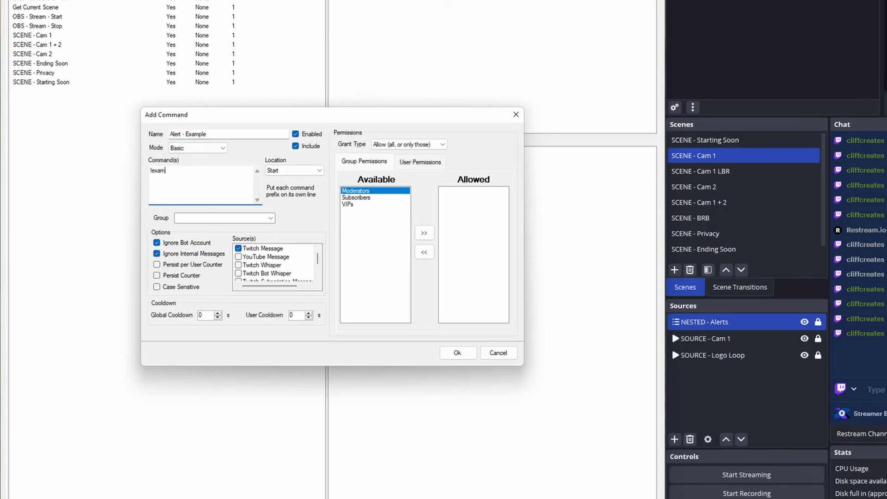
Set the command's location to Exact and its global and user cooldowns to 300 seconds, and save the command and trigger.
{"action": "left_click", "coordinate": [319, 171]}
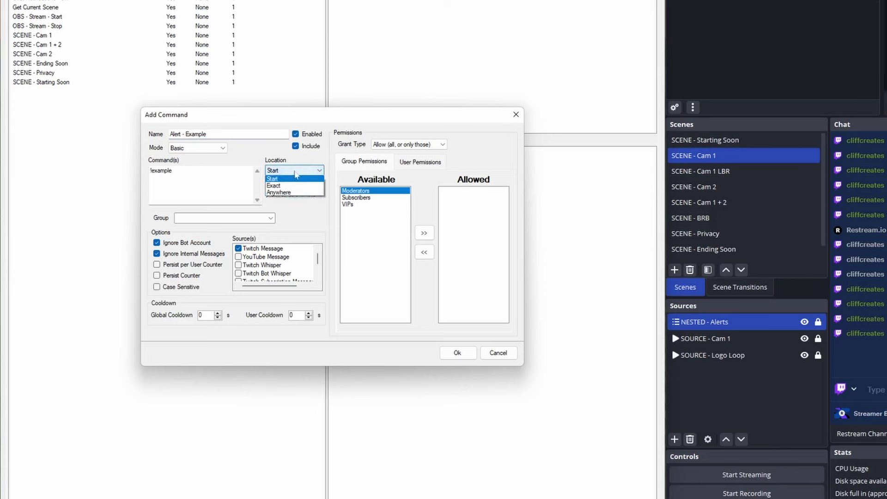
{"action": "left_click", "coordinate": [278, 185]}
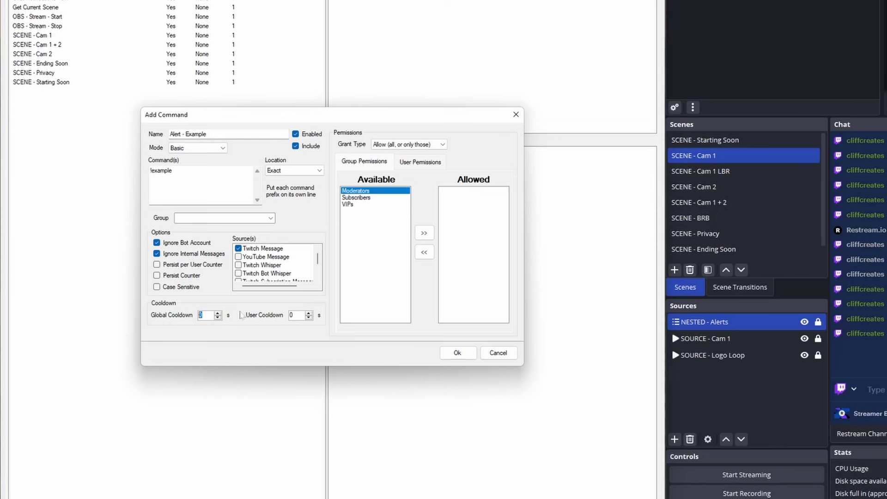
{"action": "type", "text": "300300"}
{"action": "left_click", "coordinate": [457, 353]}
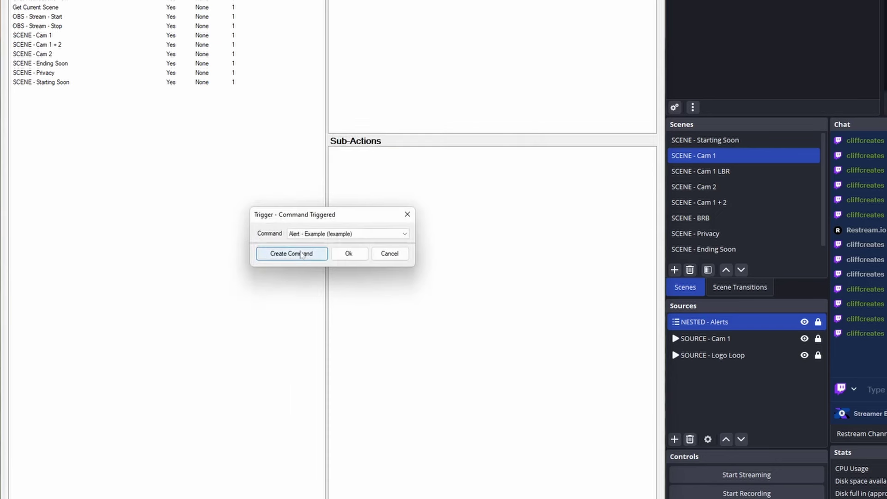
{"action": "left_click", "coordinate": [349, 255]}
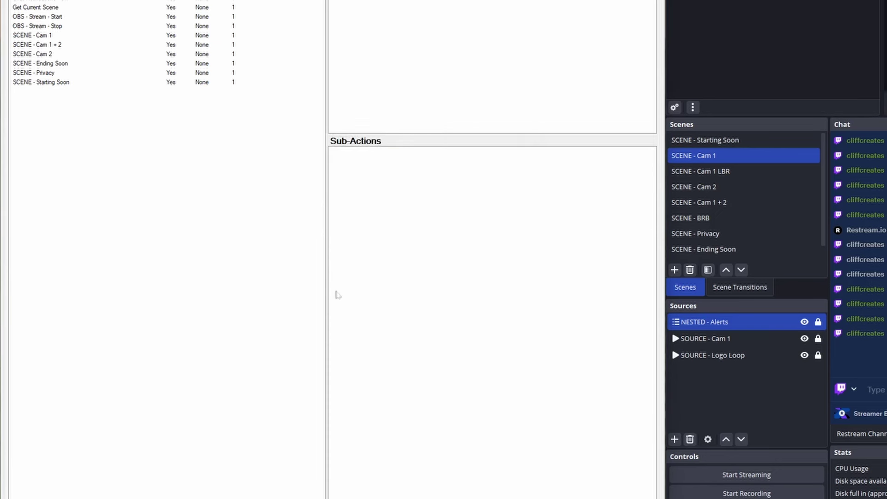
Add an OBS Set Source Visibility State sub-action that makes Shampion.webm in NESTED - Alerts visible.
{"action": "right_click", "coordinate": [374, 160]}
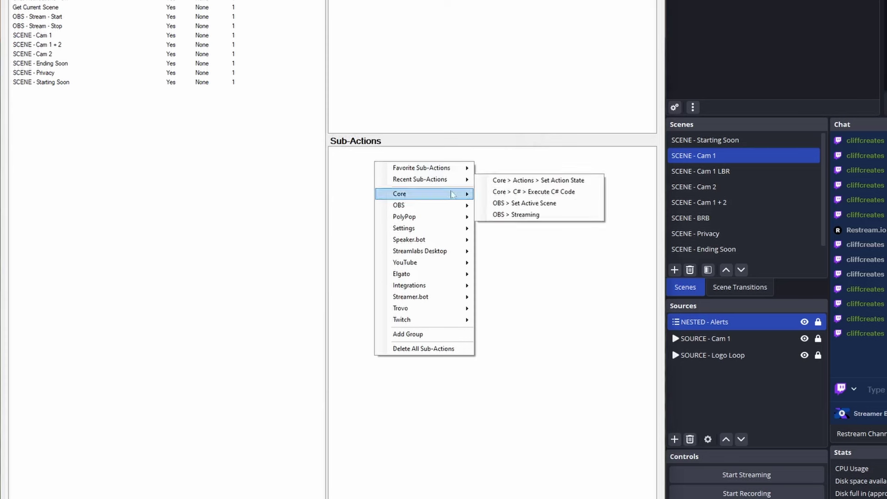
{"action": "mouse_move", "coordinate": [465, 209]}
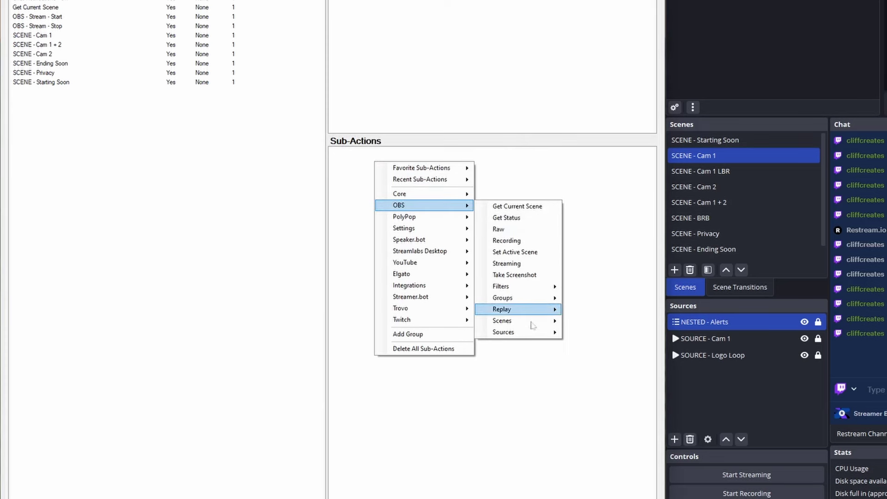
{"action": "mouse_move", "coordinate": [536, 332]}
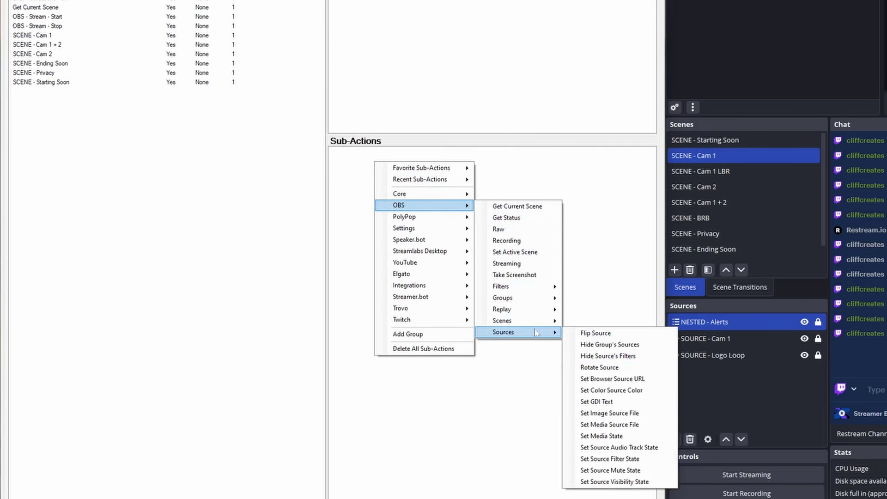
{"action": "left_click", "coordinate": [621, 483]}
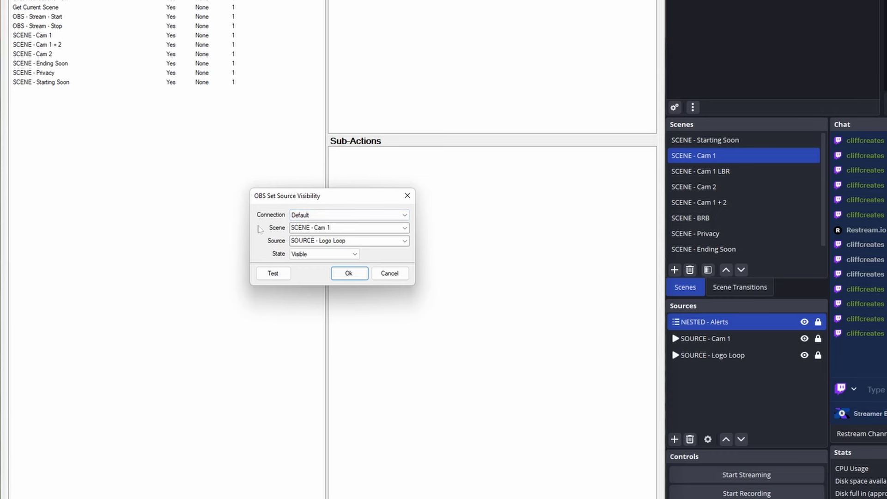
{"action": "left_click", "coordinate": [405, 229]}
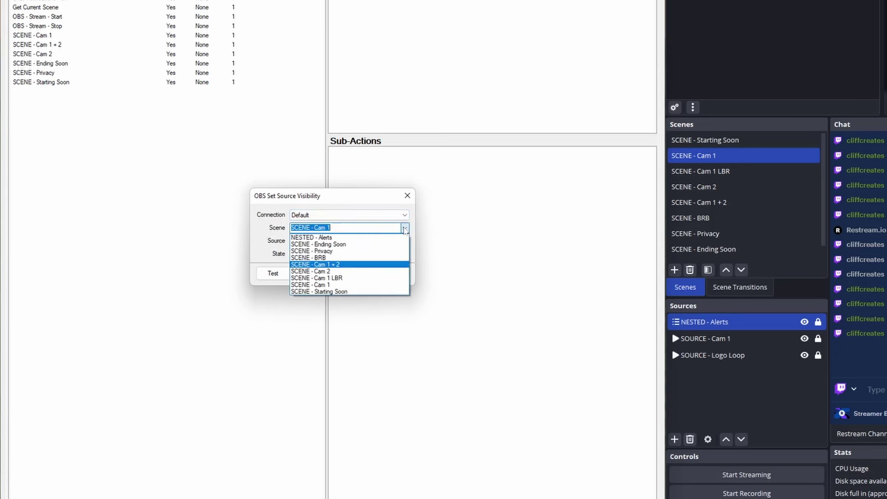
{"action": "left_click", "coordinate": [332, 238]}
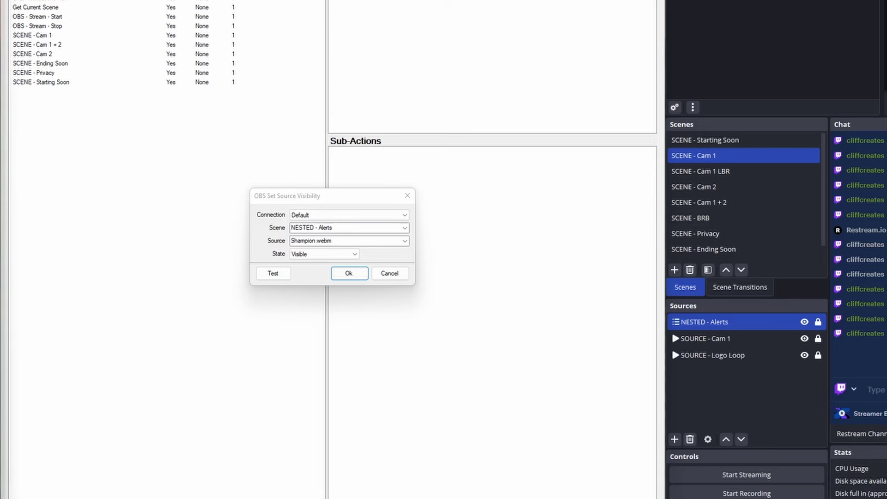
{"action": "left_click", "coordinate": [350, 274]}
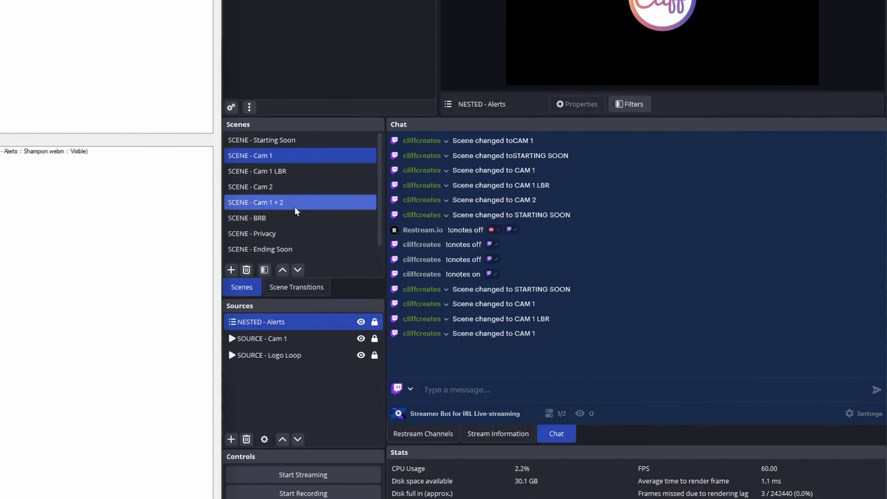
Rename the Shampion.webm source in the NESTED - Alerts scene in OBS to SOURCE - MS Example.
{"action": "scroll", "coordinate": [296, 213], "scroll_direction": "down", "scroll_amount": 1}
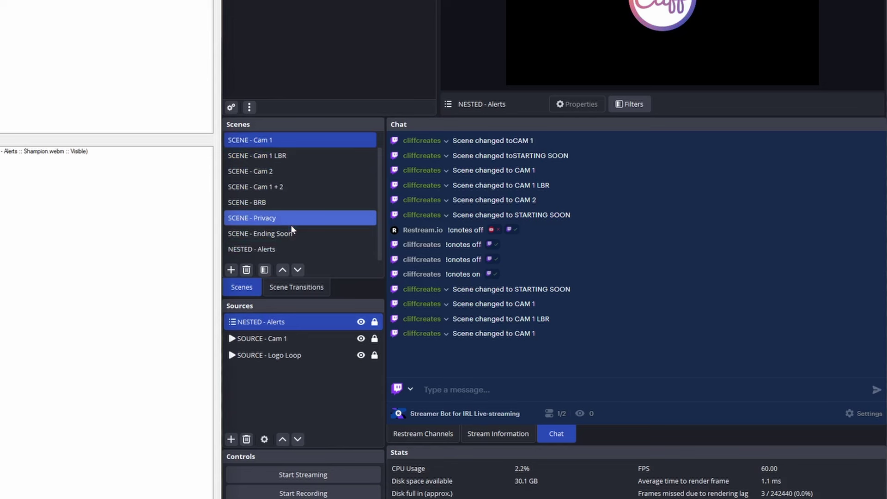
{"action": "left_click", "coordinate": [291, 249]}
{"action": "left_click", "coordinate": [273, 323]}
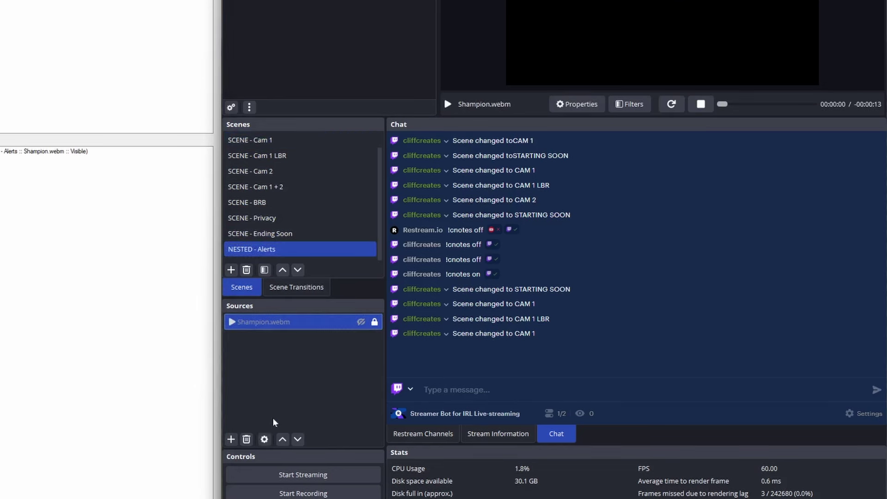
{"action": "key", "text": "F2"}
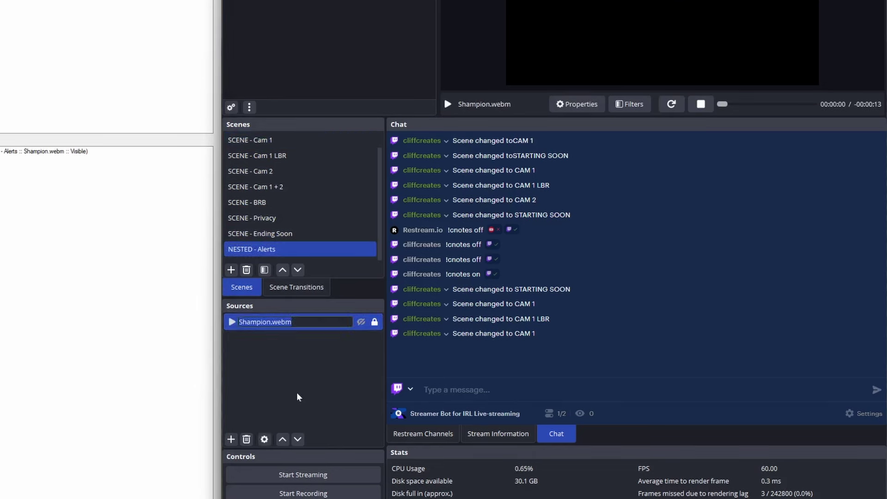
{"action": "type", "text": "SOURCE - MS Example"}
{"action": "key", "text": "Return"}
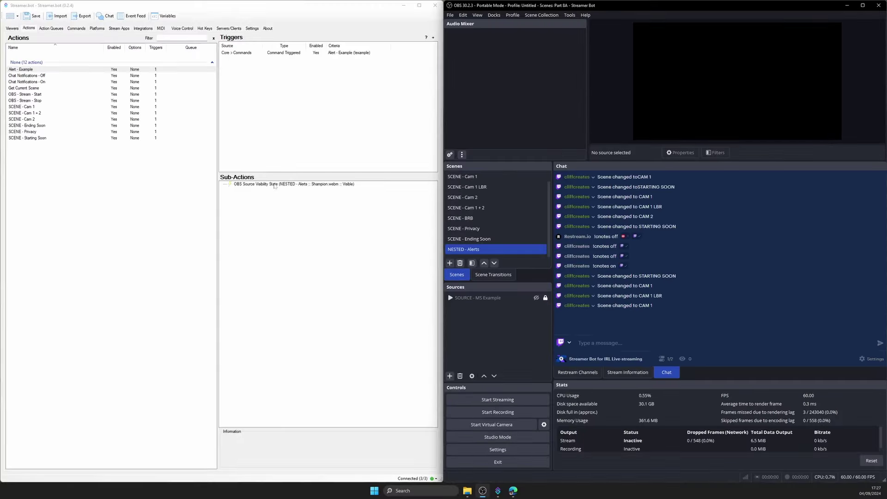
Update the source visibility sub-action in Streamer.bot to target SOURCE - MS Example in NESTED - Alerts.
{"action": "left_click", "coordinate": [3, 151]}
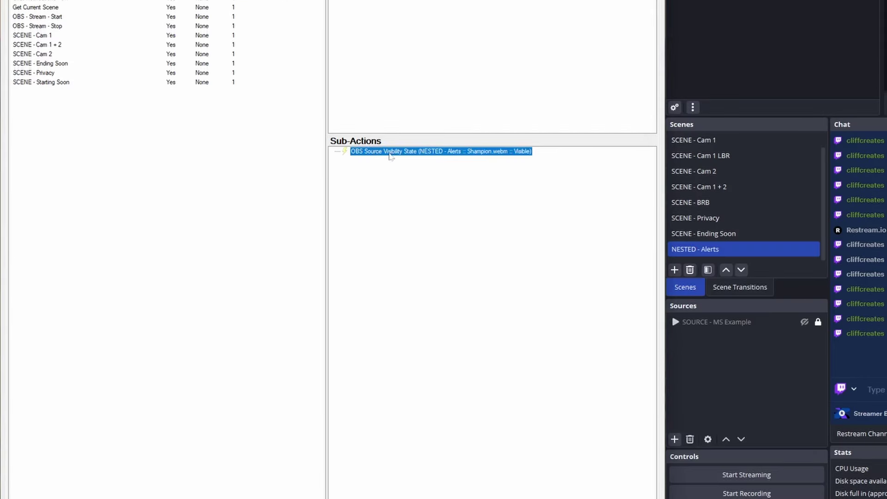
{"action": "double_click", "coordinate": [390, 152]}
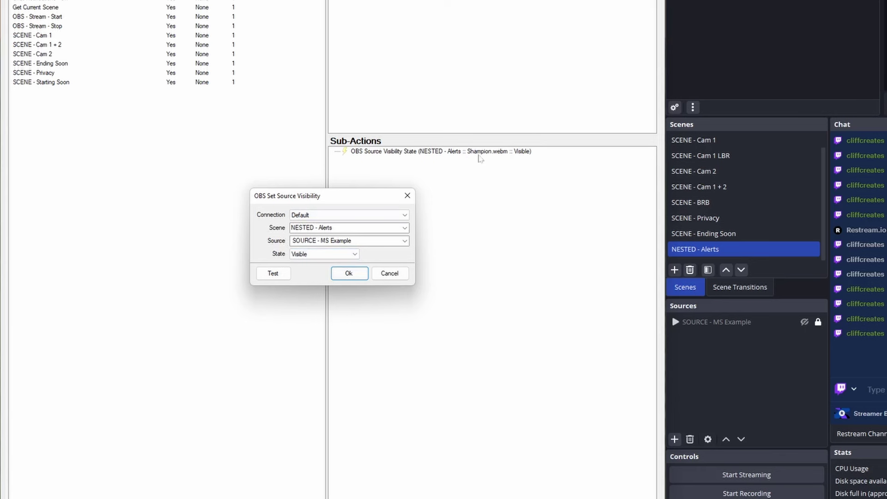
{"action": "left_click", "coordinate": [349, 274]}
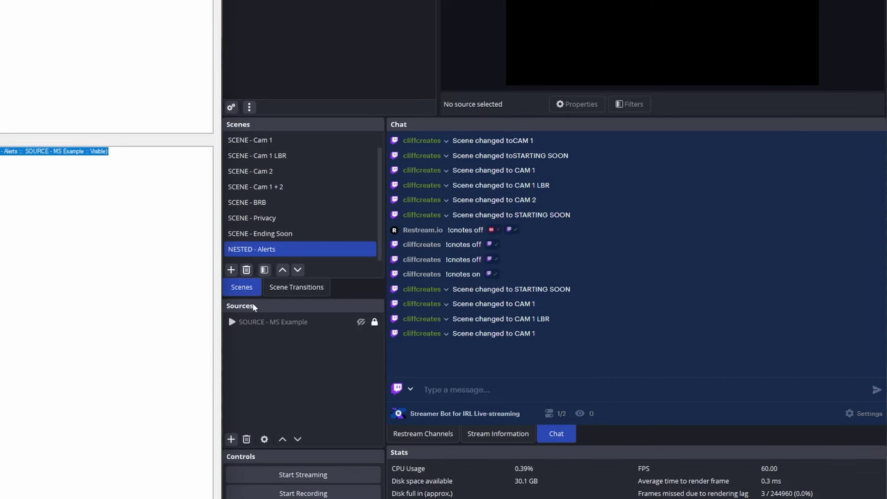
Show SOURCE - MS Example in OBS to check the clip's duration, then hide it again.
{"action": "left_click", "coordinate": [727, 323]}
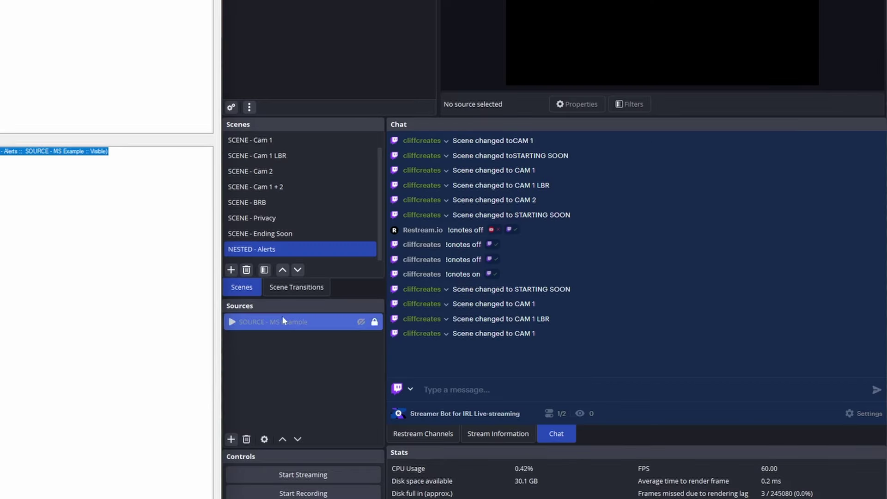
{"action": "left_click", "coordinate": [361, 322]}
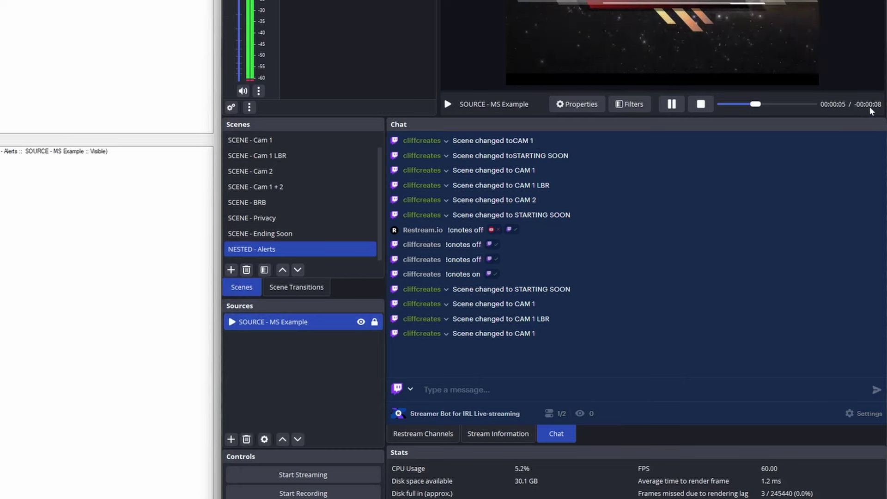
{"action": "left_click", "coordinate": [361, 322]}
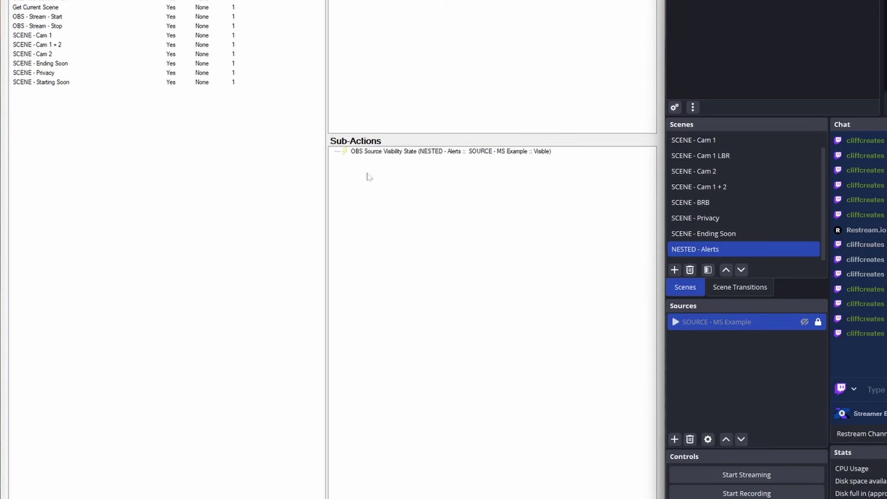
Add a Core Delay sub-action of 14000 ms after the source visibility sub-action.
{"action": "right_click", "coordinate": [366, 176]}
{"action": "mouse_move", "coordinate": [434, 209]}
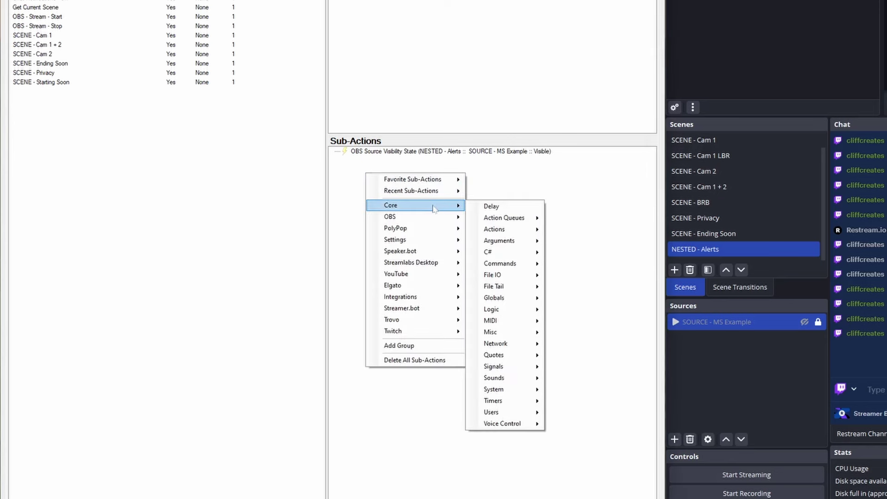
{"action": "left_click", "coordinate": [503, 208]}
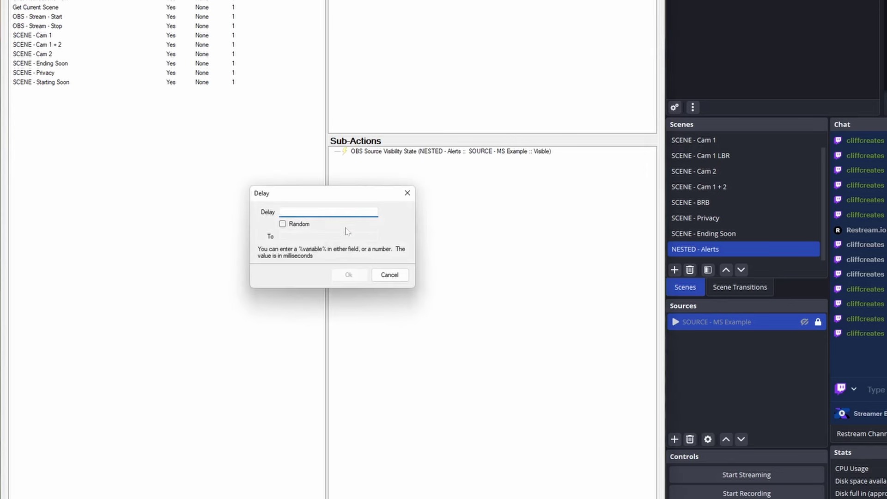
{"action": "type", "text": "14000"}
{"action": "left_click", "coordinate": [349, 276]}
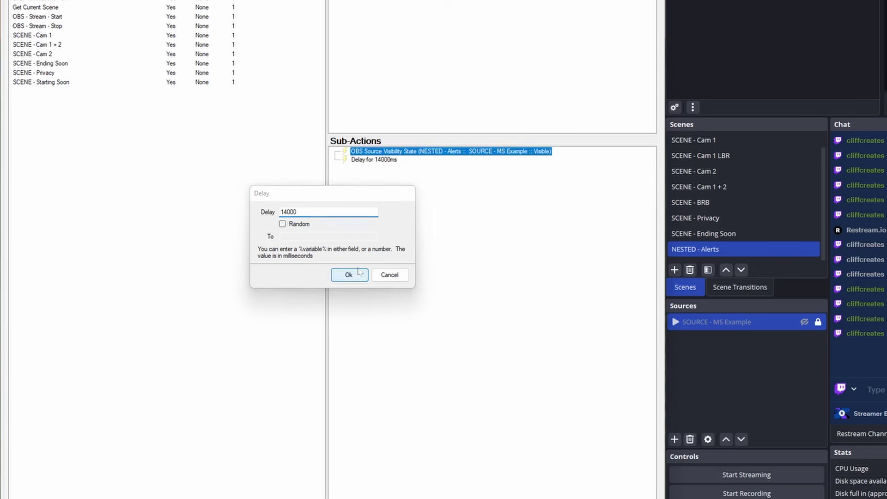
Duplicate the SOURCE - MS Example visibility sub-action after the delay and set the copy's state to Hidden.
{"action": "right_click", "coordinate": [415, 153]}
{"action": "left_click", "coordinate": [463, 372]}
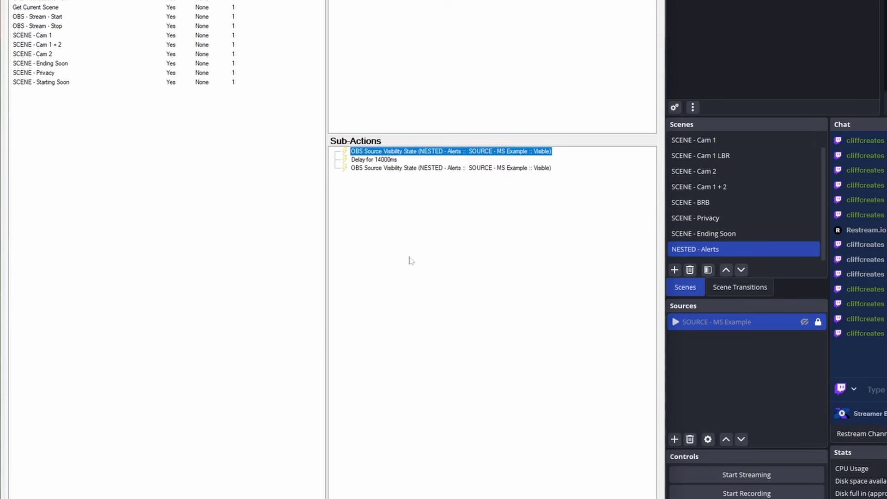
{"action": "double_click", "coordinate": [392, 169]}
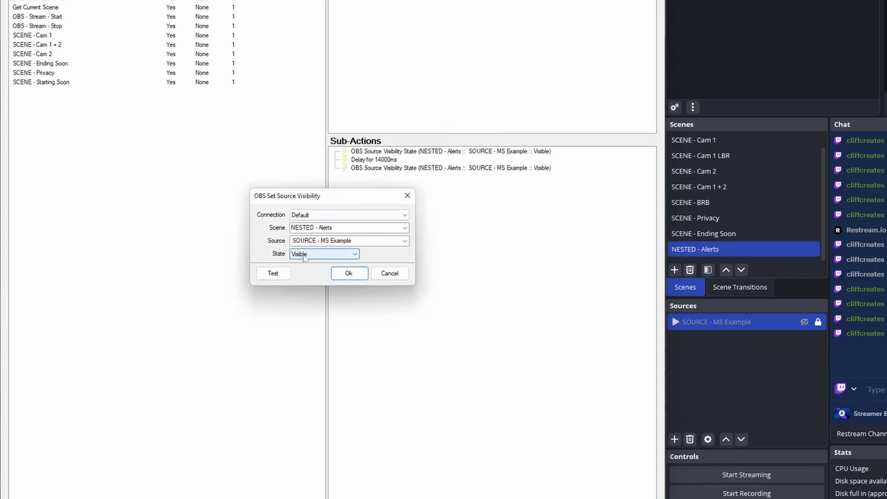
{"action": "left_click", "coordinate": [305, 255]}
{"action": "left_click", "coordinate": [316, 271]}
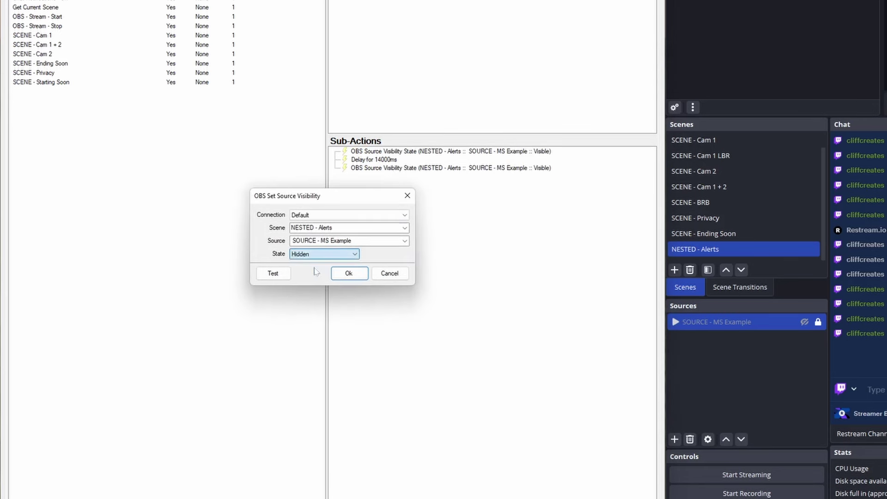
{"action": "left_click", "coordinate": [360, 276]}
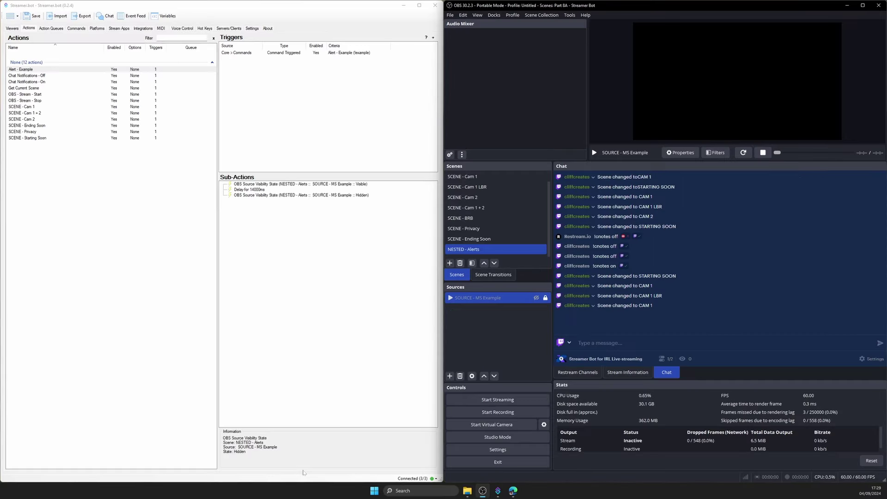
Switch OBS to SCENE - Cam 1, send !example in the chat to test the alert, and check the NESTED - Alerts scene.
{"action": "type", "text": "!ex"}
{"action": "type", "text": "ample"}
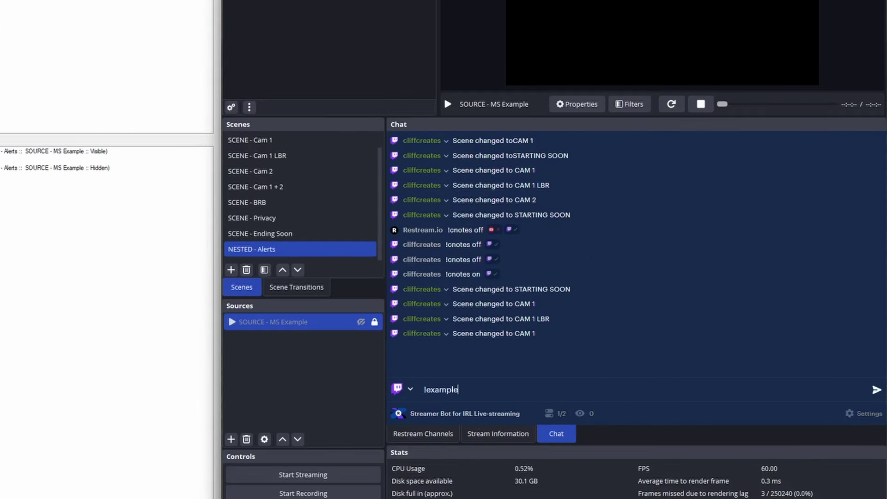
{"action": "left_click", "coordinate": [284, 184]}
{"action": "scroll", "coordinate": [312, 170], "scroll_direction": "up", "scroll_amount": 1}
{"action": "left_click", "coordinate": [312, 171]}
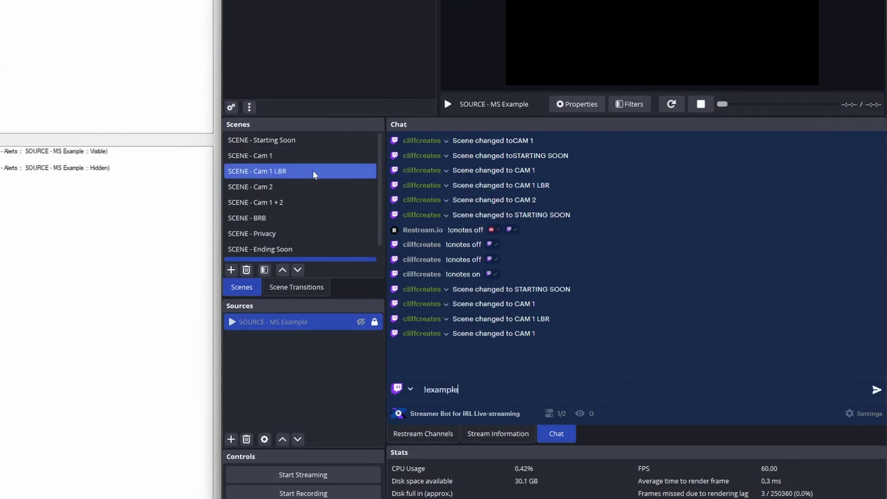
{"action": "left_click", "coordinate": [272, 158]}
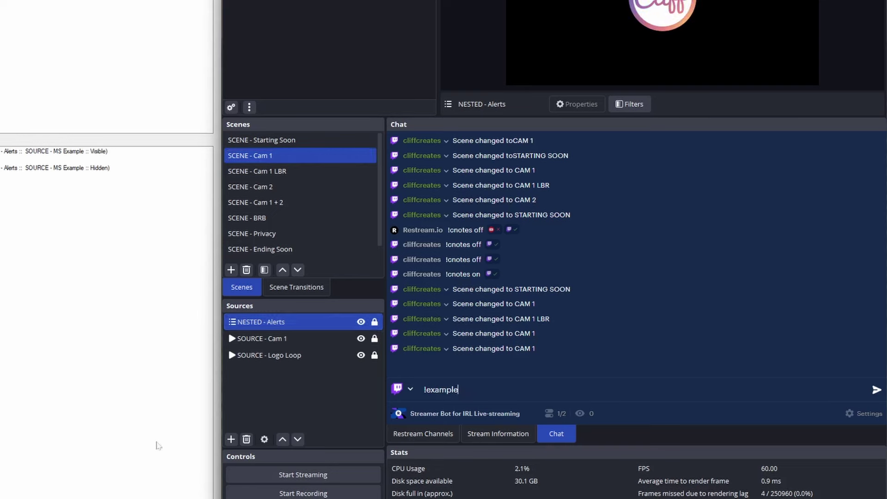
{"action": "key", "text": "Return"}
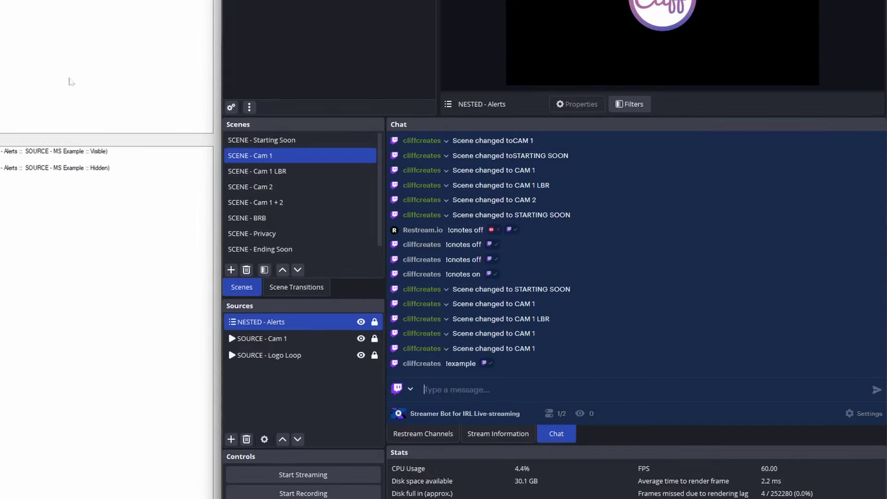
{"action": "scroll", "coordinate": [473, 213], "scroll_direction": "down", "scroll_amount": 1}
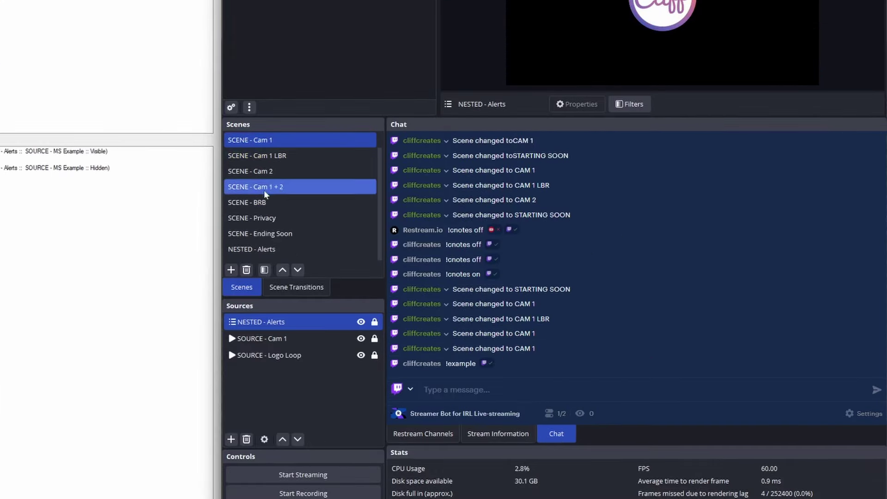
{"action": "left_click", "coordinate": [275, 249]}
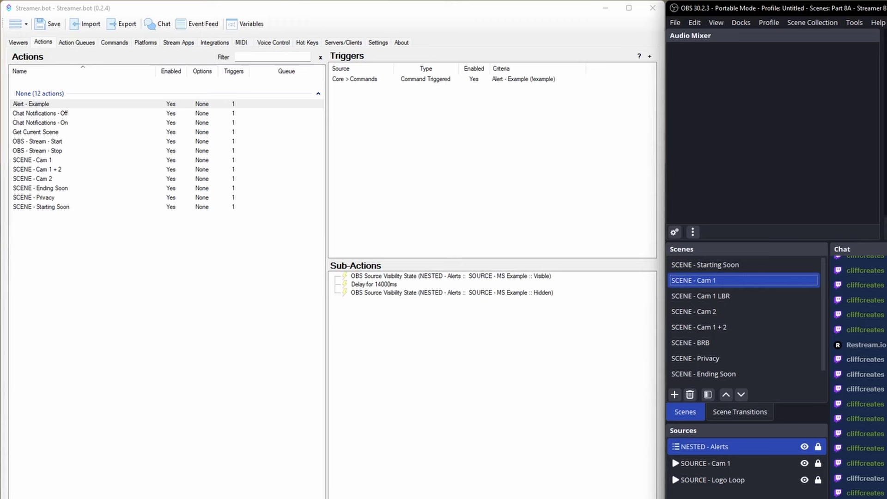
Create a Twitch channel point reward in Streamer.bot titled Example, costing 1 point, with the prompt "You are a Shampion".
{"action": "left_click", "coordinate": [147, 43]}
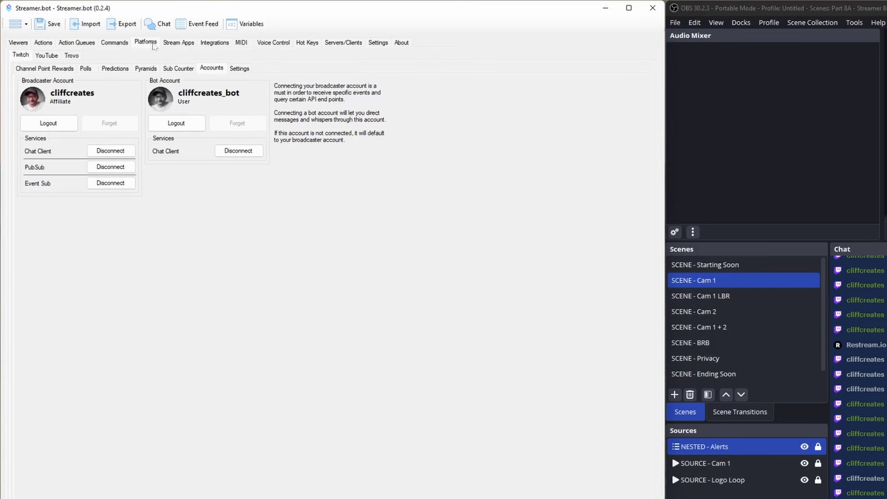
{"action": "left_click", "coordinate": [48, 69]}
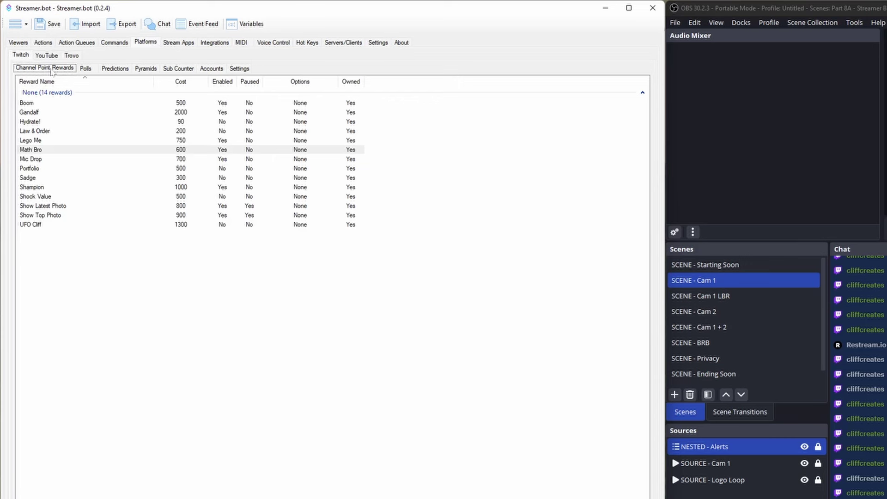
{"action": "right_click", "coordinate": [67, 248]}
{"action": "left_click", "coordinate": [86, 248]}
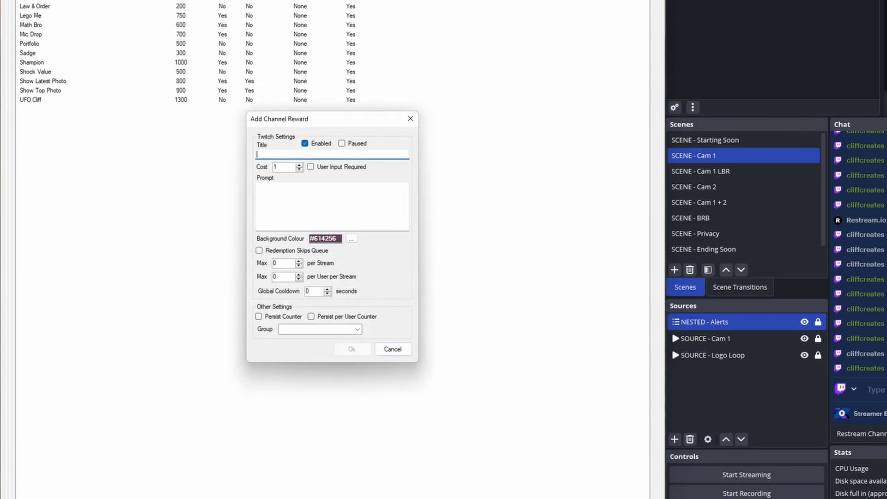
{"action": "type", "text": "Example"}
{"action": "key", "text": "Tab"}
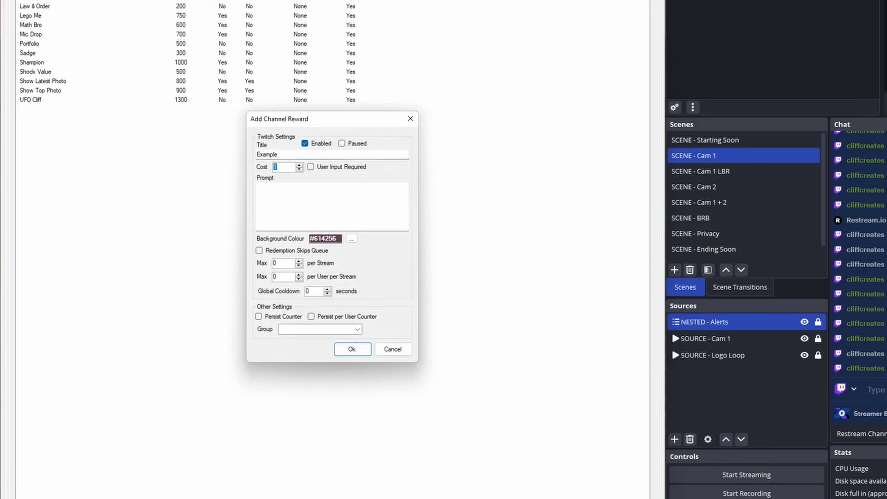
{"action": "left_click", "coordinate": [258, 187]}
{"action": "type", "text": "You are a Shampion"}
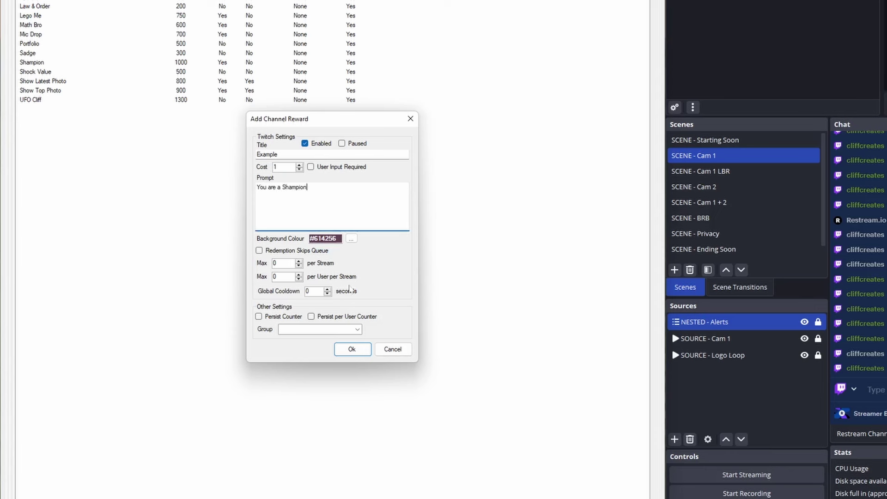
{"action": "left_click", "coordinate": [353, 349]}
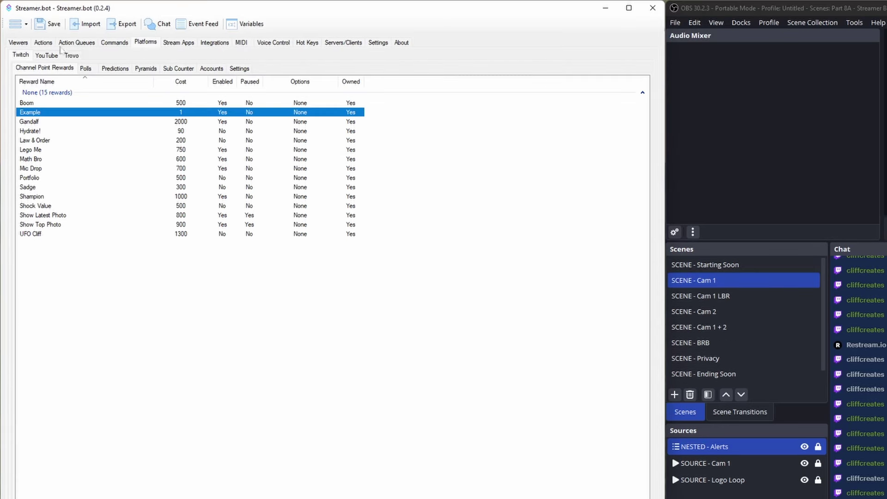
Add a Twitch Reward Redemption trigger for the Example reward to the Alert - Example action.
{"action": "left_click", "coordinate": [44, 43]}
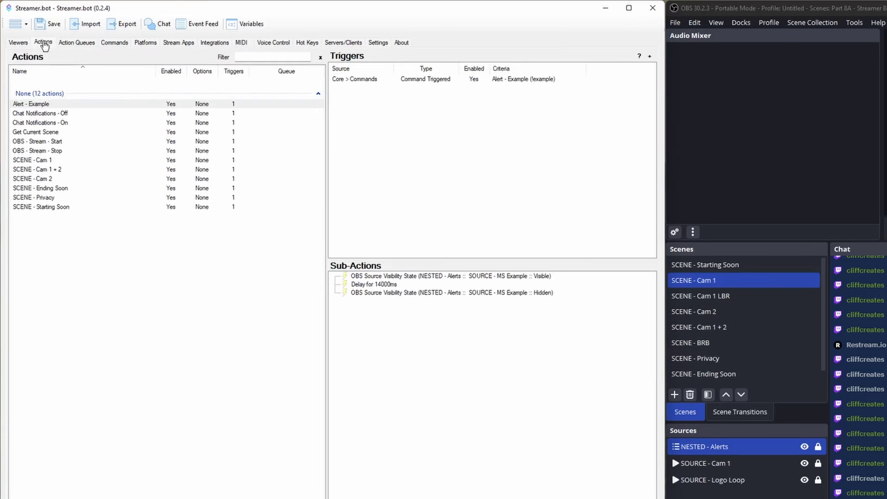
{"action": "left_click", "coordinate": [51, 106]}
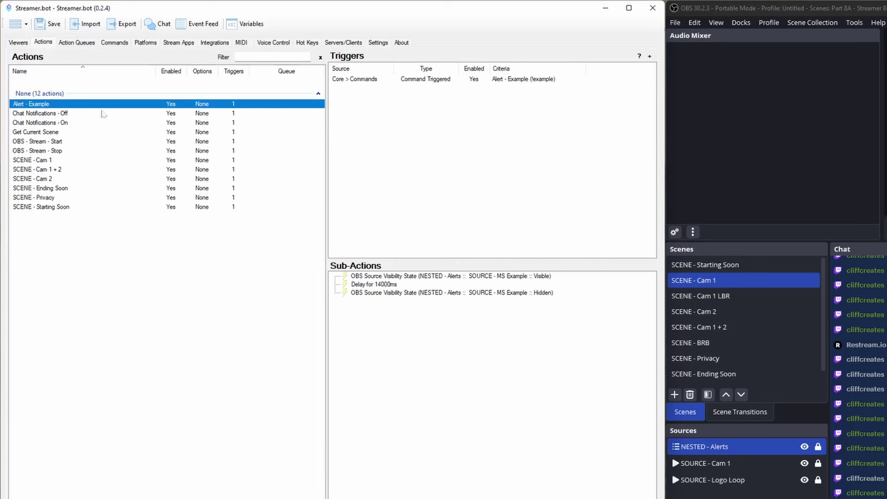
{"action": "right_click", "coordinate": [357, 96]}
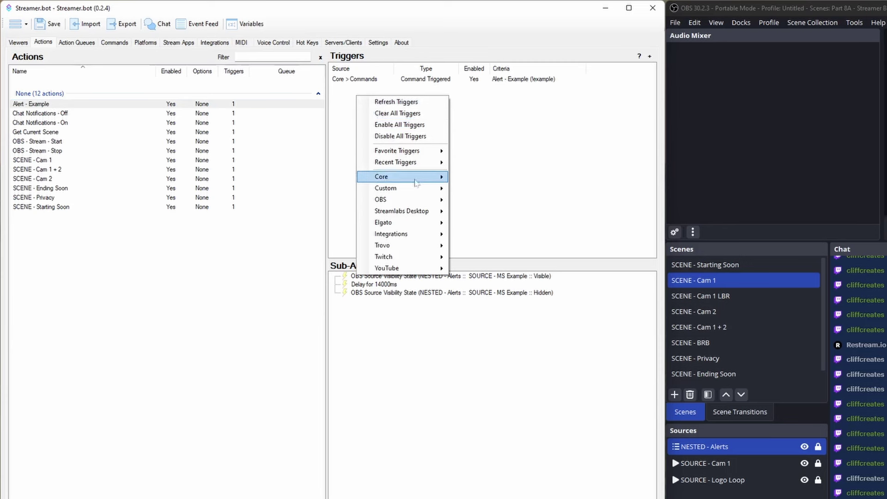
{"action": "mouse_move", "coordinate": [432, 255]}
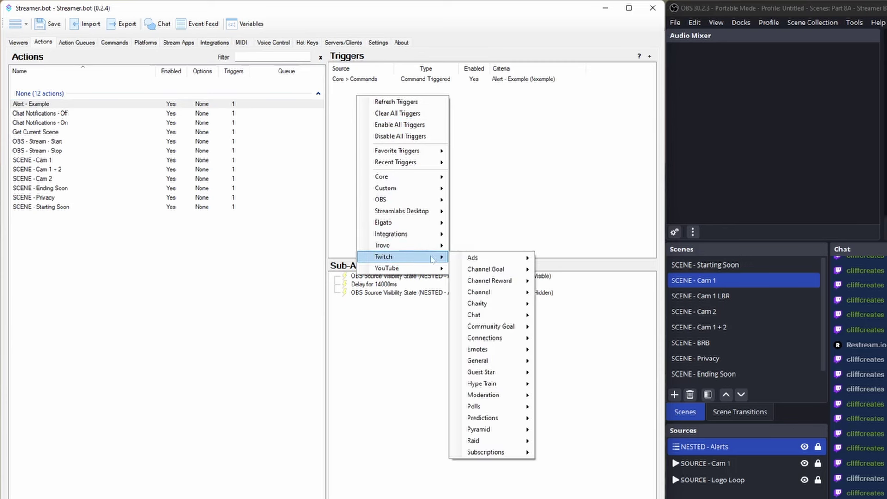
{"action": "mouse_move", "coordinate": [523, 287]}
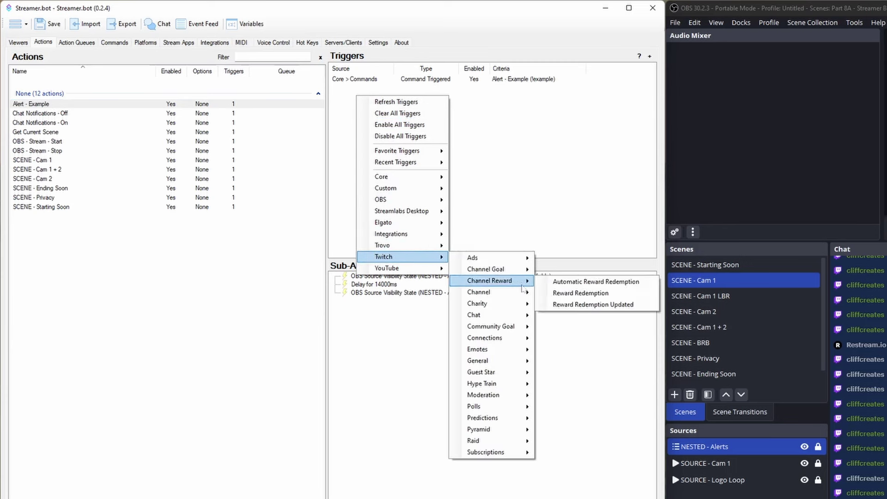
{"action": "left_click", "coordinate": [582, 294]}
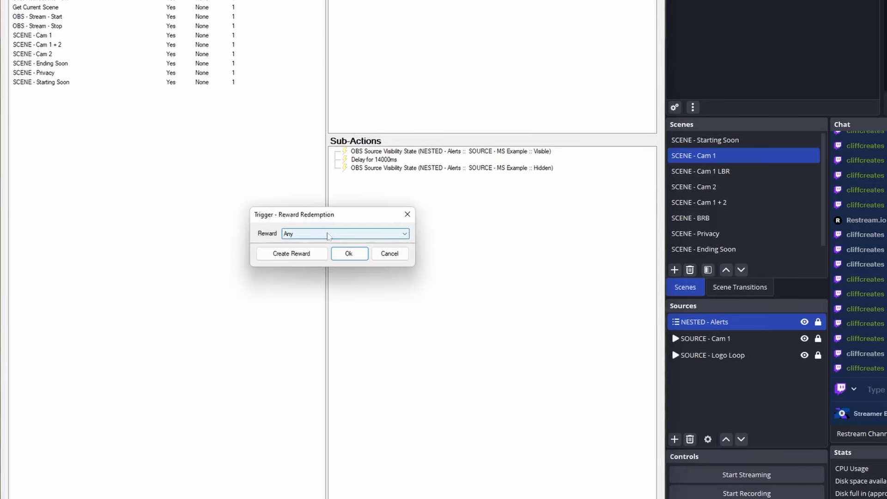
{"action": "left_click", "coordinate": [328, 236]}
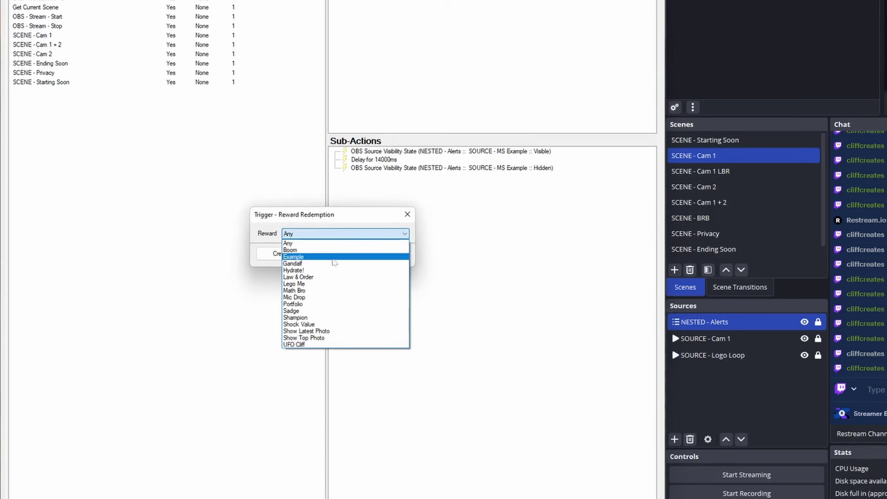
{"action": "left_click", "coordinate": [357, 256]}
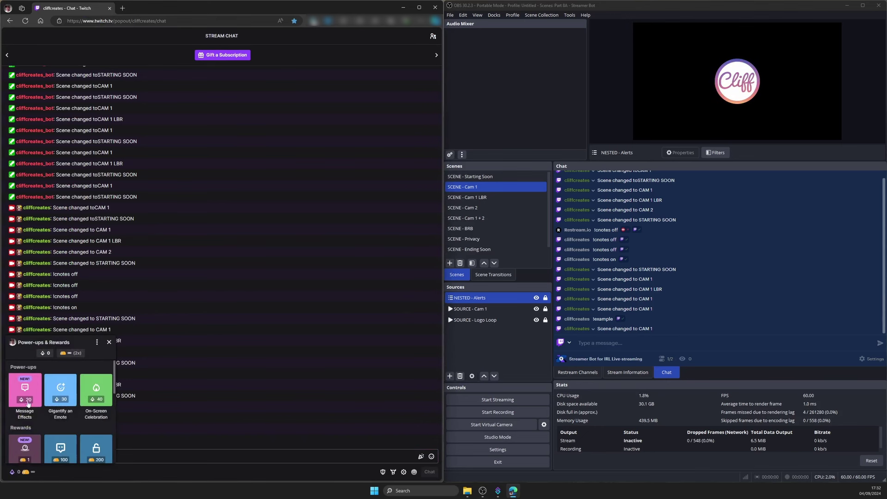
Redeem the Example reward in the Twitch chat to test the alert.
{"action": "scroll", "coordinate": [72, 392], "scroll_direction": "down", "scroll_amount": 2}
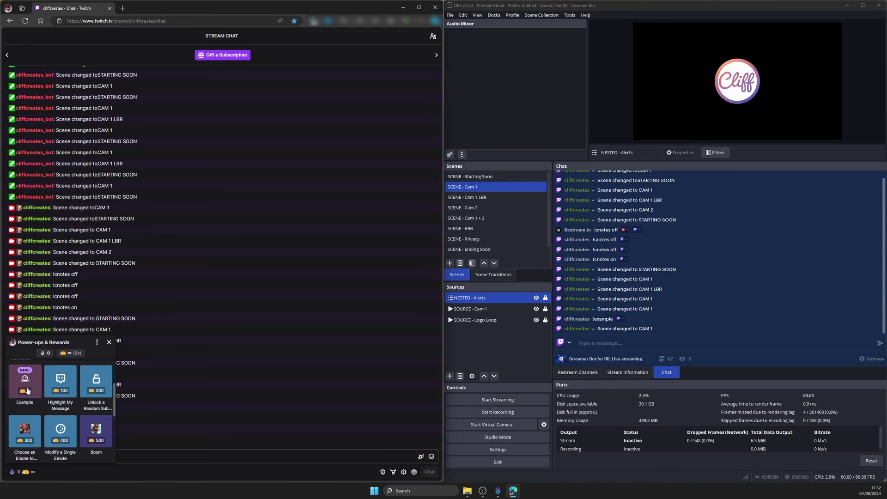
{"action": "left_click", "coordinate": [26, 390]}
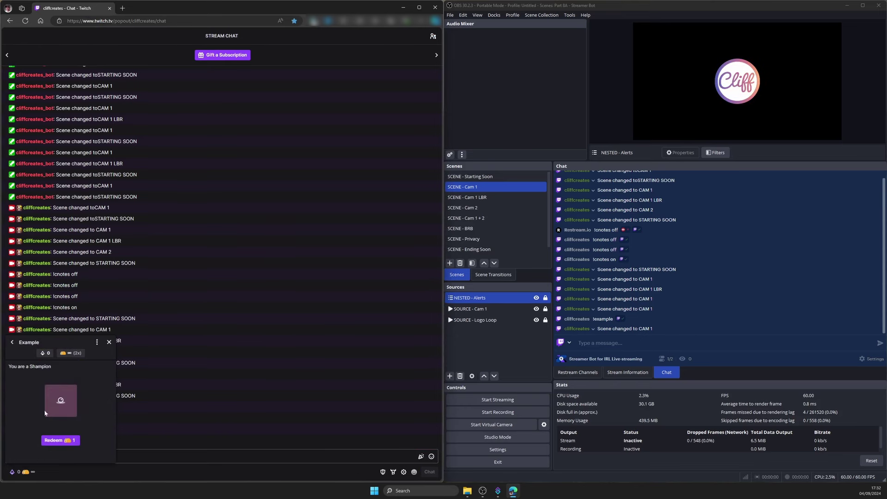
{"action": "left_click", "coordinate": [61, 440]}
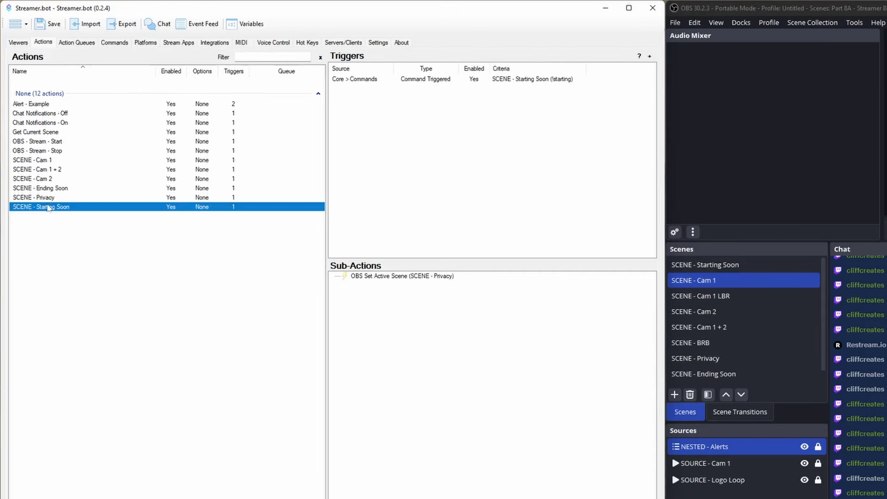
Duplicate the SCENE - Starting Soon action in Streamer.bot as SCENE - Starting Soon - Countdown and trigger it with a new !startcd command.
{"action": "right_click", "coordinate": [48, 207]}
{"action": "left_click", "coordinate": [82, 245]}
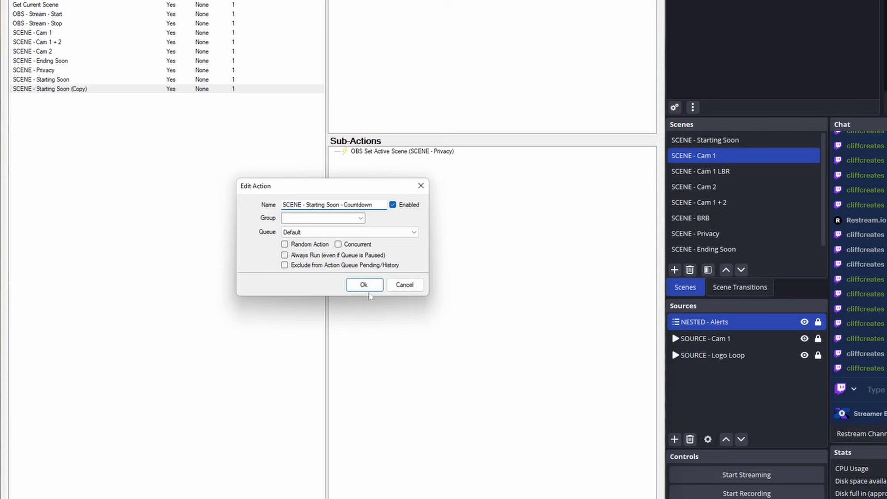
{"action": "left_click", "coordinate": [364, 285]}
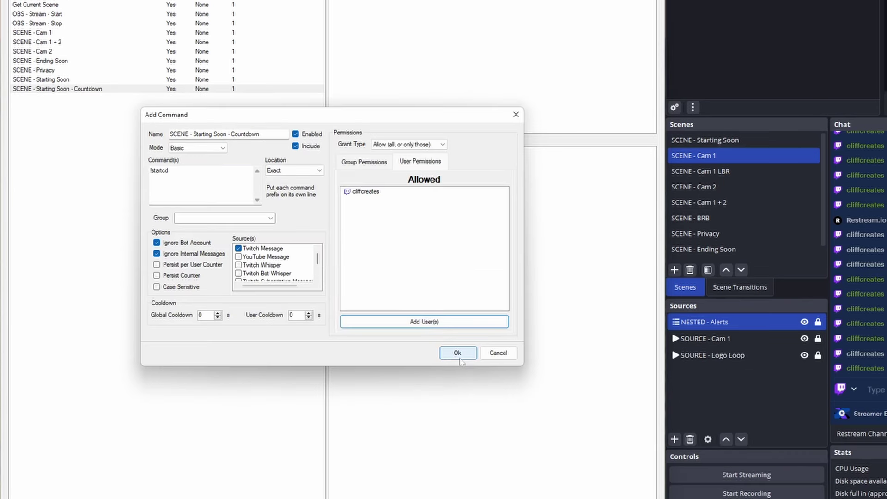
{"action": "left_click", "coordinate": [457, 354]}
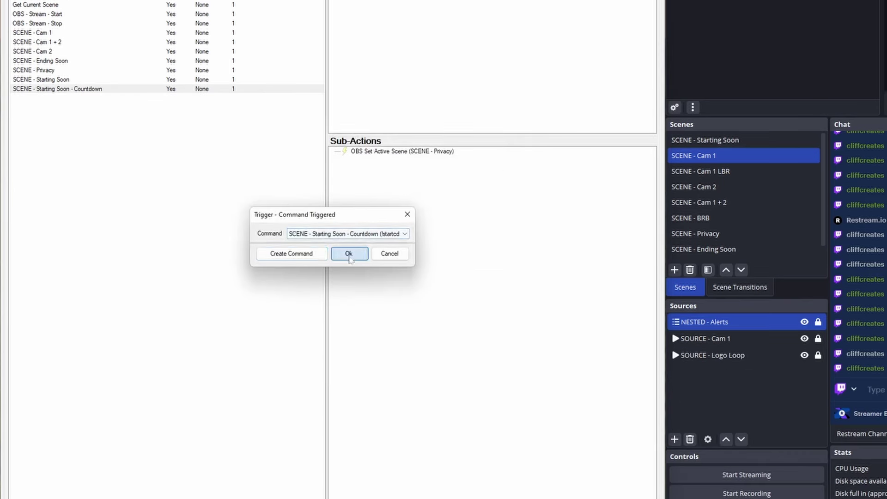
{"action": "left_click", "coordinate": [349, 253]}
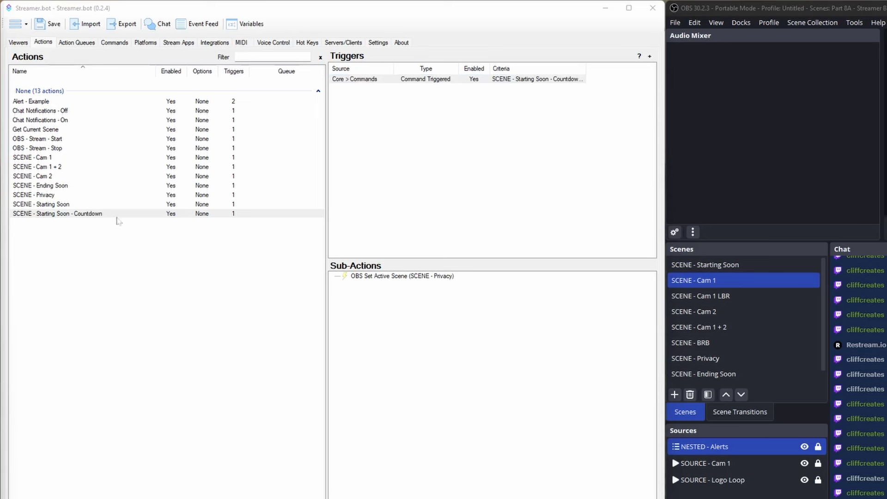
Add a 15000 ms delay sub-action to the OBS - Stream - Start action.
{"action": "left_click", "coordinate": [93, 138]}
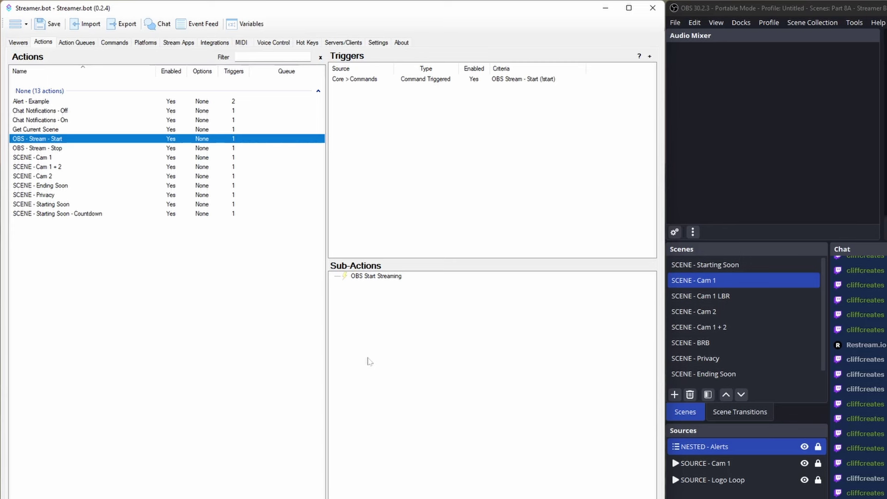
{"action": "right_click", "coordinate": [368, 294]}
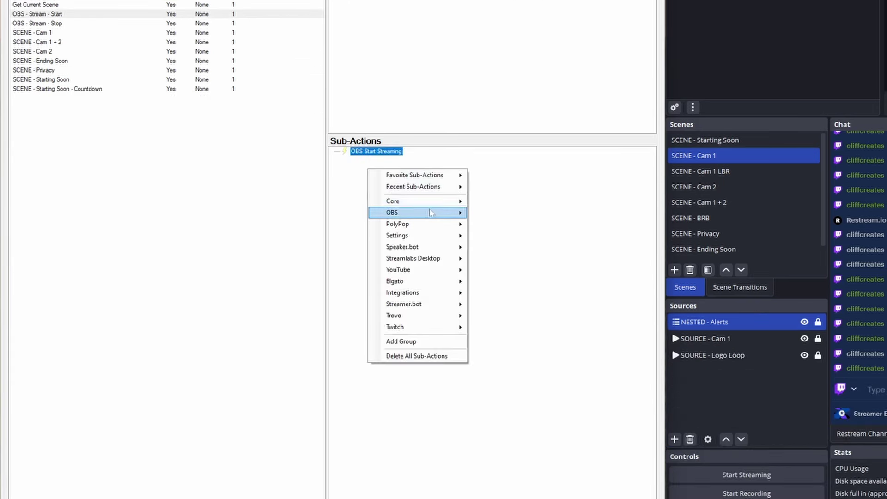
{"action": "mouse_move", "coordinate": [433, 189]}
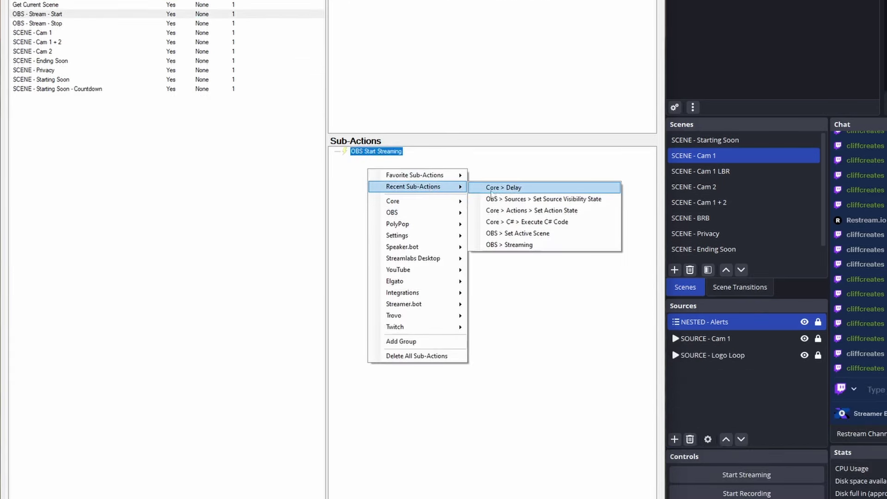
{"action": "left_click", "coordinate": [514, 187]}
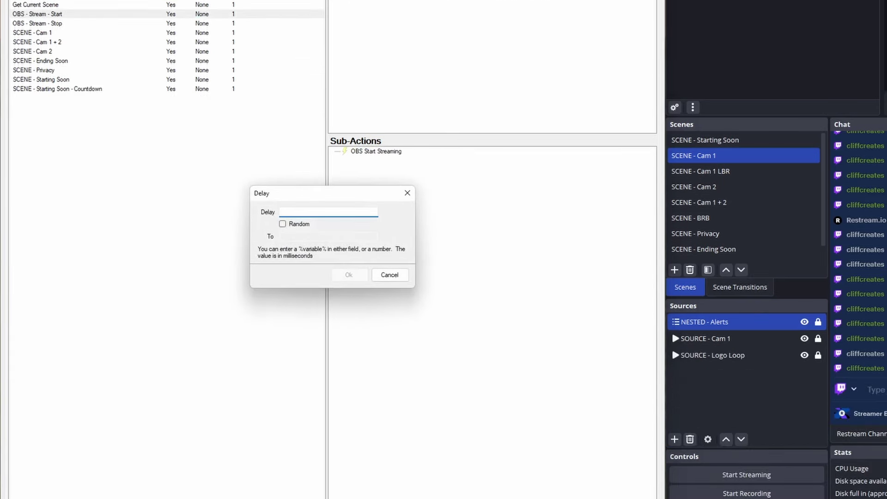
{"action": "type", "text": "15000"}
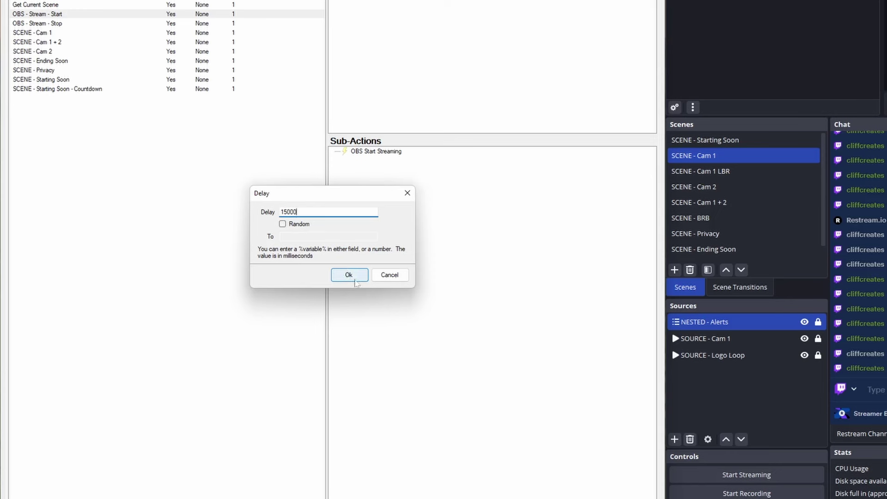
{"action": "left_click", "coordinate": [355, 278]}
Add a Run Action sub-action to OBS - Stream - Start that immediately runs SCENE - Starting Soon - Countdown.
{"action": "right_click", "coordinate": [373, 186]}
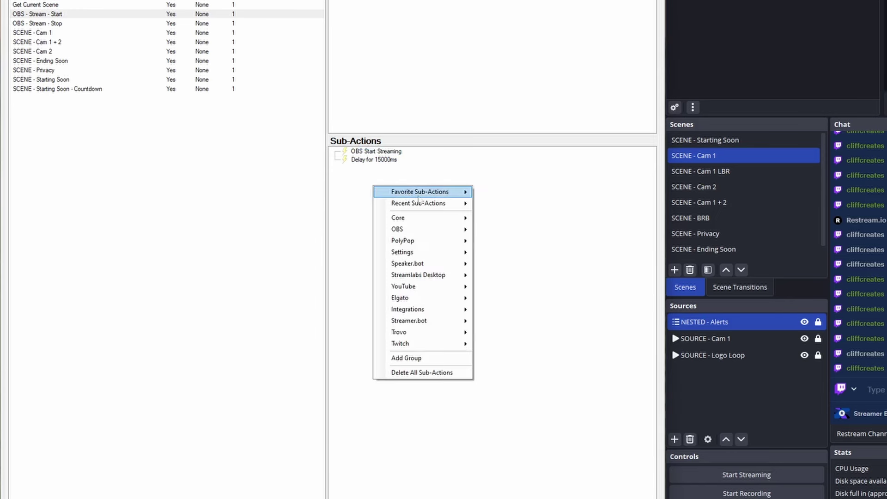
{"action": "mouse_move", "coordinate": [434, 219]}
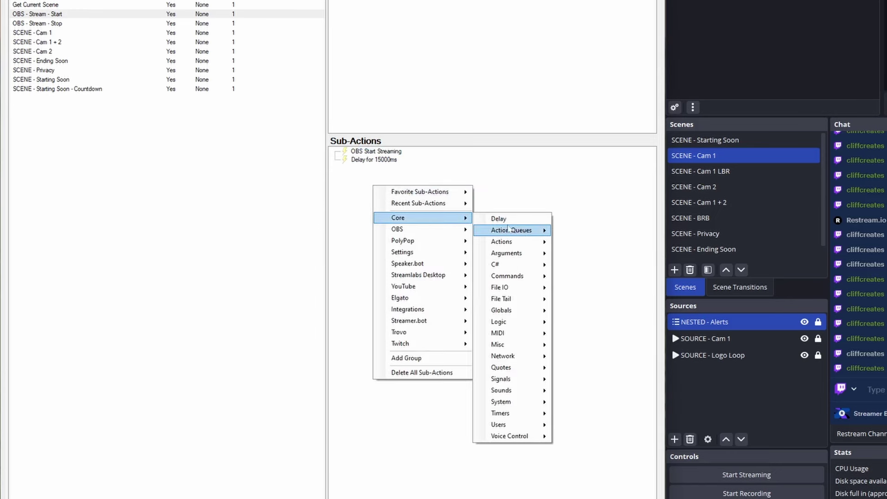
{"action": "mouse_move", "coordinate": [517, 242]}
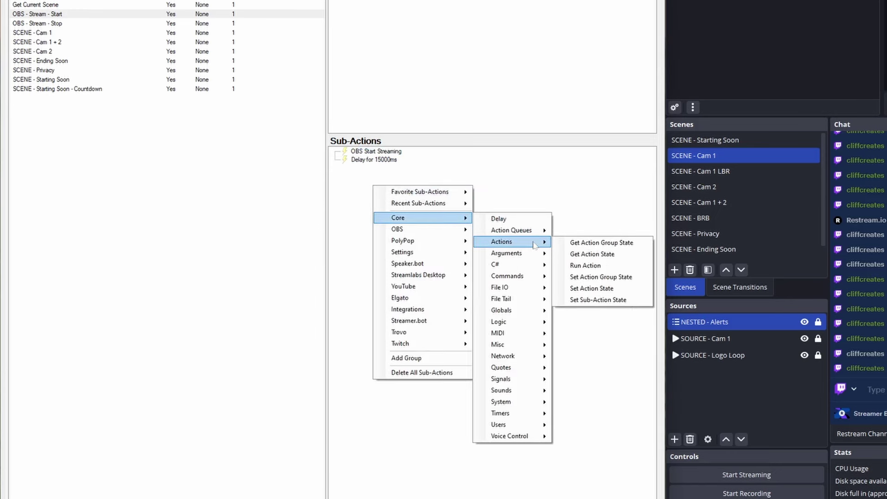
{"action": "left_click", "coordinate": [589, 265]}
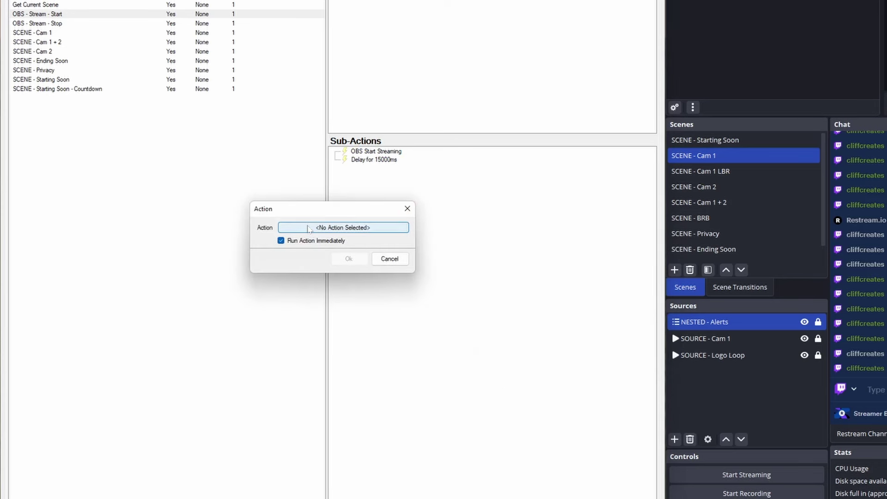
{"action": "left_click", "coordinate": [317, 228]}
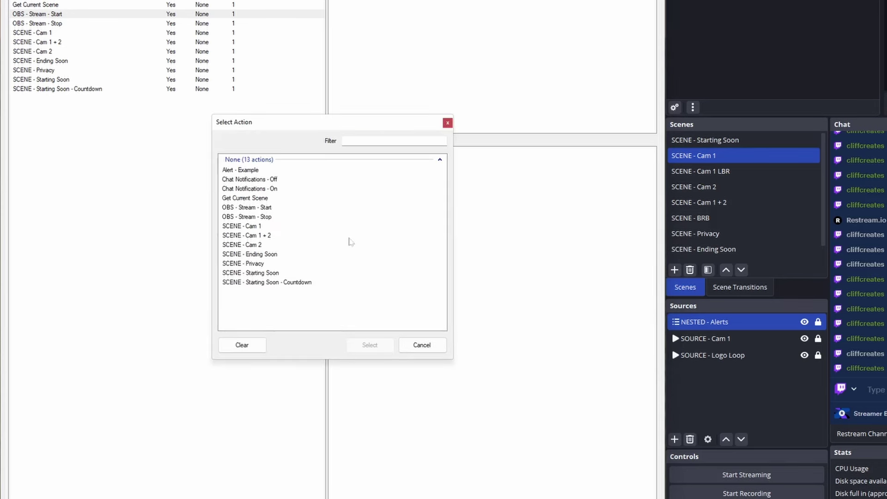
{"action": "left_click", "coordinate": [280, 284]}
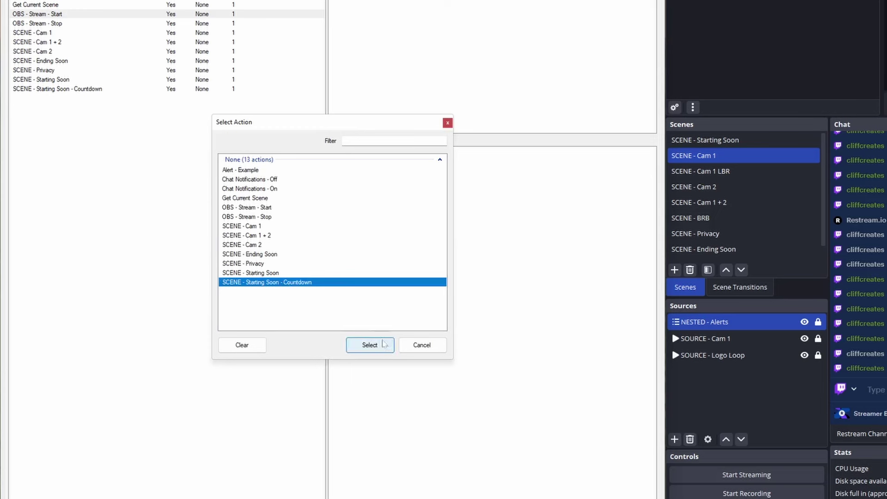
{"action": "left_click", "coordinate": [376, 345]}
{"action": "left_click", "coordinate": [348, 260]}
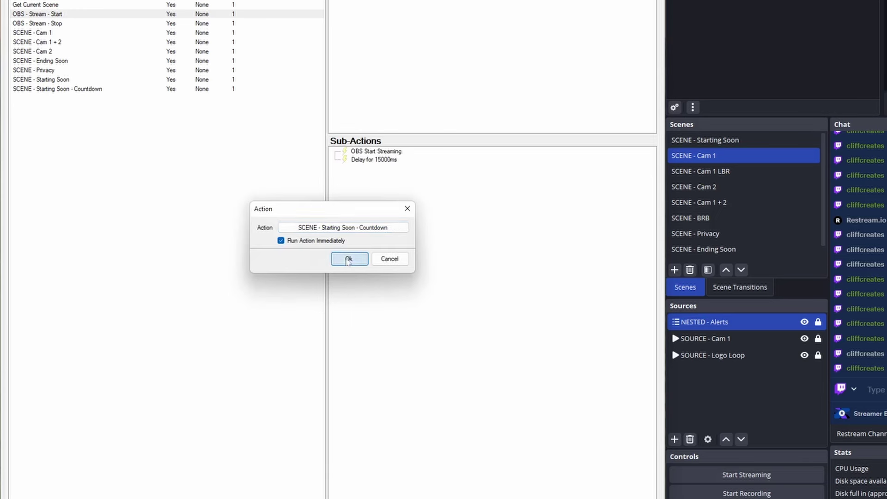
{"action": "left_click", "coordinate": [367, 170]}
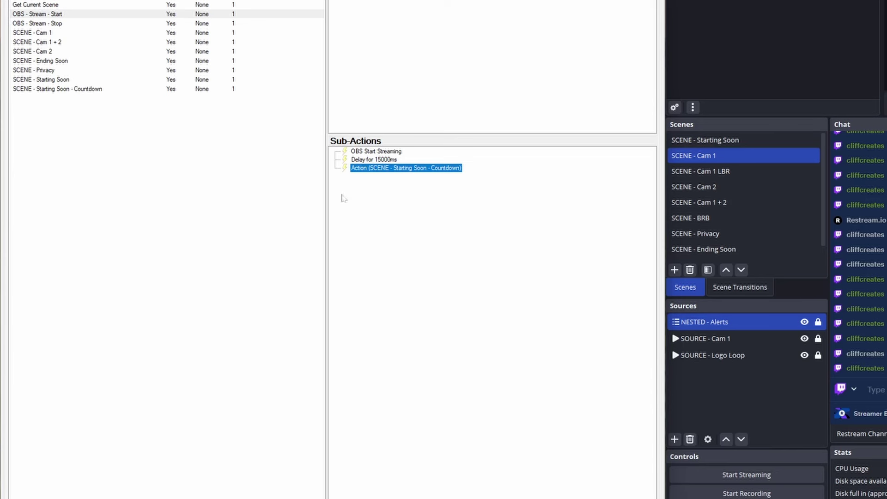
Delete the 15000 ms delay sub-action from OBS - Stream - Start and turn off the deletion confirmation for the future.
{"action": "left_click", "coordinate": [374, 161]}
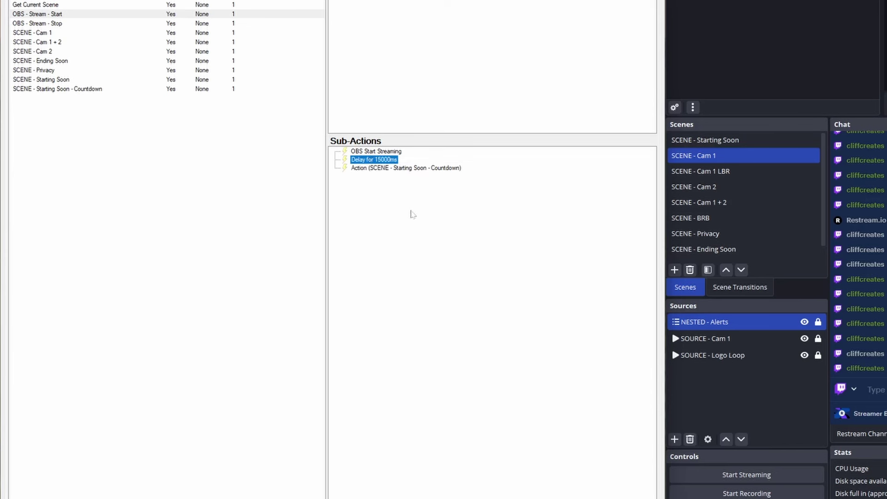
{"action": "key", "text": "Delete"}
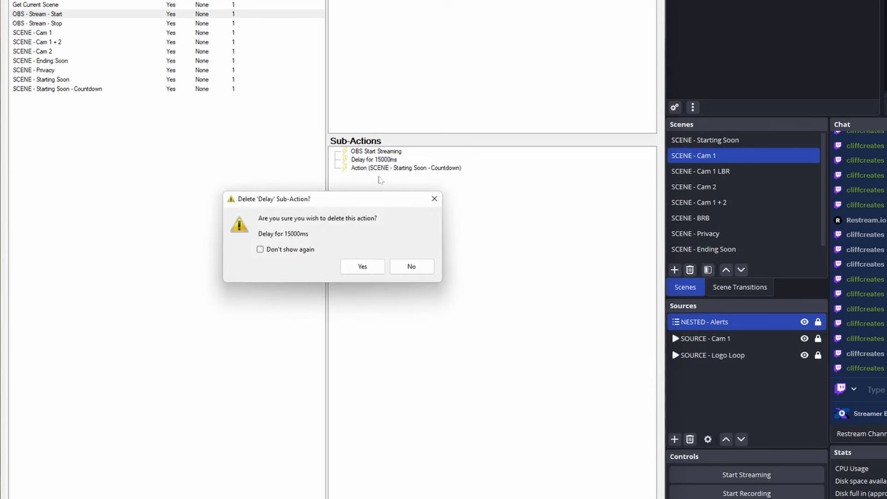
{"action": "left_click", "coordinate": [277, 251]}
{"action": "left_click", "coordinate": [362, 266]}
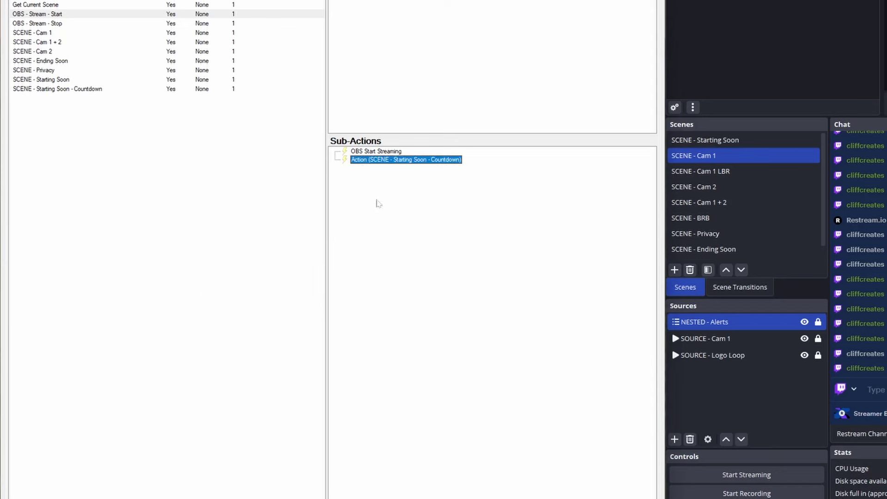
Change the active scene set by the SCENE - Starting Soon action to the OBS scene SCENE - Starting Soon.
{"action": "left_click", "coordinate": [383, 152]}
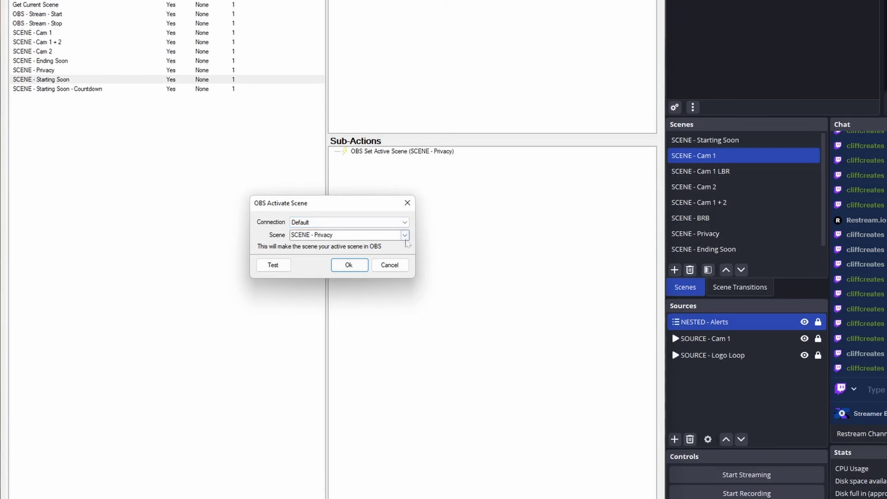
{"action": "left_click", "coordinate": [405, 235]}
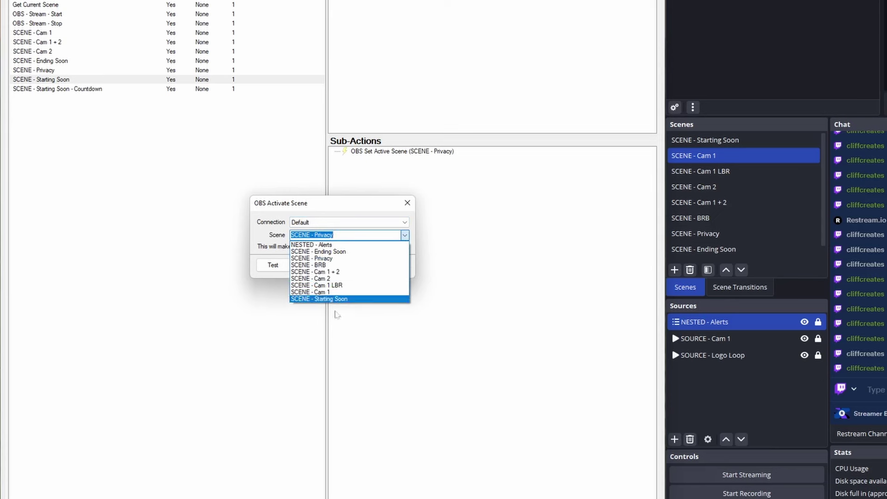
{"action": "left_click", "coordinate": [330, 299]}
{"action": "left_click", "coordinate": [347, 265]}
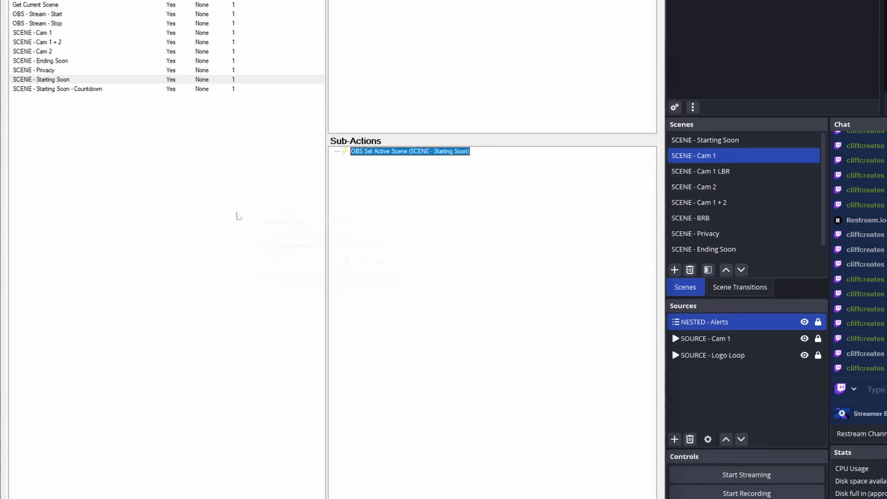
Change the active scene set by the SCENE - Ending Soon action to the OBS scene SCENE - Ending Soon.
{"action": "left_click", "coordinate": [46, 79]}
{"action": "key", "text": "Up"}
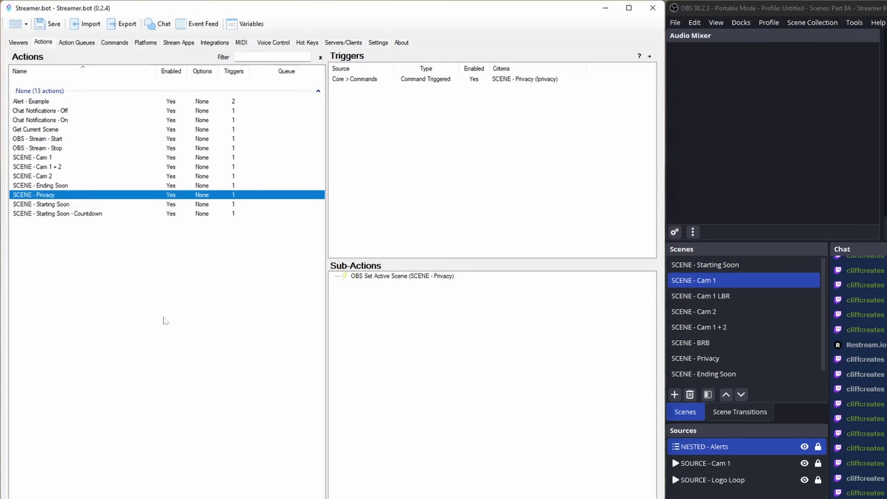
{"action": "key", "text": "Up"}
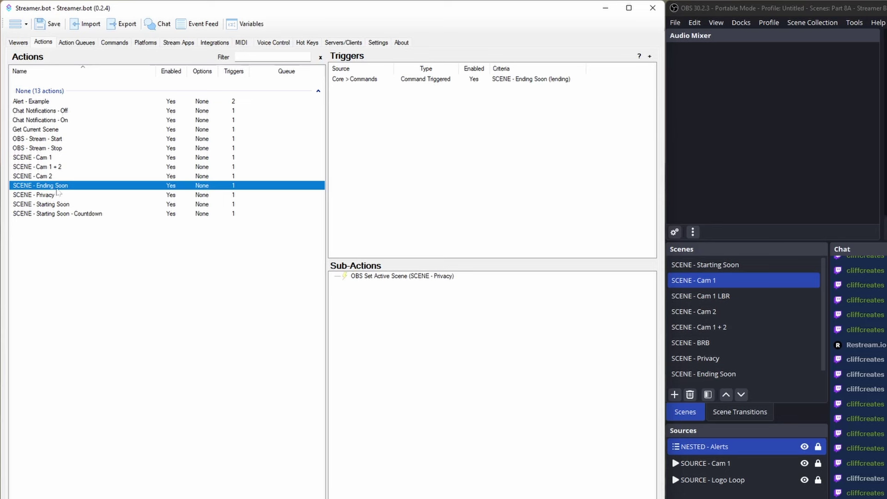
{"action": "double_click", "coordinate": [418, 276]}
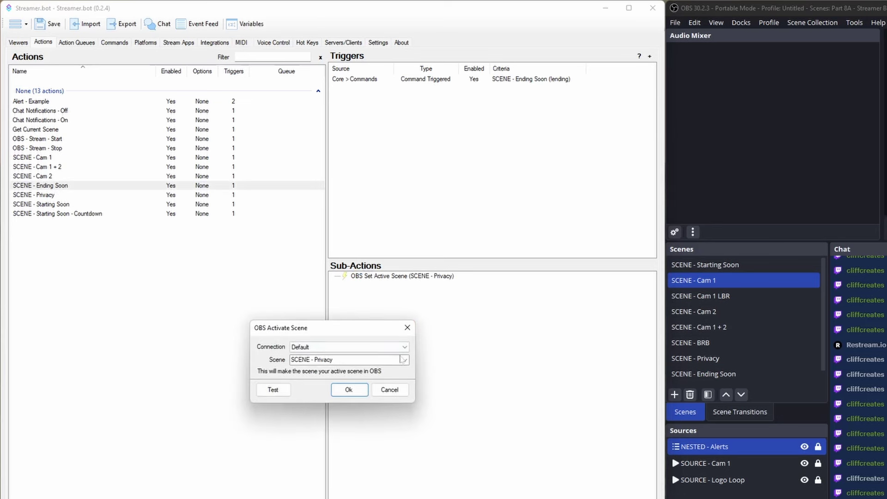
{"action": "left_click", "coordinate": [404, 359]}
{"action": "left_click", "coordinate": [344, 384]}
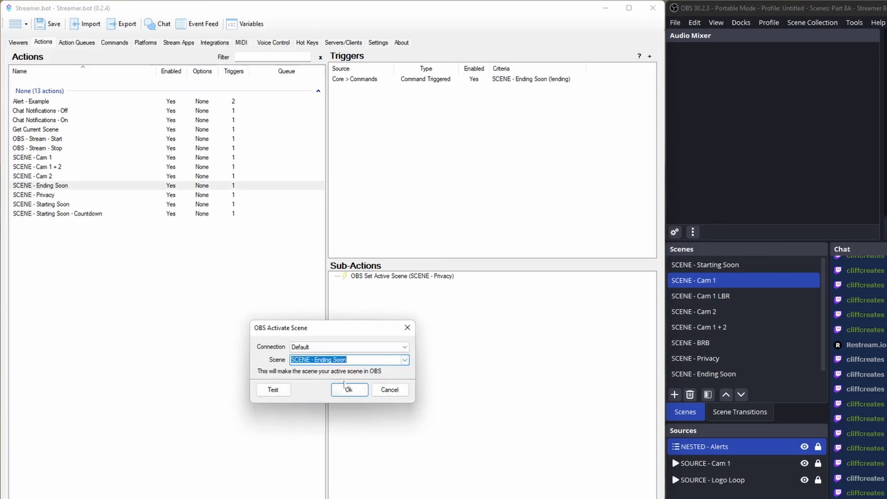
{"action": "left_click", "coordinate": [345, 386]}
Check the trigger and target scene of each scene-switching action from SCENE - Cam 1 through SCENE - Starting Soon.
{"action": "left_click", "coordinate": [47, 187]}
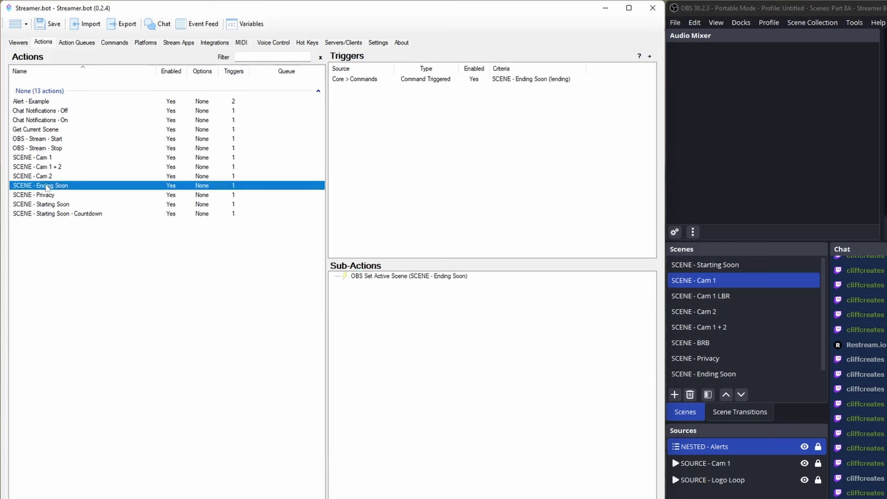
{"action": "key", "text": "Up"}
{"action": "key", "text": "Up"}
{"action": "key", "text": "Up"}
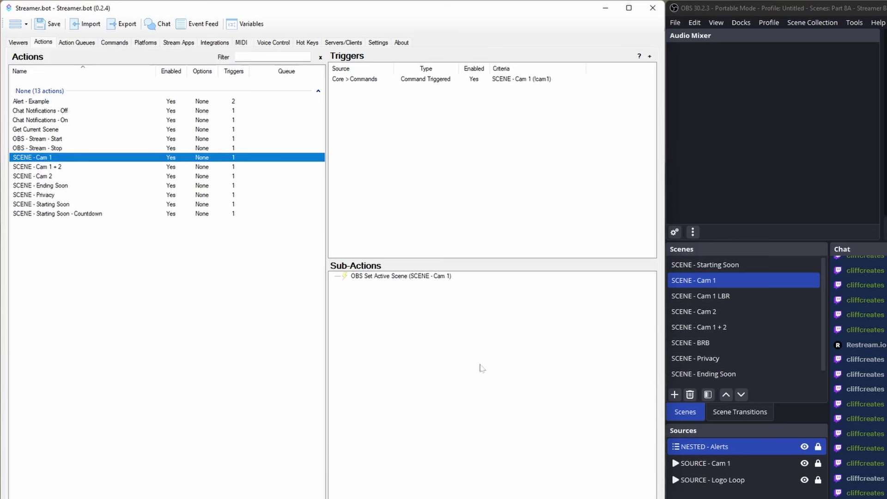
{"action": "key", "text": "Down"}
{"action": "key", "text": "Down"}
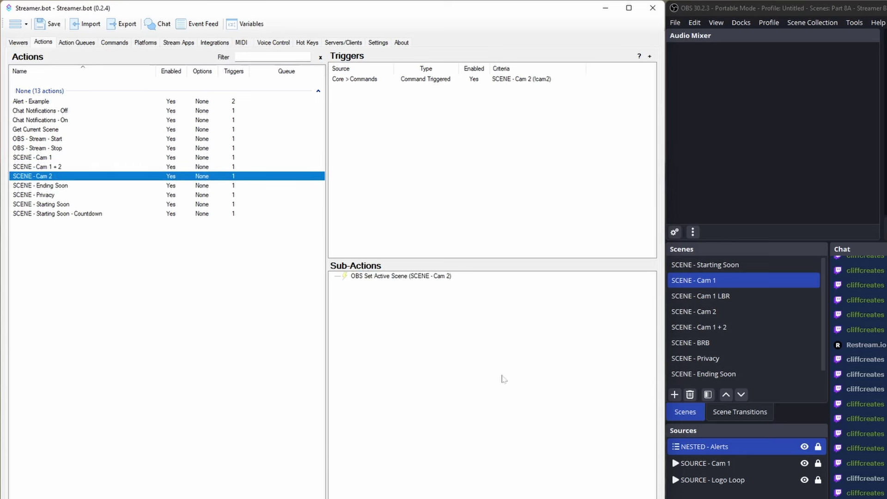
{"action": "key", "text": "Down"}
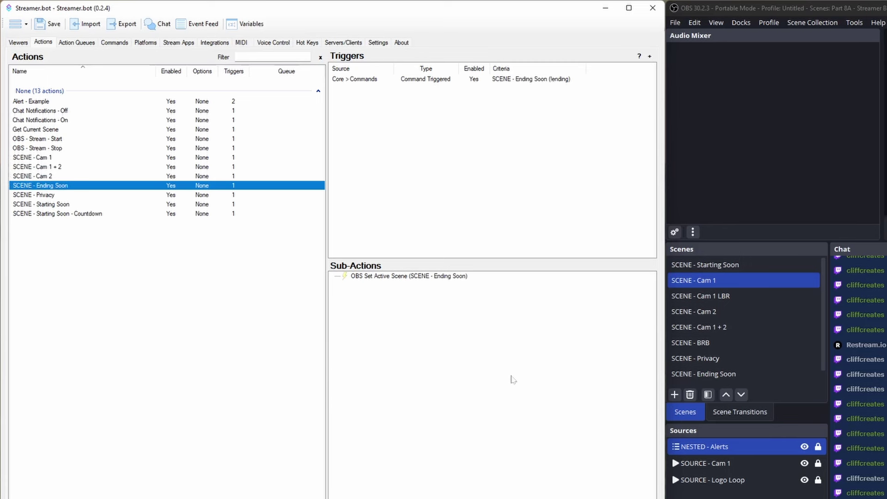
{"action": "key", "text": "Down"}
{"action": "key", "text": "Down"}
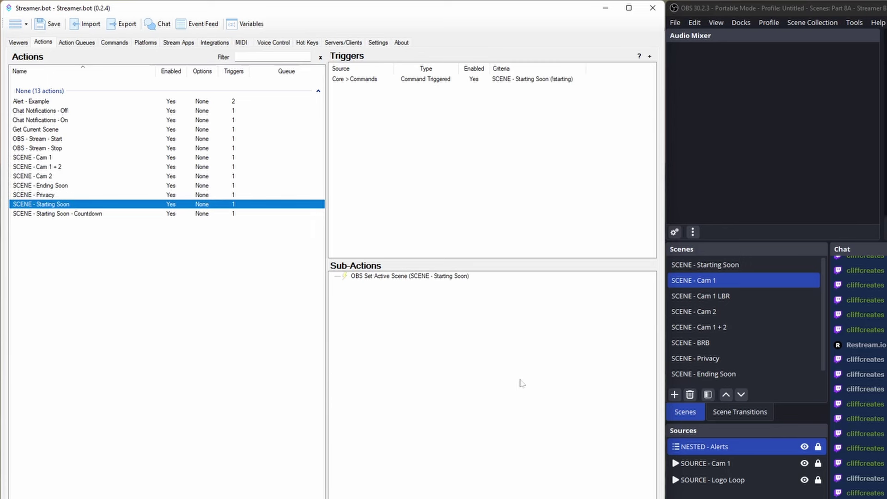
Delete the OBS Set Active Scene sub-action from the SCENE - Starting Soon - Countdown action.
{"action": "key", "text": "Down"}
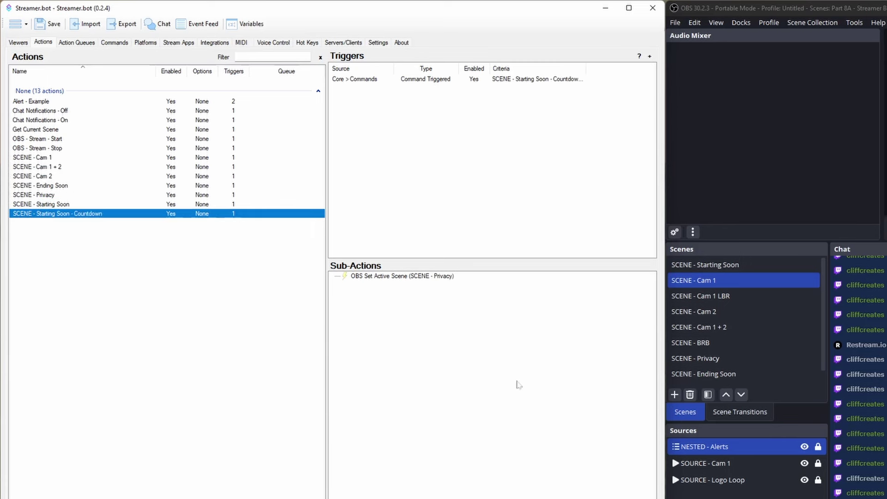
{"action": "left_click", "coordinate": [424, 278]}
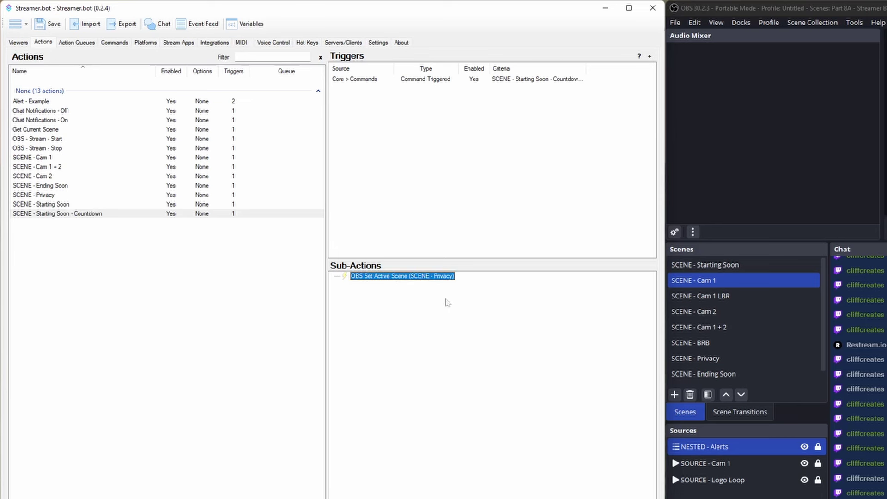
{"action": "key", "text": "Delete"}
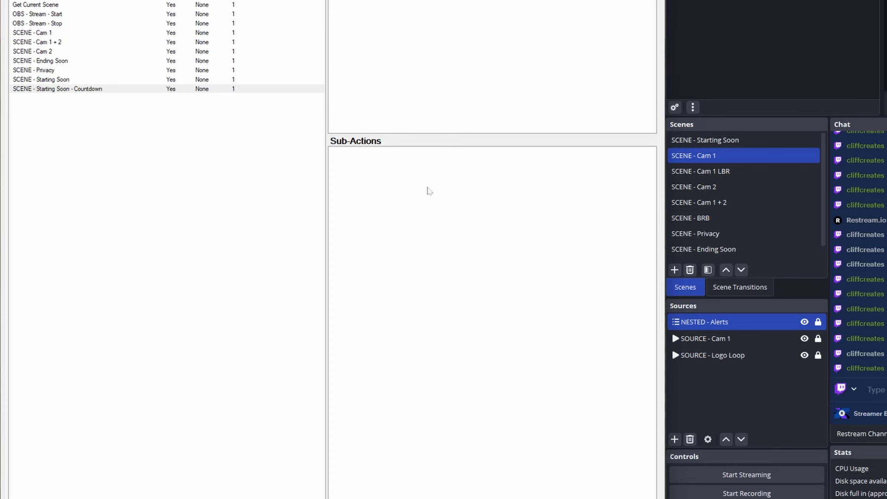
Add an OBS Set GDI Text sub-action showing 3 in SCENE - Starting Soon's SOURCE - Starting Soon - Text, followed by a 1000 ms delay.
{"action": "right_click", "coordinate": [364, 165]}
{"action": "mouse_move", "coordinate": [416, 207]}
{"action": "mouse_move", "coordinate": [506, 334]}
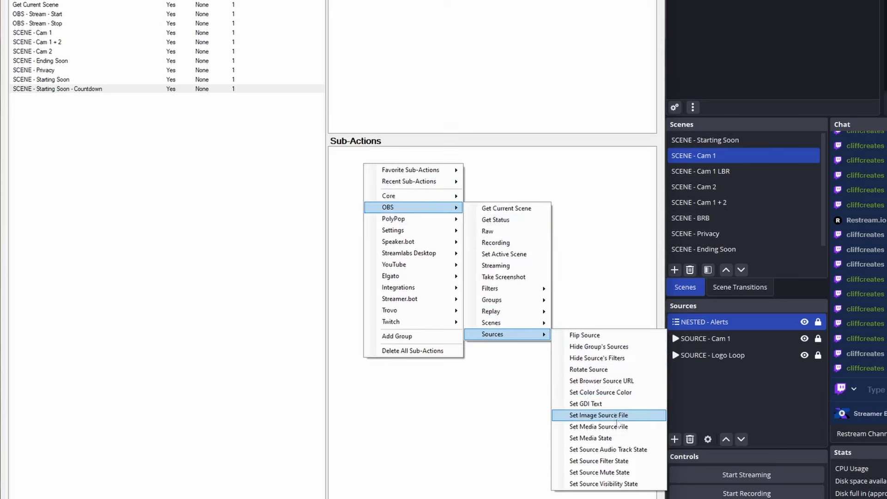
{"action": "left_click", "coordinate": [599, 404]}
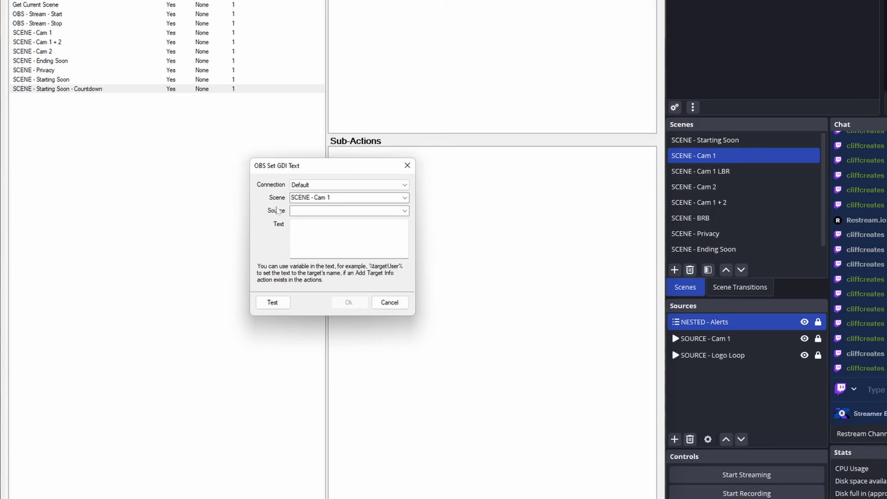
{"action": "left_click", "coordinate": [404, 199]}
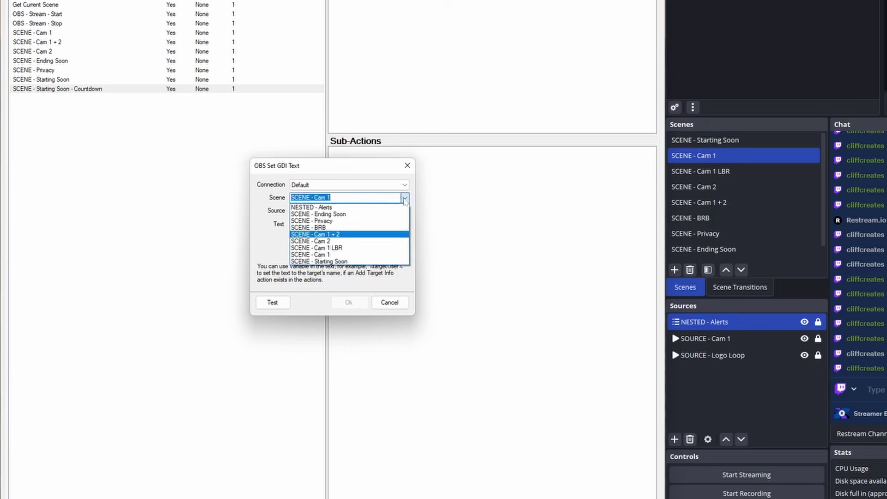
{"action": "left_click", "coordinate": [341, 262]}
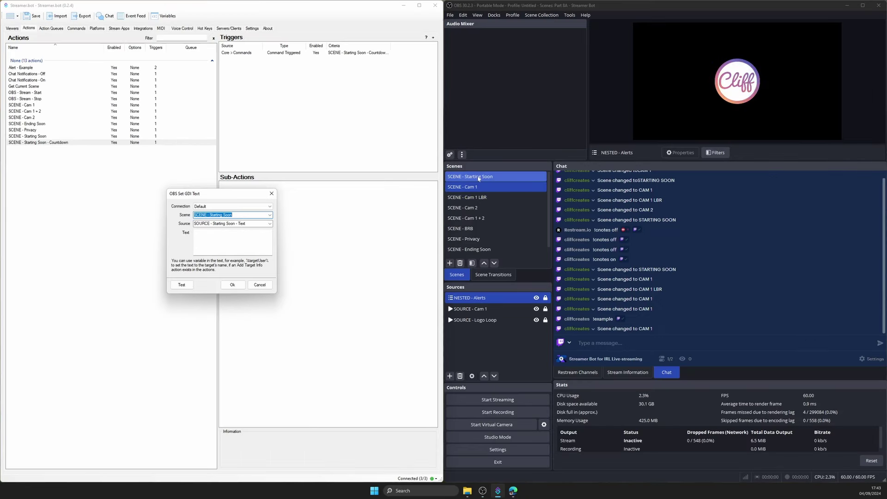
{"action": "left_click", "coordinate": [478, 177]}
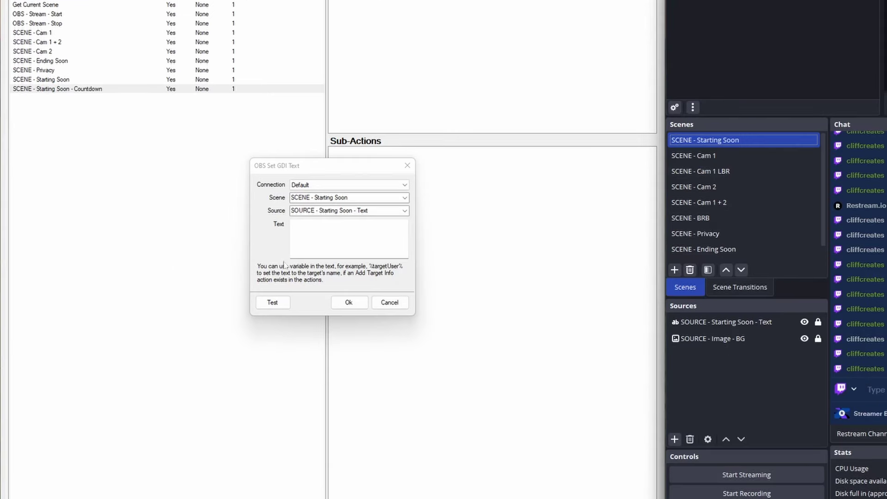
{"action": "left_click", "coordinate": [292, 225]}
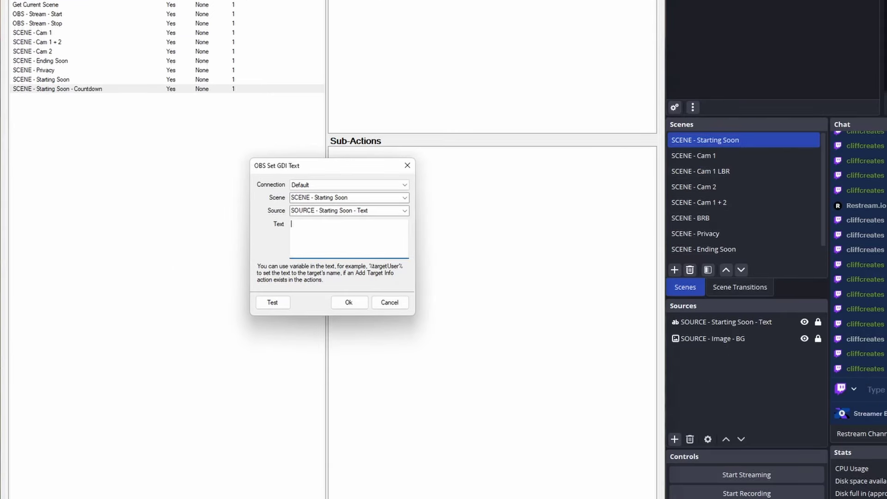
{"action": "left_click", "coordinate": [349, 302]}
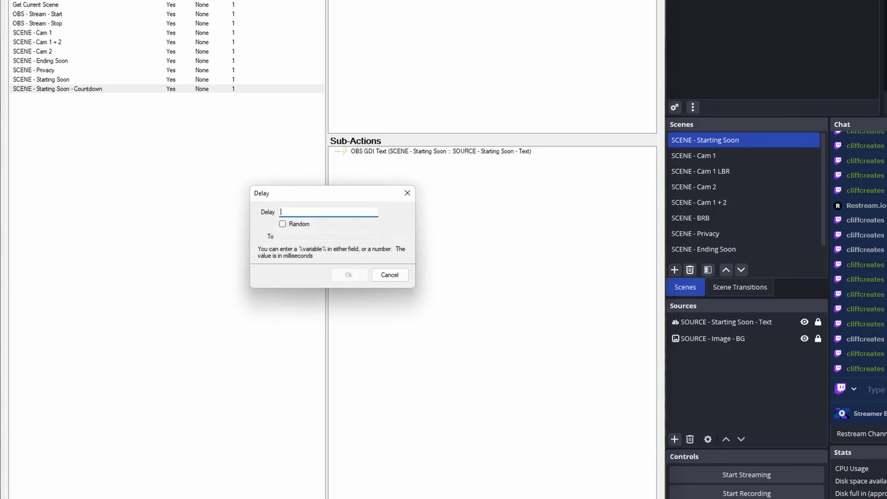
{"action": "type", "text": "1000"}
{"action": "left_click", "coordinate": [352, 276]}
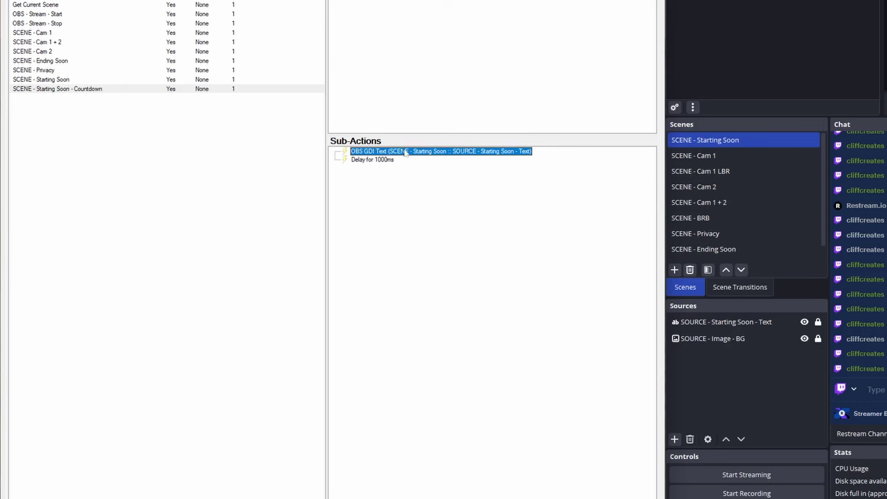
Duplicate the GDI text sub-action with its text set to 2, and duplicate the 1000 ms delay after it.
{"action": "right_click", "coordinate": [405, 152]}
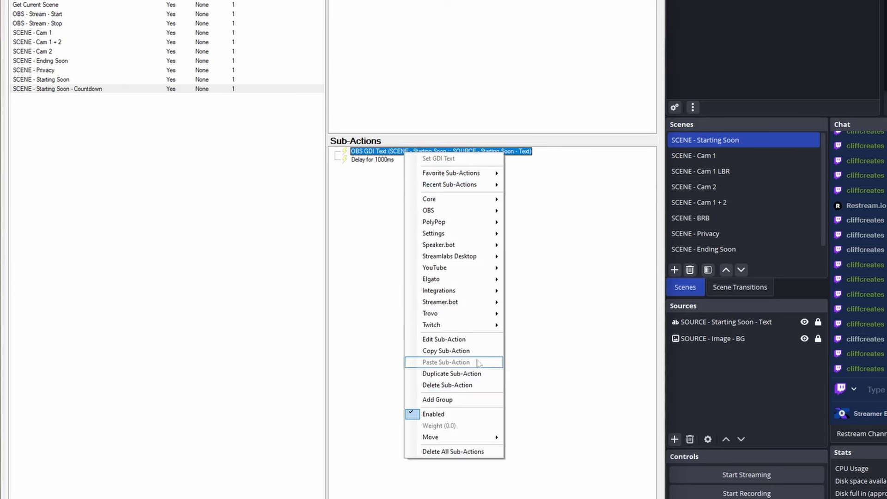
{"action": "left_click", "coordinate": [457, 374]}
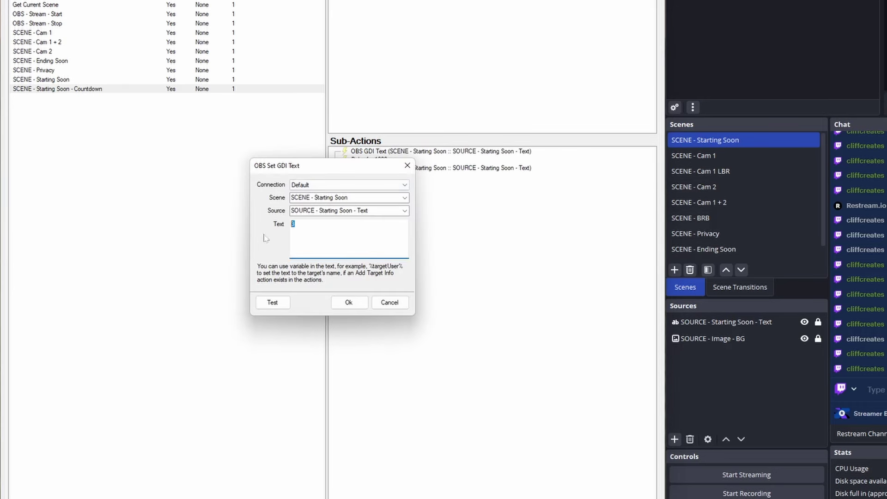
{"action": "left_click", "coordinate": [347, 302]}
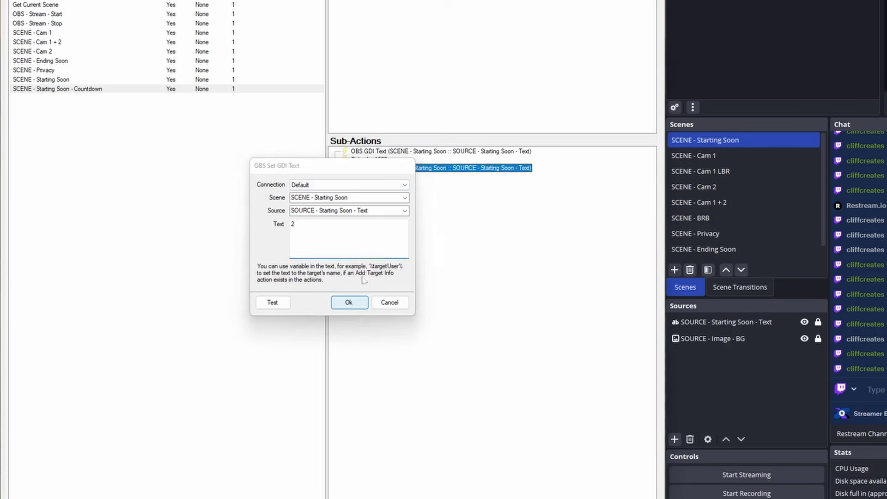
{"action": "right_click", "coordinate": [371, 162]}
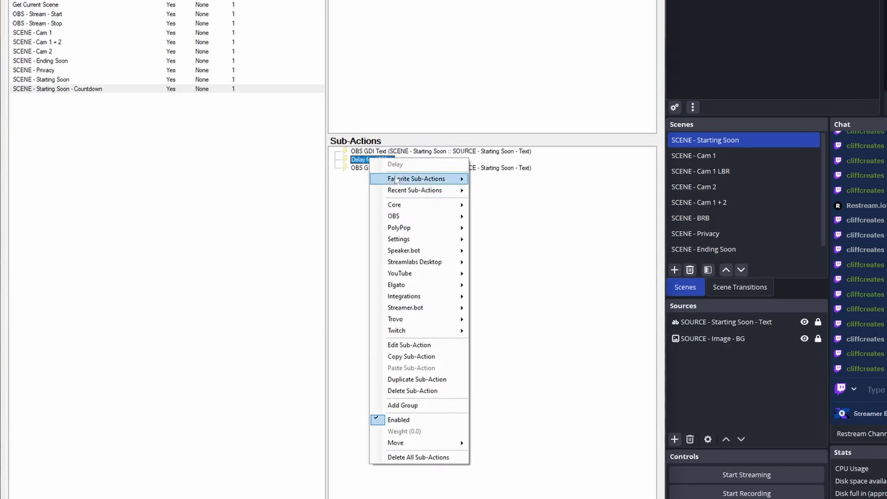
{"action": "left_click", "coordinate": [407, 377]}
Duplicate the second GDI text sub-action with its text set to 1, and add another duplicated 1000 ms delay.
{"action": "right_click", "coordinate": [377, 168]}
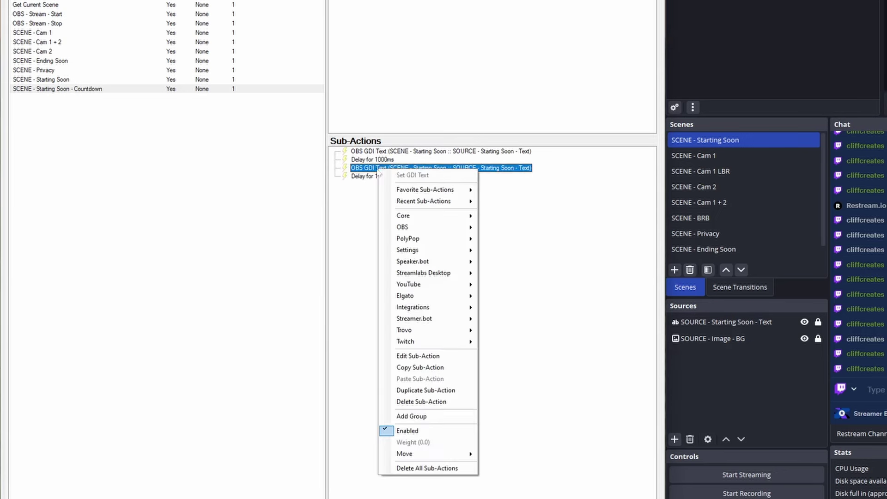
{"action": "left_click", "coordinate": [416, 402]}
{"action": "double_click", "coordinate": [402, 185]}
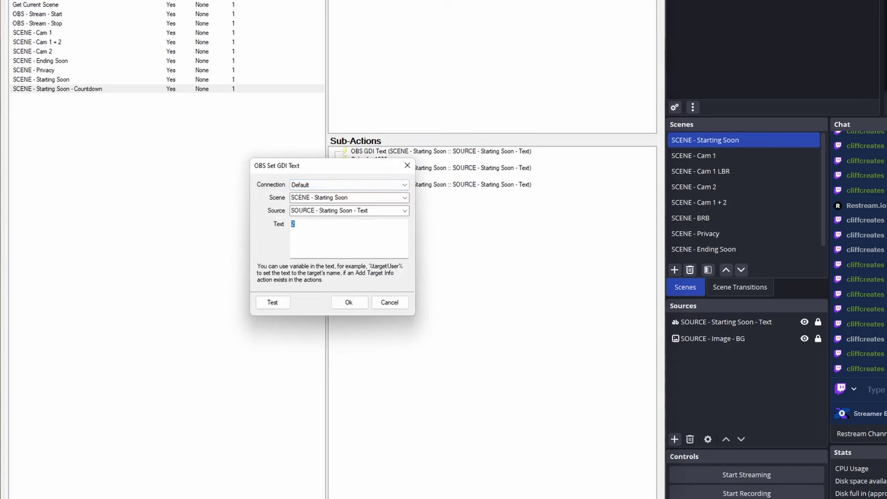
{"action": "left_click", "coordinate": [349, 303]}
{"action": "right_click", "coordinate": [372, 177]}
{"action": "left_click", "coordinate": [417, 399]}
Duplicate the third GDI text sub-action and set the copy's text to LETS GOOO.
{"action": "left_click", "coordinate": [430, 184]}
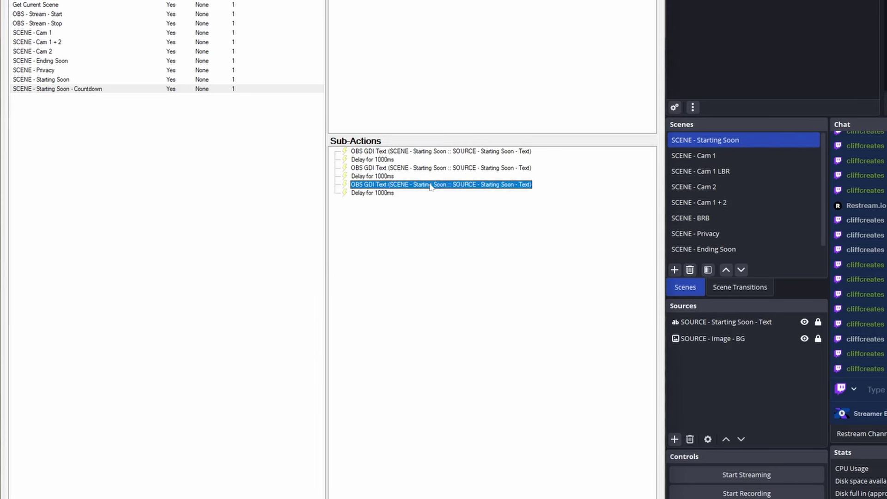
{"action": "right_click", "coordinate": [429, 184]}
{"action": "left_click", "coordinate": [456, 402]}
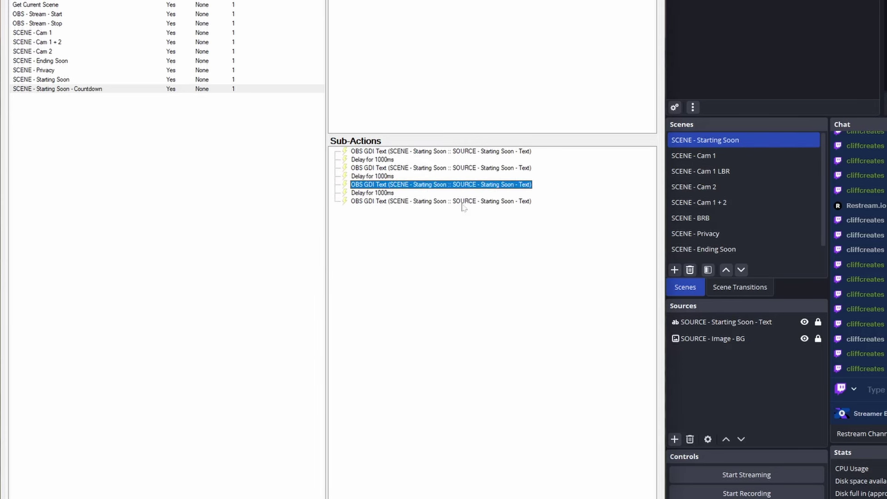
{"action": "left_click", "coordinate": [459, 202]}
{"action": "double_click", "coordinate": [460, 204]}
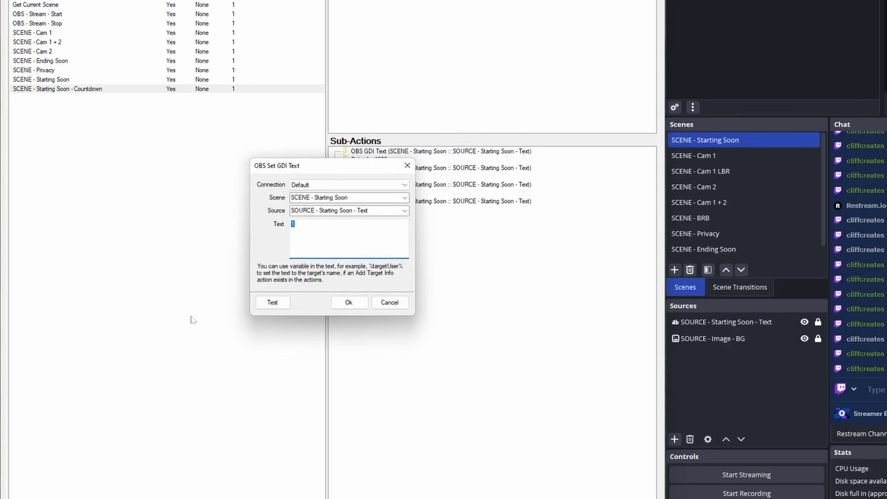
{"action": "type", "text": "LETS GOOO"}
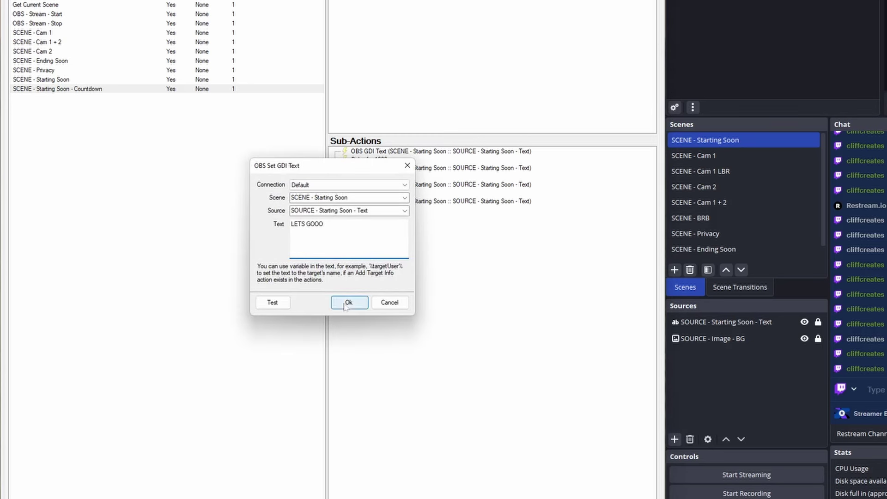
{"action": "left_click", "coordinate": [349, 302]}
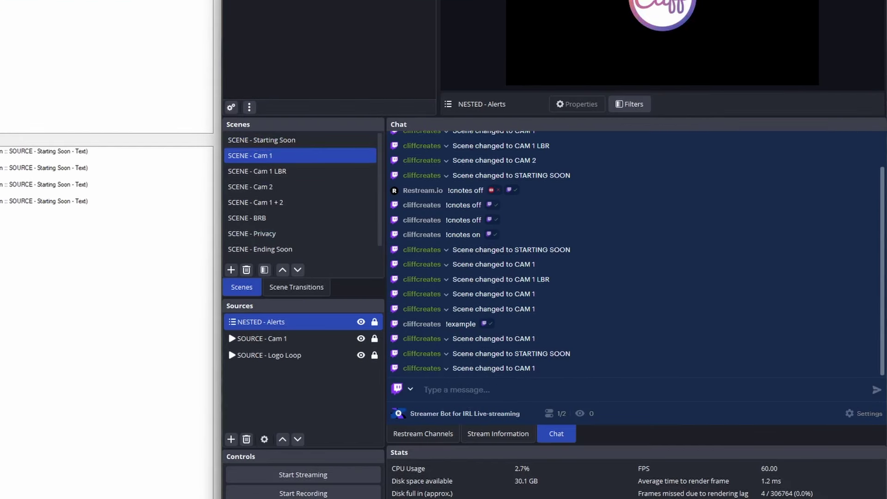
Test the countdown by sending the chat commands !starting and !startcd.
{"action": "type", "text": "!starting"}
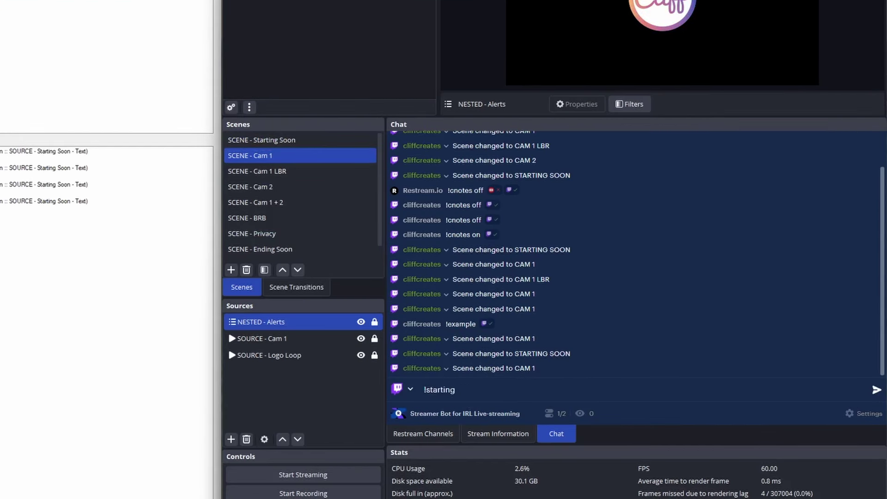
{"action": "key", "text": "Return"}
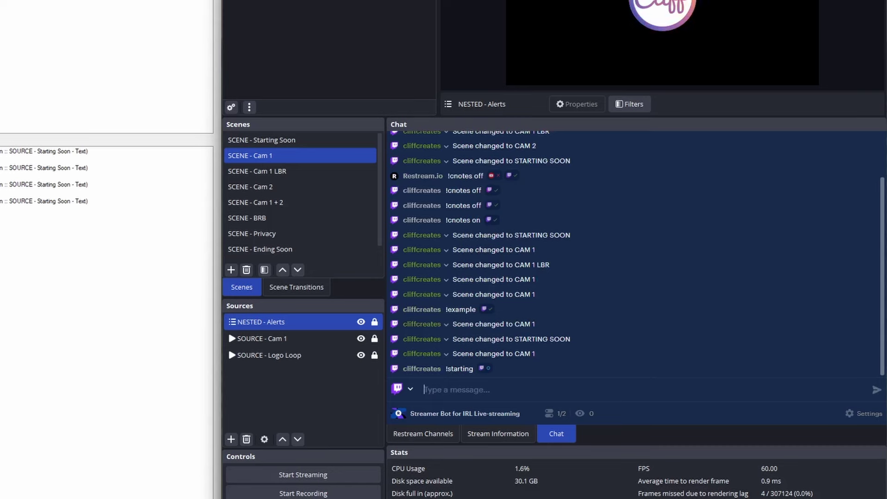
{"action": "type", "text": "!s"}
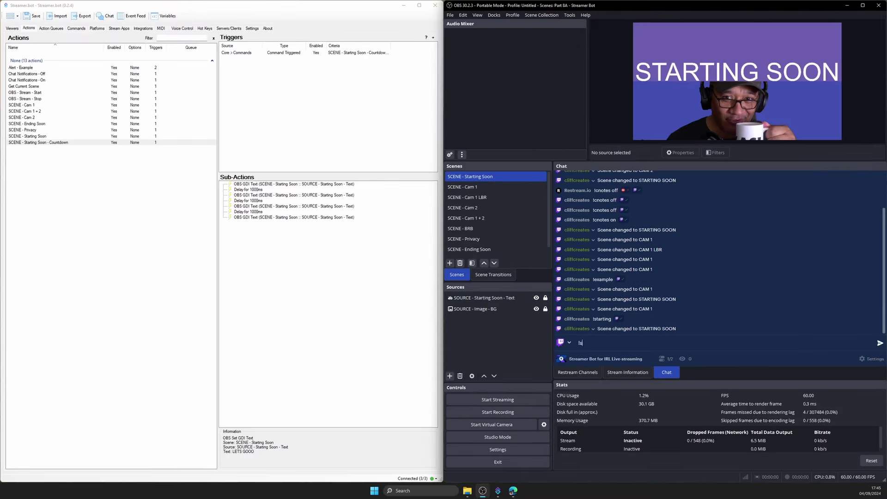
{"action": "type", "text": "tart"}
{"action": "type", "text": "cd"}
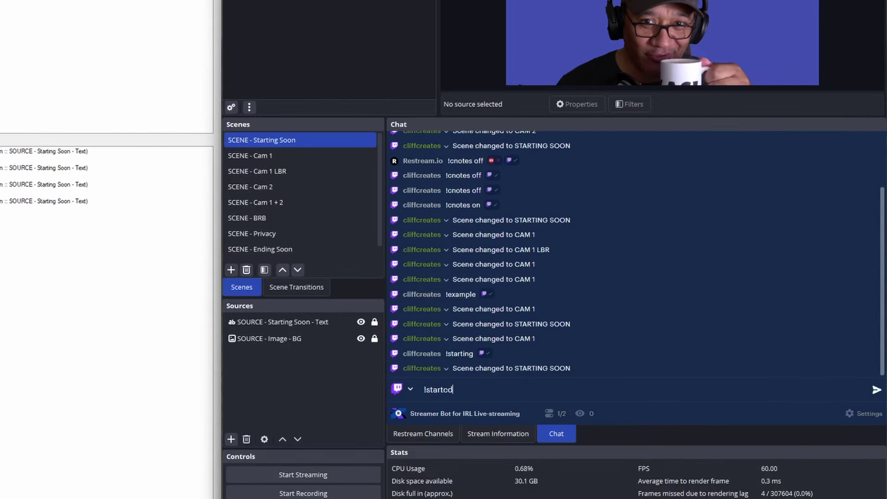
{"action": "key", "text": "Return"}
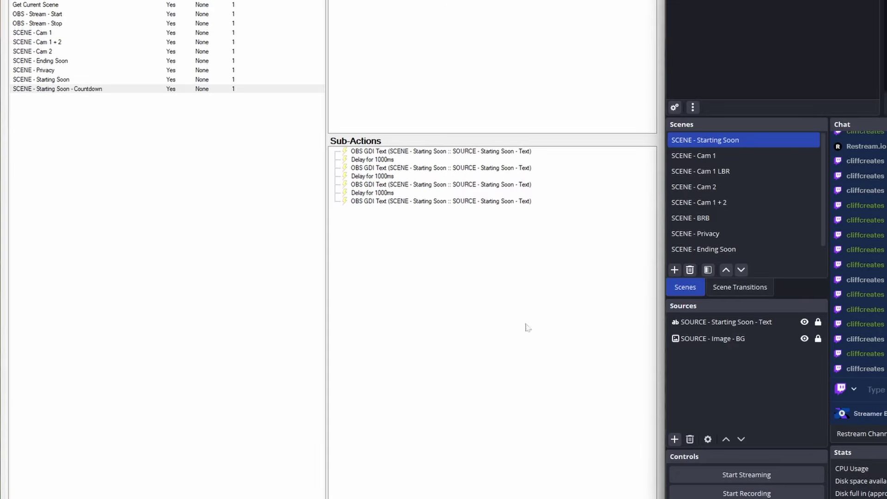
Add a duplicated delay after the LETS GOOO text sub-action and set it to 3000 ms.
{"action": "right_click", "coordinate": [372, 193]}
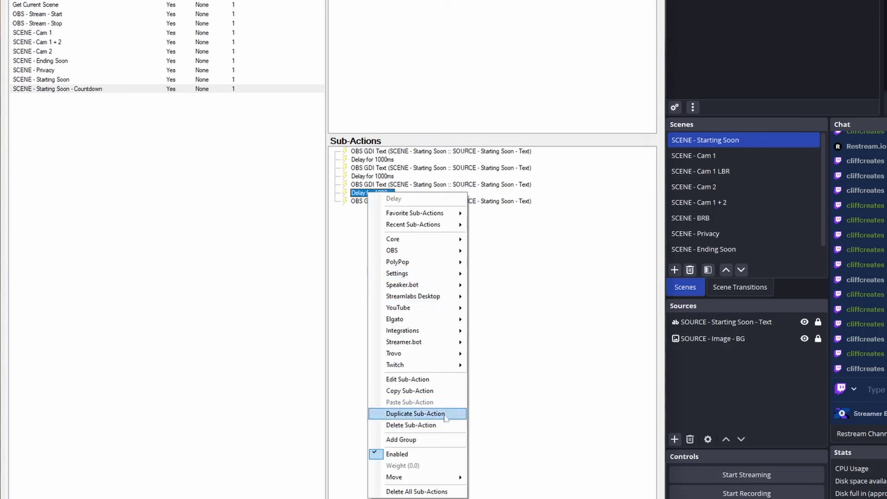
{"action": "key", "text": "Escape"}
{"action": "double_click", "coordinate": [372, 193]}
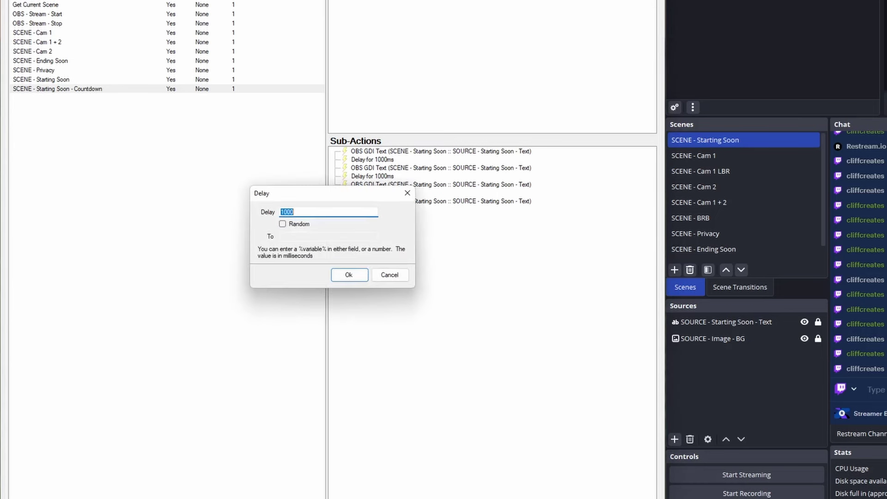
{"action": "type", "text": "3000"}
{"action": "key", "text": "Return"}
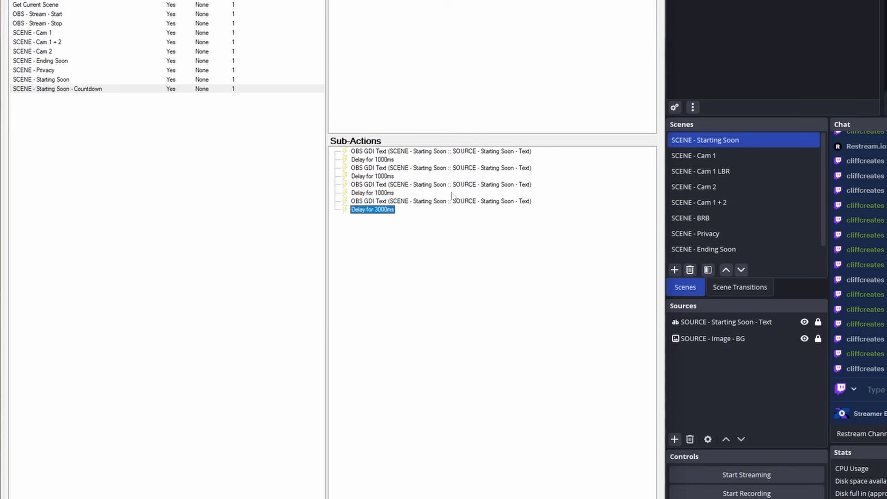
Add an OBS Set Active Scene sub-action for SCENE - Cam 1 at the end of the countdown action.
{"action": "left_click", "coordinate": [377, 232]}
{"action": "right_click", "coordinate": [369, 234]}
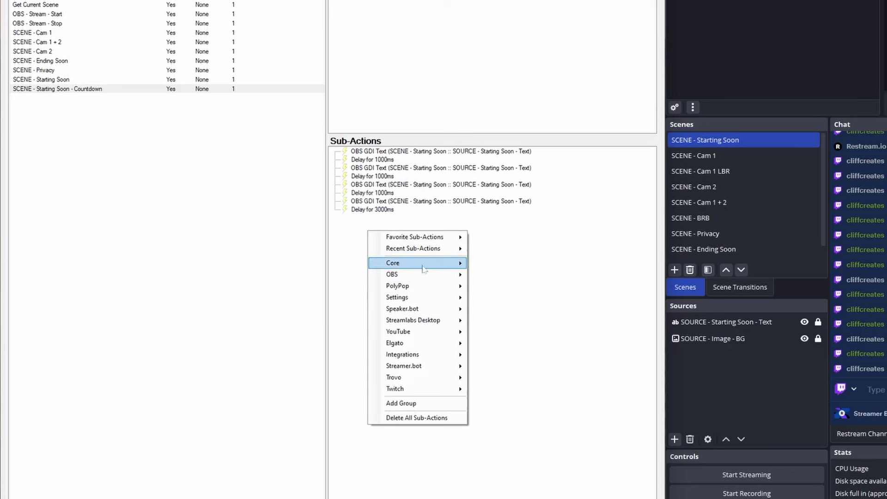
{"action": "mouse_move", "coordinate": [438, 275]}
{"action": "left_click", "coordinate": [508, 321]}
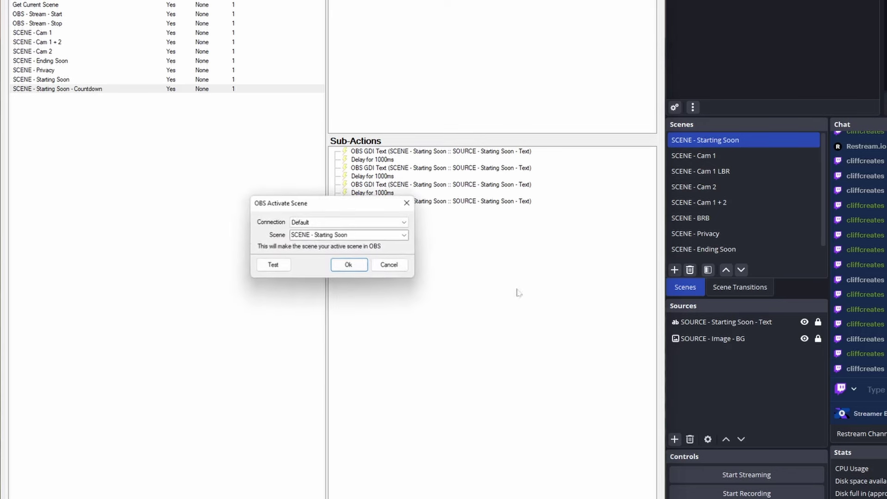
{"action": "left_click", "coordinate": [370, 234]}
{"action": "left_click", "coordinate": [336, 292]}
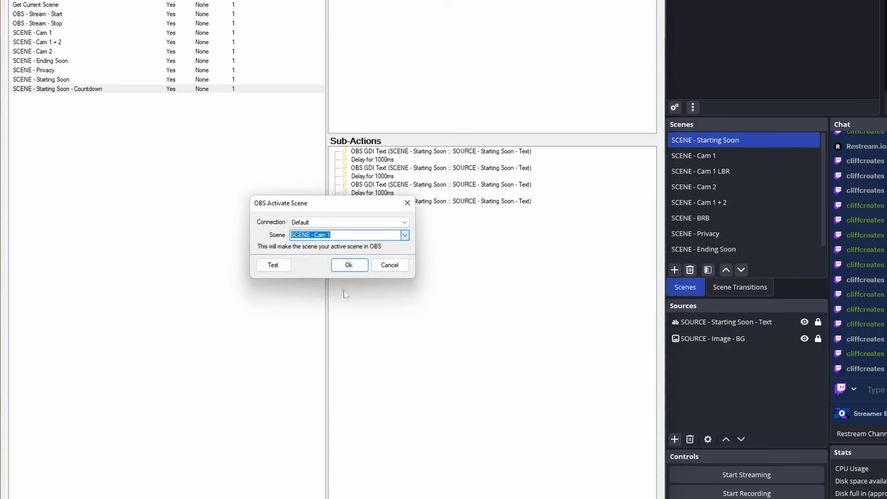
{"action": "left_click", "coordinate": [347, 265]}
Send !starting and !startcd in chat again to test the countdown with its final switch to SCENE - Cam 1.
{"action": "left_click", "coordinate": [869, 389]}
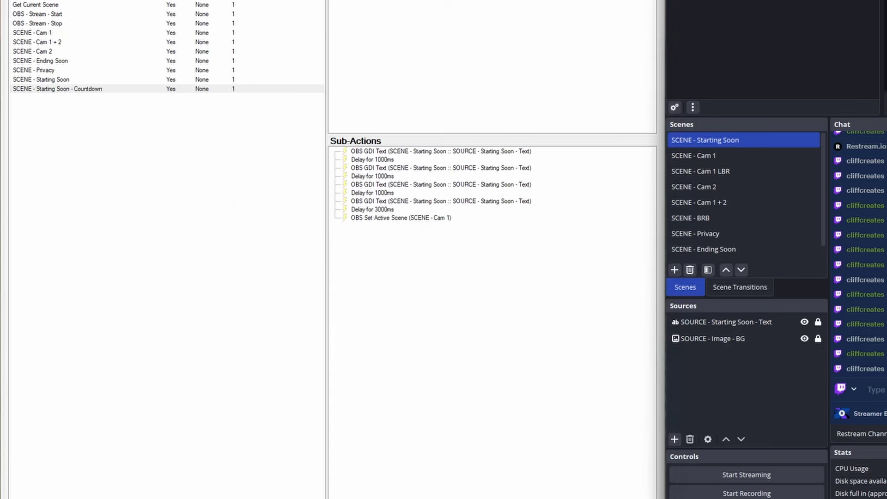
{"action": "type", "text": "!starting"}
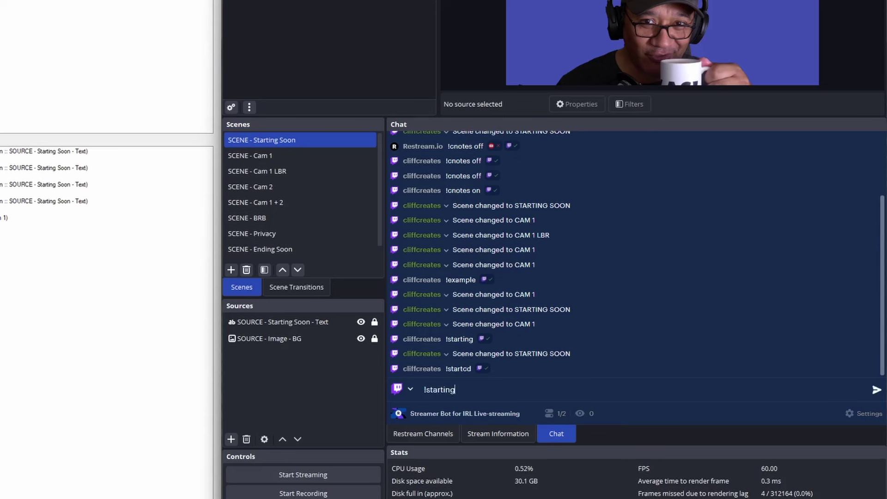
{"action": "key", "text": "Return"}
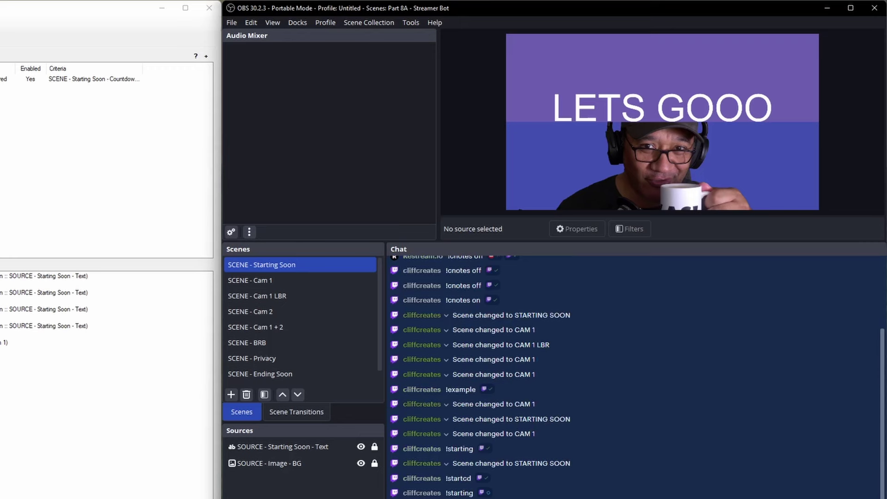
{"action": "type", "text": "!startcd"}
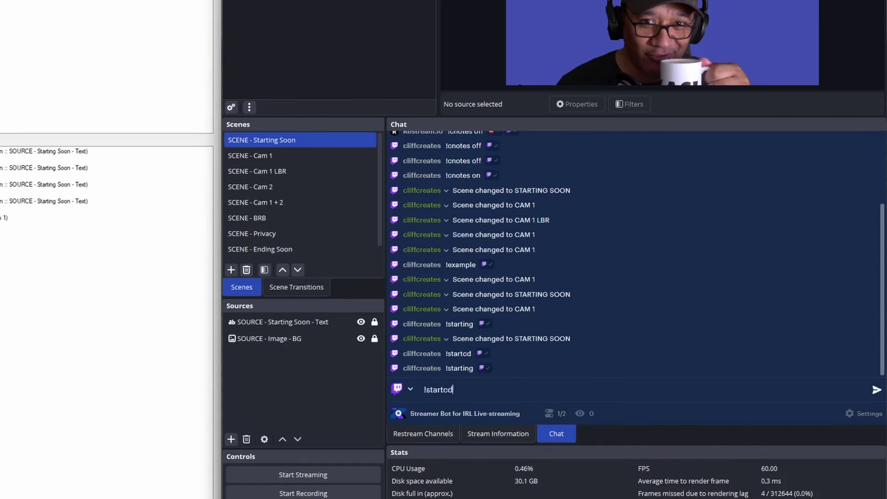
{"action": "key", "text": "Return"}
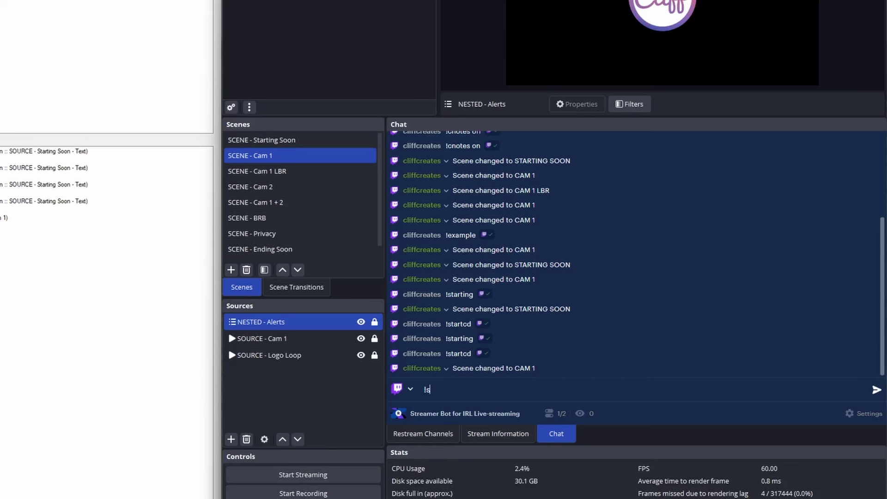
Send !starting in chat and open the filters of SOURCE - Image - BG.
{"action": "type", "text": "tarting"}
{"action": "key", "text": "Return"}
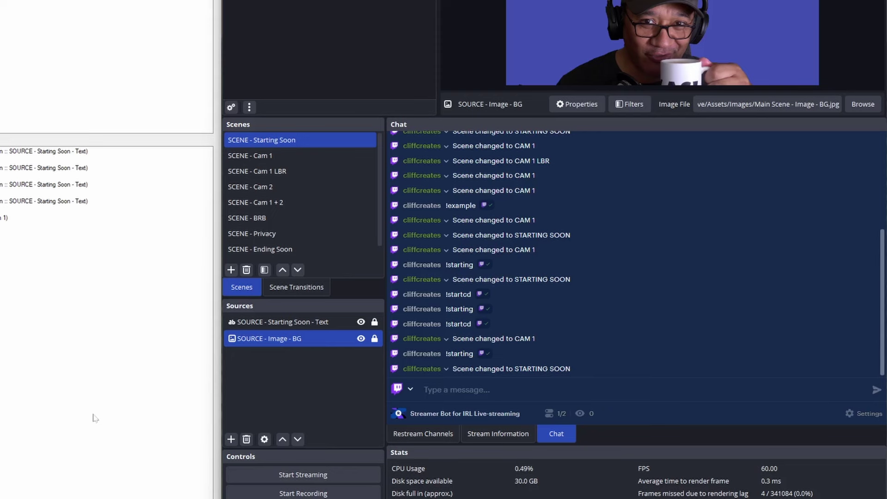
{"action": "right_click", "coordinate": [299, 335]}
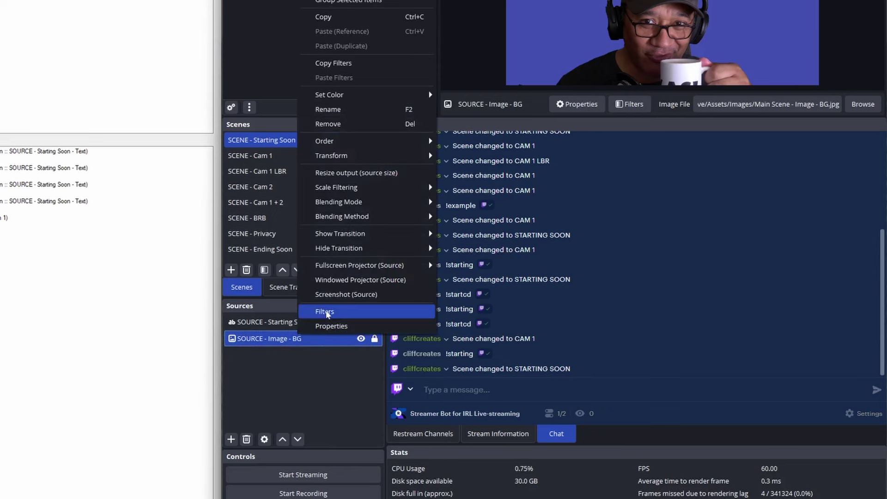
{"action": "left_click", "coordinate": [327, 312]}
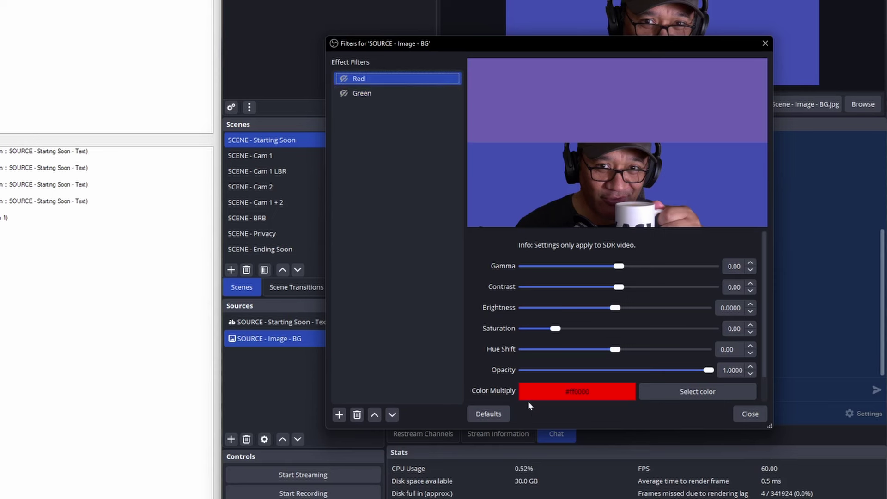
Examine the Color Multiply settings of the Red and Green filters on SOURCE - Image - BG.
{"action": "left_click", "coordinate": [367, 93]}
{"action": "left_click", "coordinate": [378, 78]}
{"action": "left_click", "coordinate": [699, 391]}
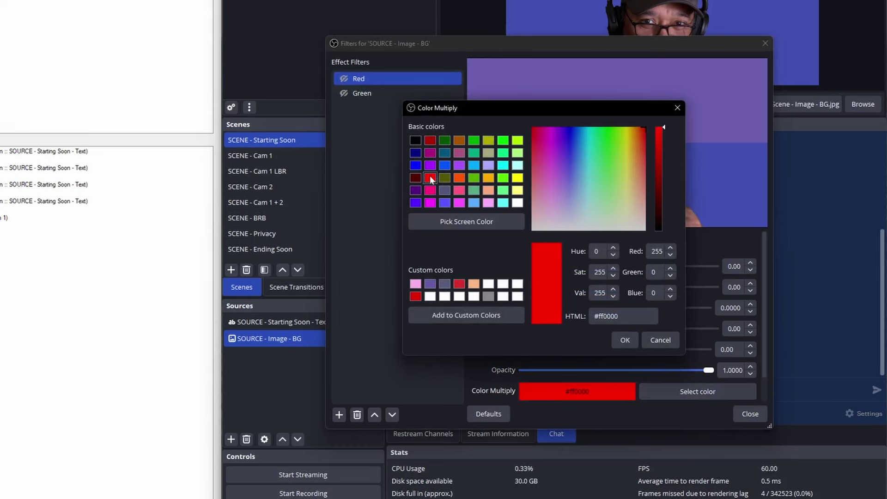
{"action": "left_click", "coordinate": [661, 340]}
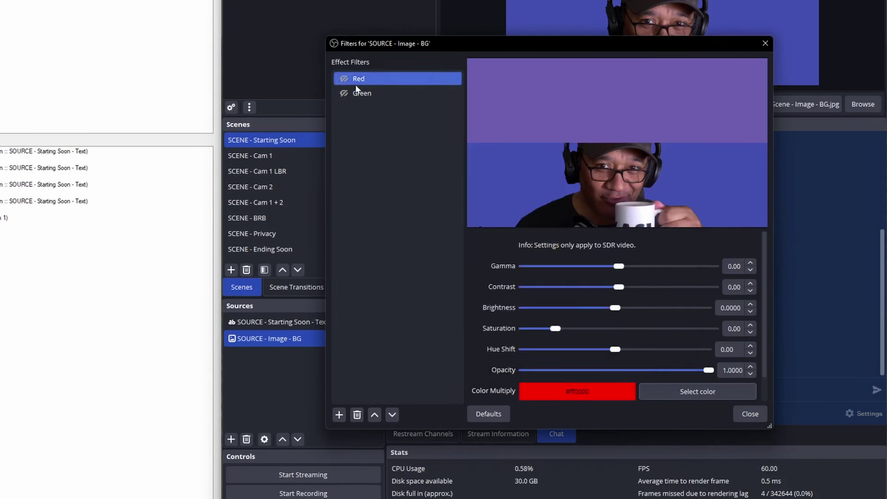
{"action": "left_click", "coordinate": [388, 93]}
{"action": "left_click", "coordinate": [686, 393]}
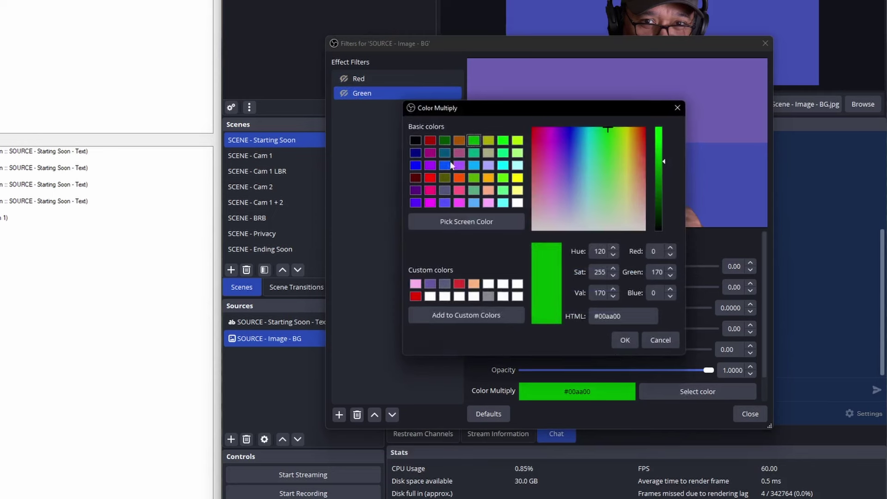
{"action": "key", "text": "Escape"}
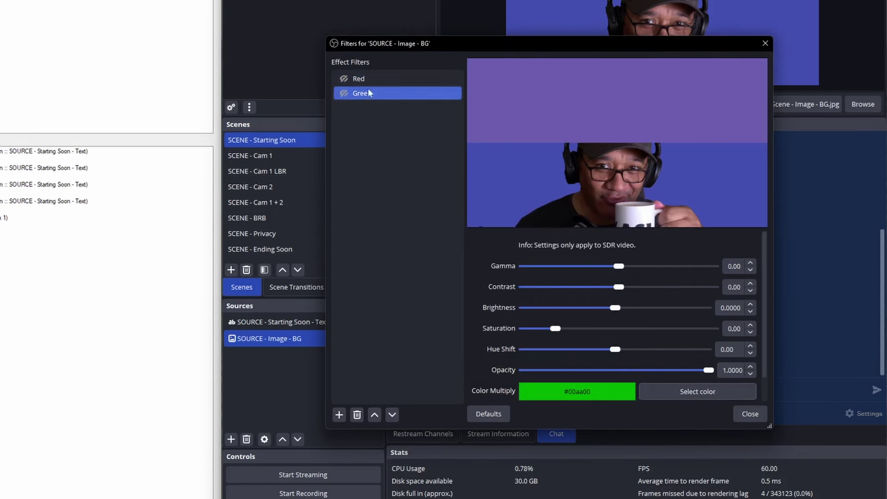
{"action": "left_click", "coordinate": [356, 107]}
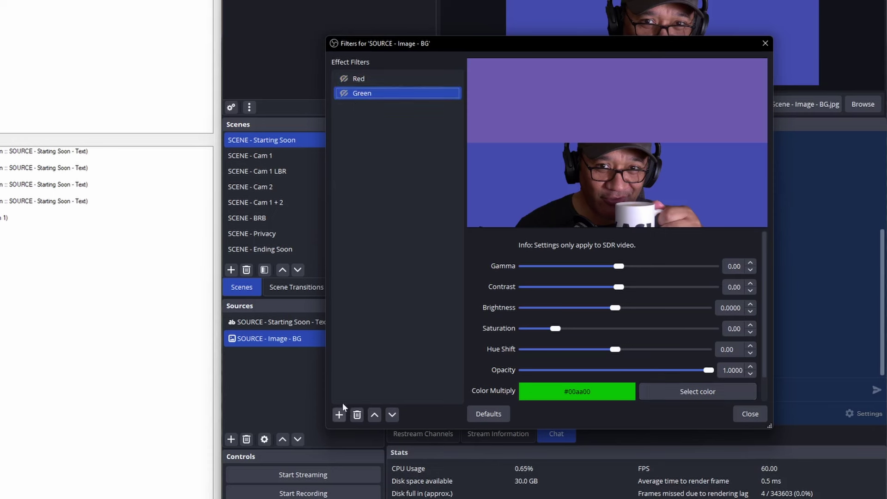
Add a Color Correction filter named Blue to SOURCE - Image - BG.
{"action": "left_click", "coordinate": [340, 414]}
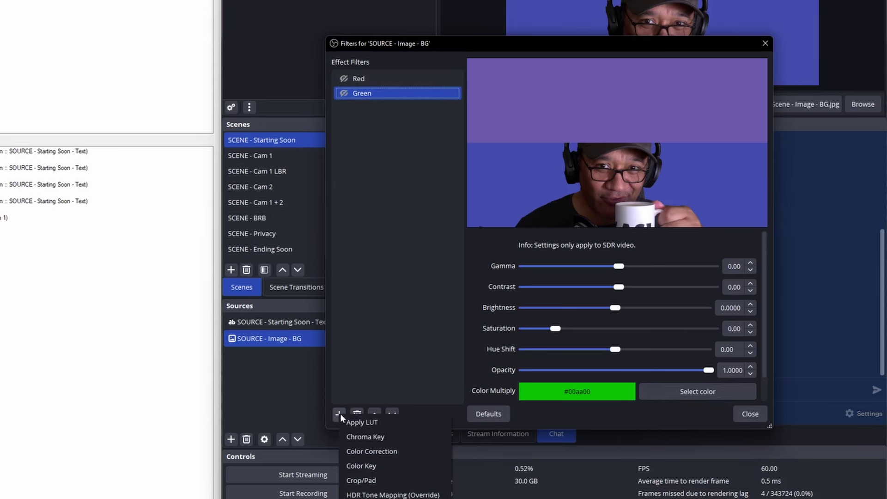
{"action": "left_click", "coordinate": [403, 451]}
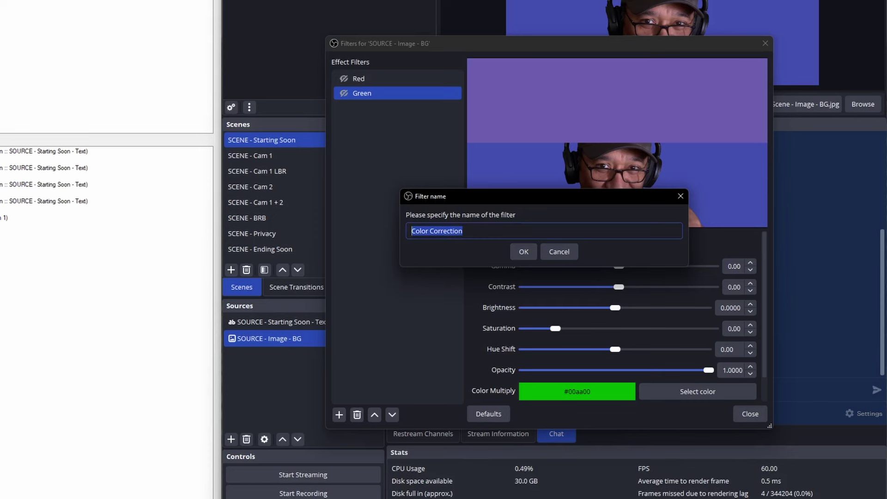
{"action": "type", "text": "Blue"}
{"action": "left_click", "coordinate": [528, 254]}
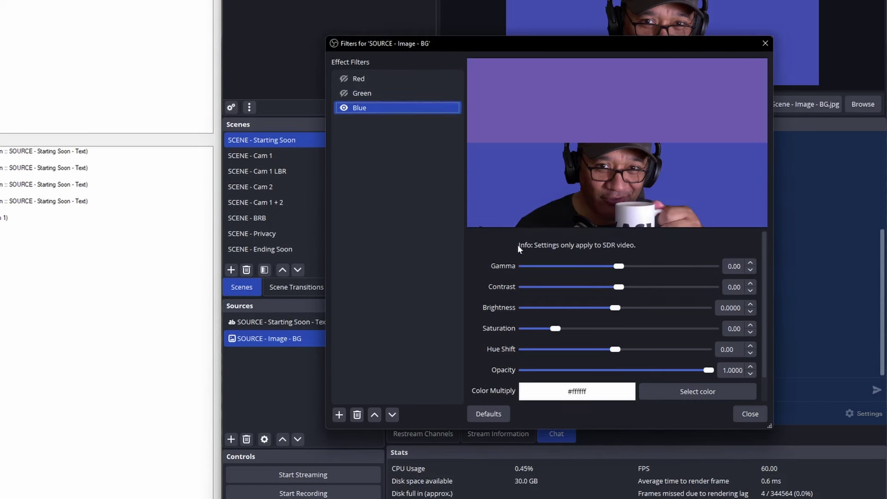
Set the Blue filter's Color Multiply to #0055ff and disable the filter.
{"action": "left_click", "coordinate": [672, 386]}
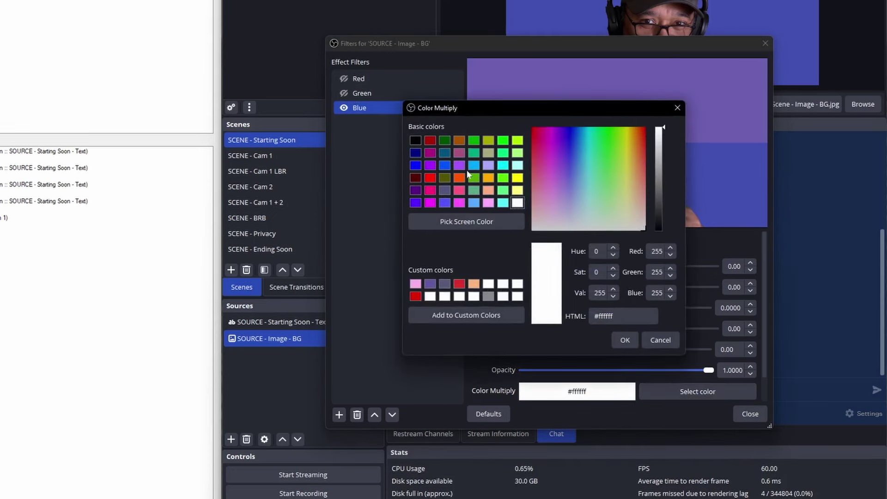
{"action": "left_click", "coordinate": [447, 164]}
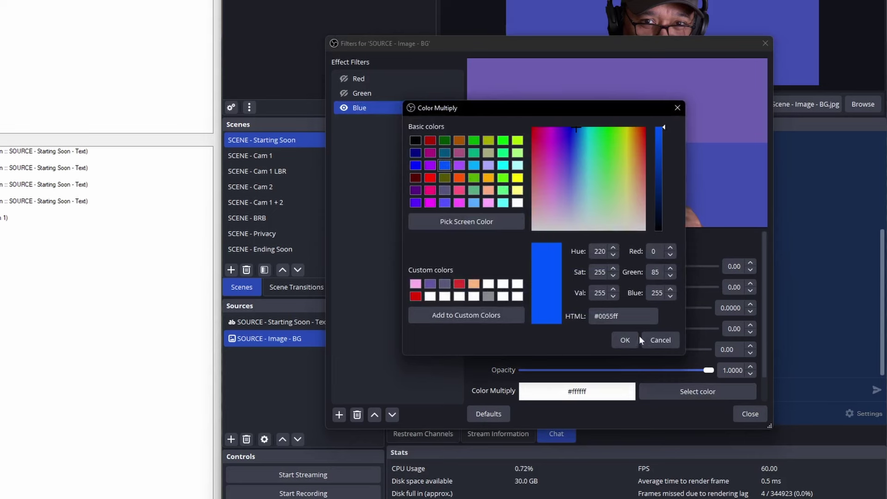
{"action": "left_click", "coordinate": [625, 340]}
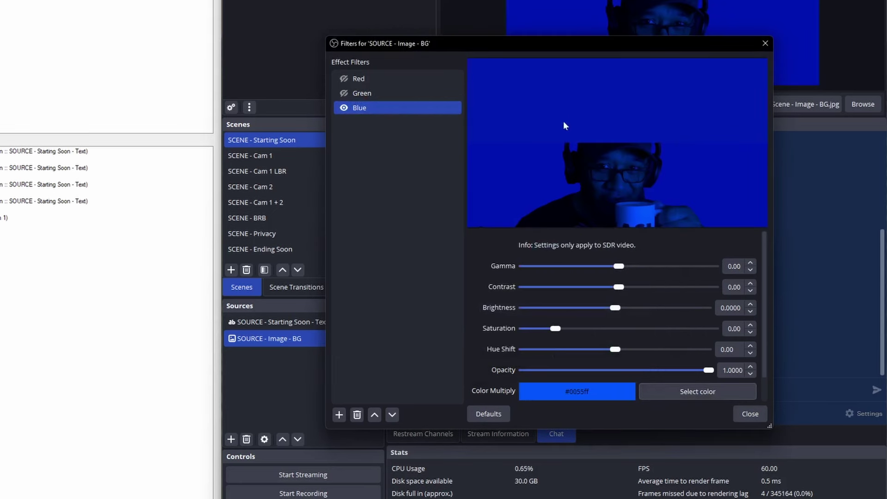
{"action": "left_click", "coordinate": [345, 108]}
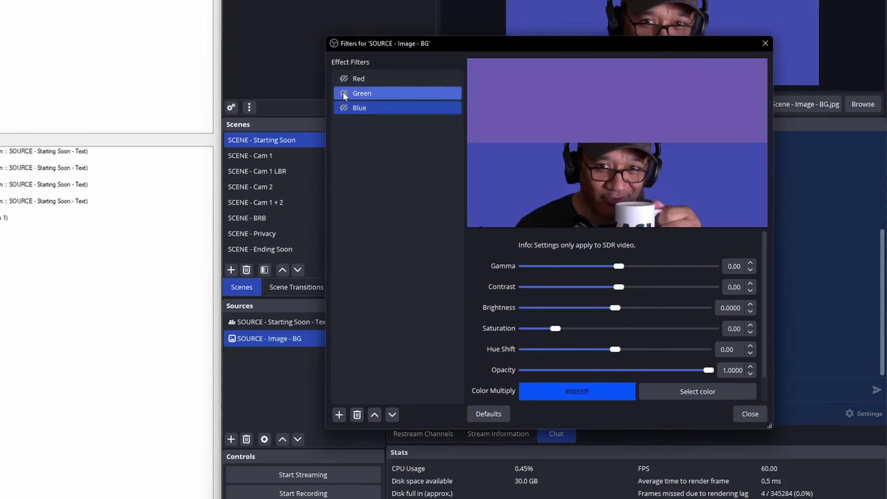
Preview the Red, Green and Blue filters by enabling and disabling each in turn, and close the filter settings.
{"action": "left_click", "coordinate": [344, 80]}
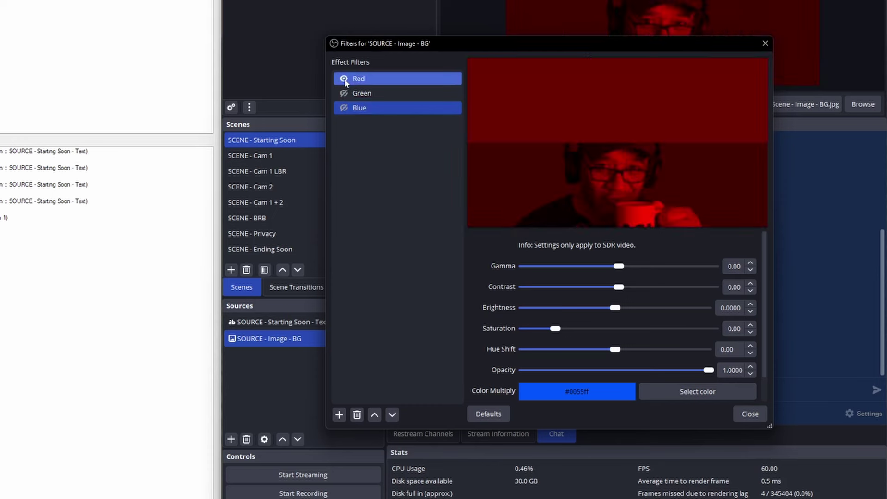
{"action": "left_click", "coordinate": [345, 79]}
{"action": "left_click", "coordinate": [344, 78]}
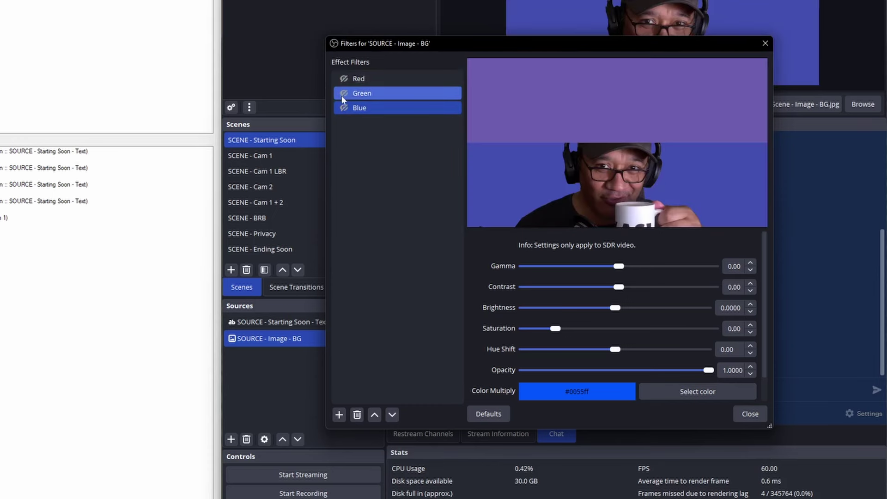
{"action": "left_click", "coordinate": [344, 93]}
{"action": "left_click", "coordinate": [344, 93]}
{"action": "left_click", "coordinate": [344, 108]}
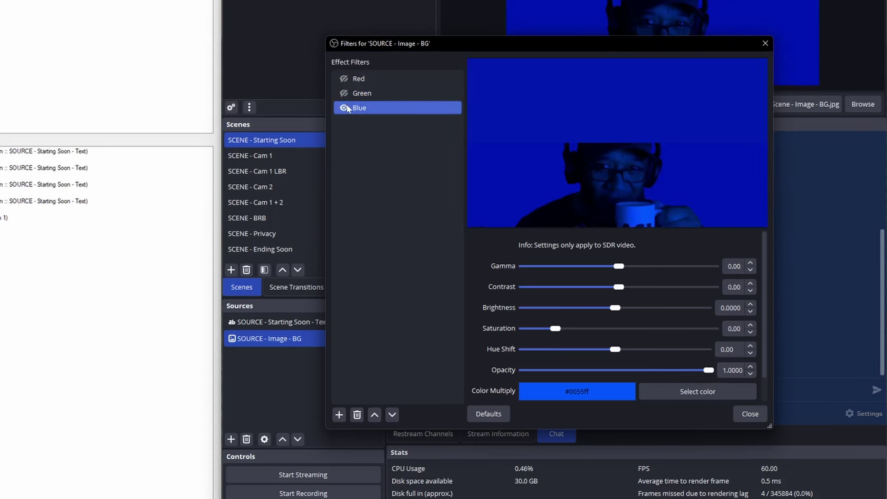
{"action": "left_click", "coordinate": [344, 108]}
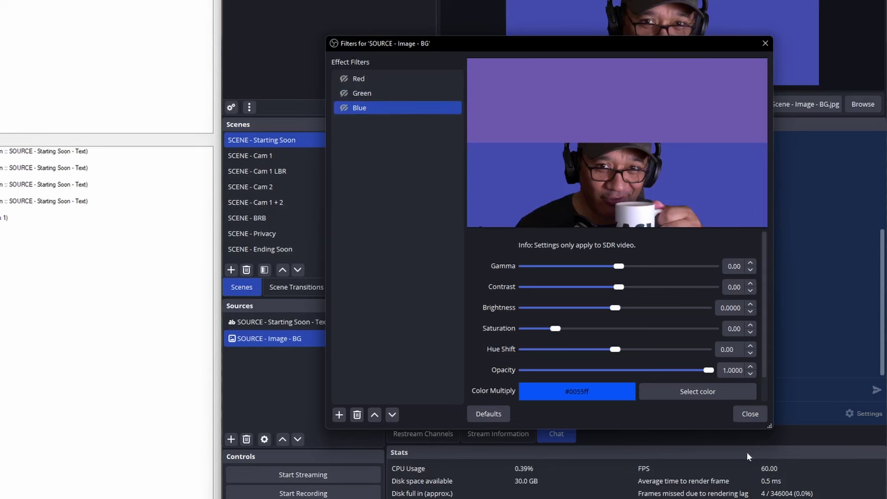
{"action": "left_click", "coordinate": [755, 418]}
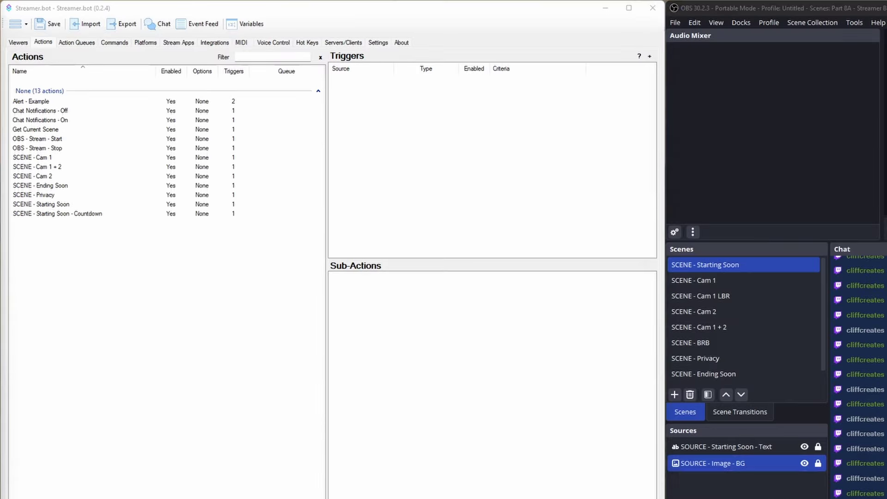
Switch to Streamer.bot and duplicate the SCENE - Starting Soon - Countdown action.
{"action": "left_click", "coordinate": [88, 216]}
{"action": "right_click", "coordinate": [88, 217]}
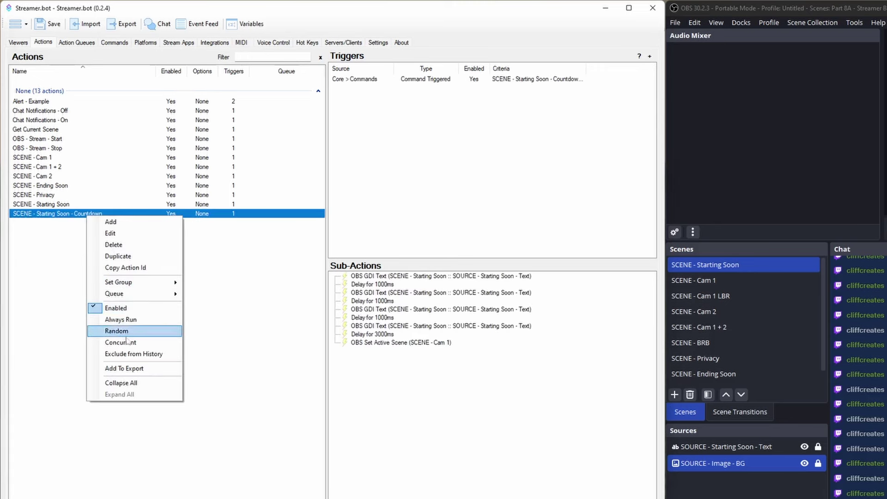
{"action": "left_click", "coordinate": [121, 257]}
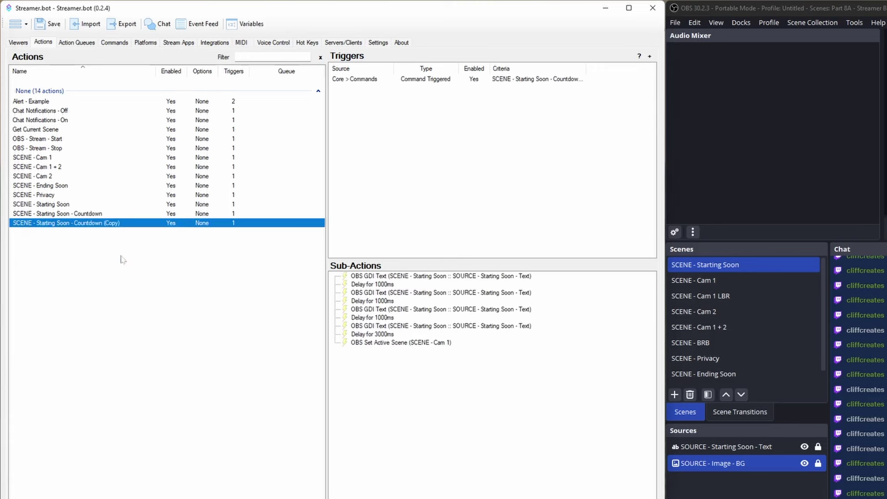
Rename the duplicated action SCENE - Ending Soon - Countdown and assign its trigger to the SCENE - Ending Soon - Countdown (!endcd) command.
{"action": "double_click", "coordinate": [76, 225]}
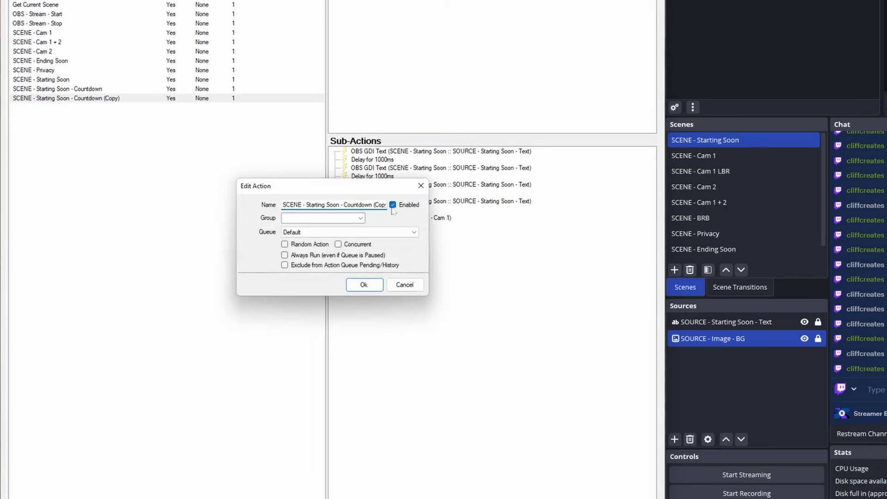
{"action": "double_click", "coordinate": [309, 205]}
{"action": "type", "text": "Ending"}
{"action": "key", "text": "BackSpace"}
{"action": "key", "text": "BackSpace"}
{"action": "key", "text": "BackSpace"}
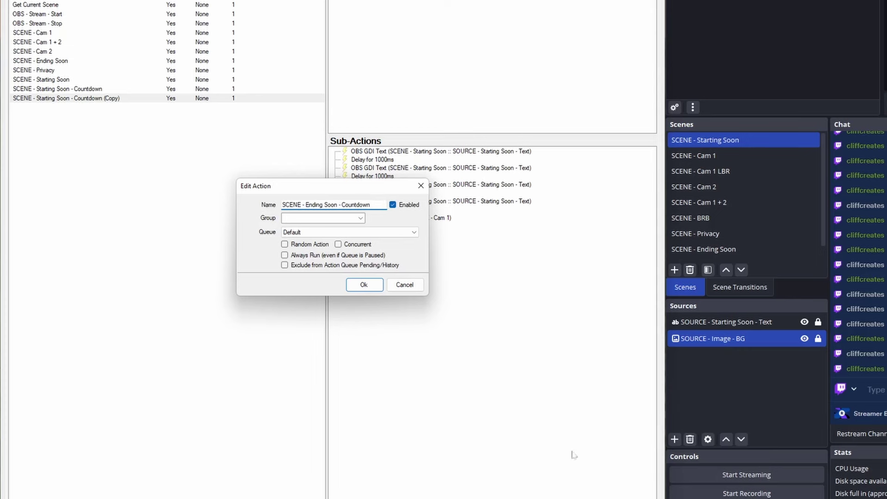
{"action": "left_click", "coordinate": [364, 285]}
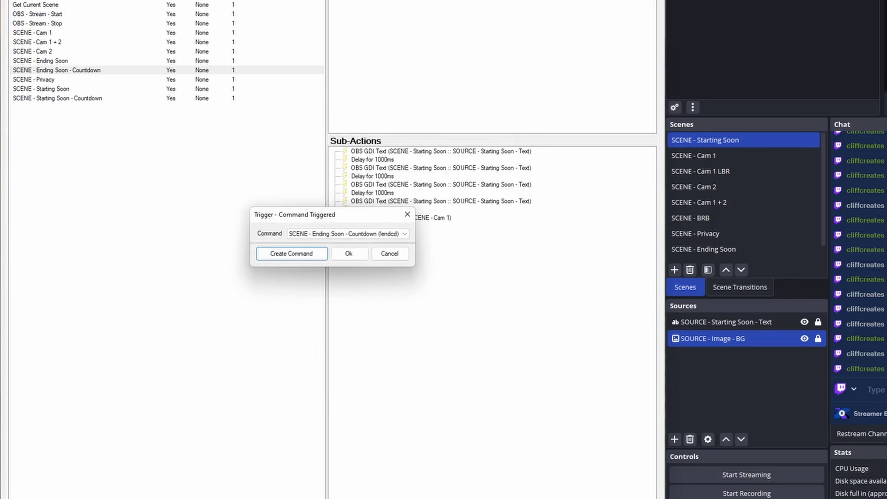
{"action": "left_click", "coordinate": [349, 254]}
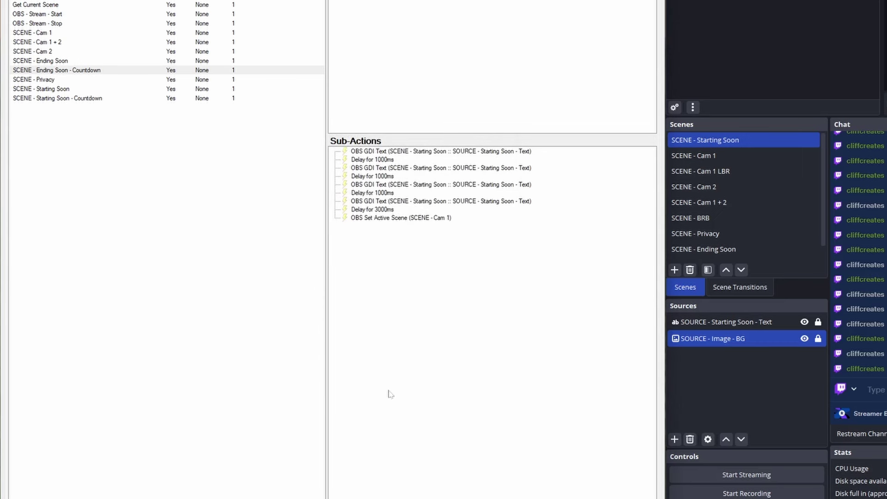
Point the countdown's text 3 sub-action to SCENE - Ending Soon with SOURCE - Ending Soon - Text.
{"action": "left_click", "coordinate": [399, 152]}
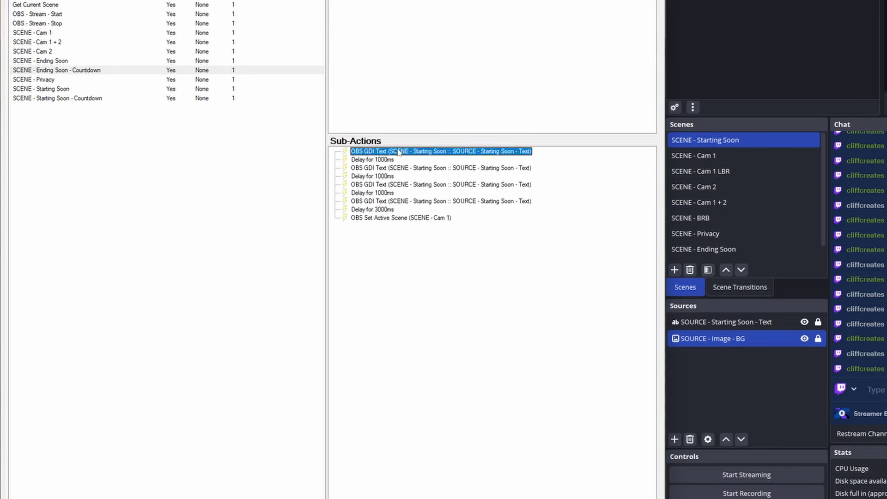
{"action": "double_click", "coordinate": [398, 152]}
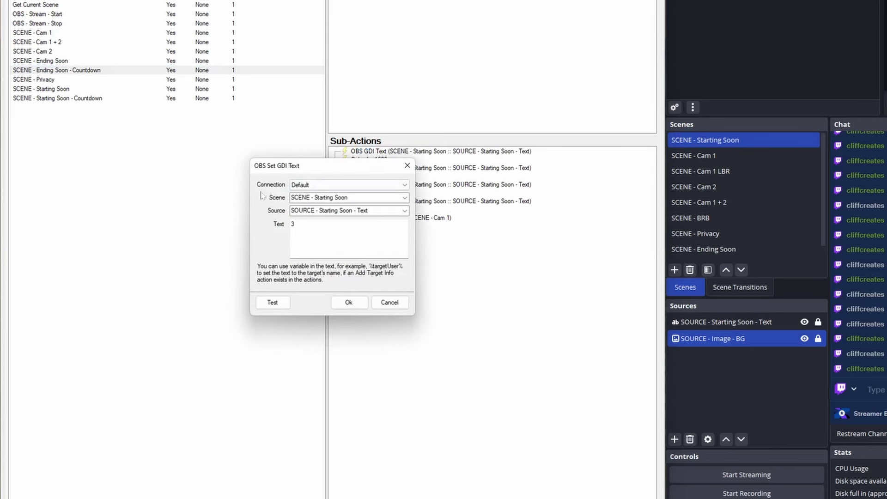
{"action": "left_click", "coordinate": [405, 198]}
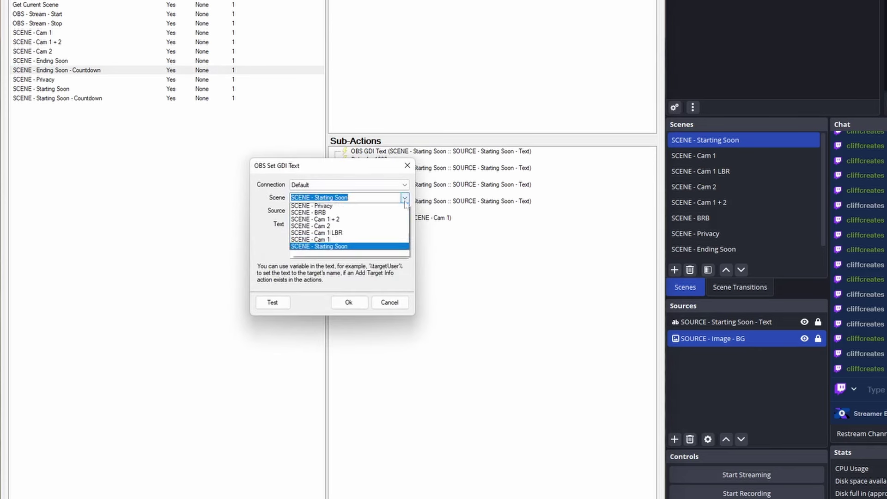
{"action": "left_click", "coordinate": [323, 214]}
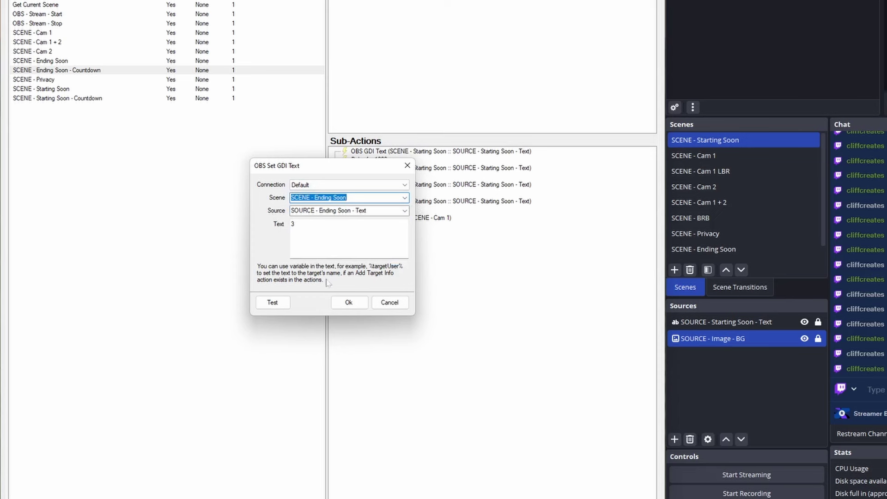
{"action": "left_click", "coordinate": [349, 302]}
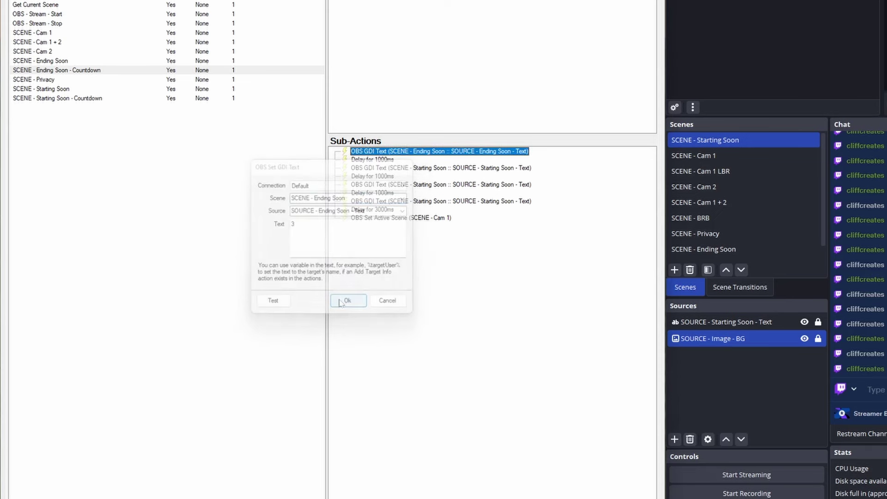
Point the countdown's text 2 sub-action to SCENE - Ending Soon with SOURCE - Ending Soon - Text.
{"action": "left_click", "coordinate": [394, 168]}
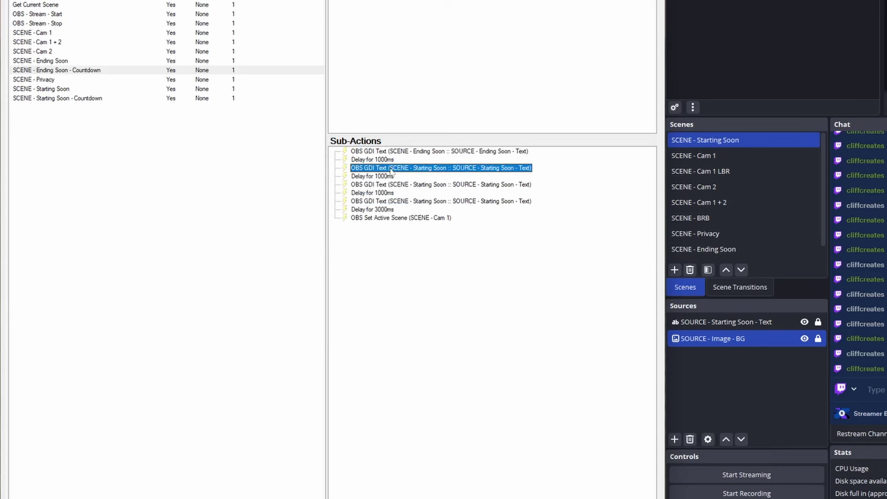
{"action": "double_click", "coordinate": [391, 169]}
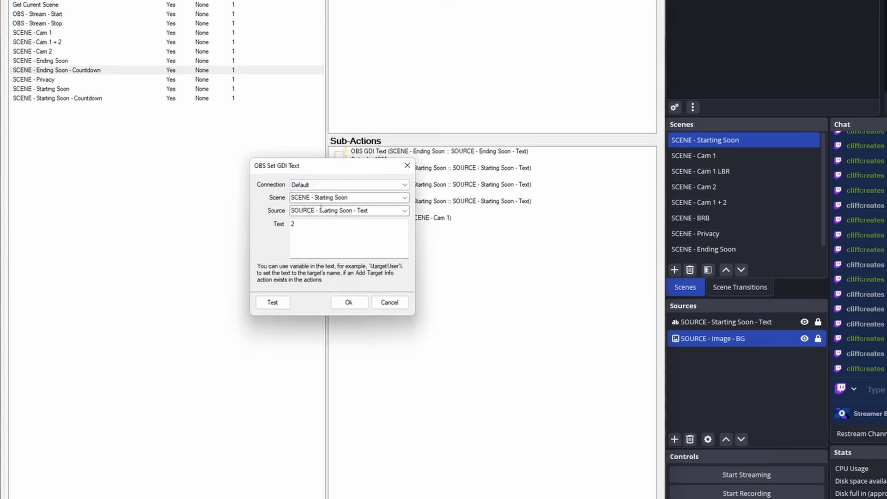
{"action": "left_click", "coordinate": [406, 199]}
{"action": "left_click", "coordinate": [356, 219]}
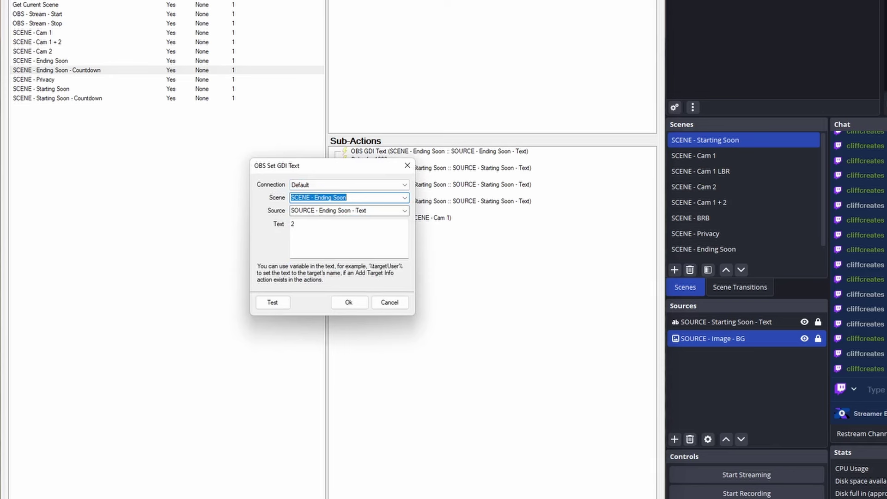
{"action": "left_click", "coordinate": [348, 302]}
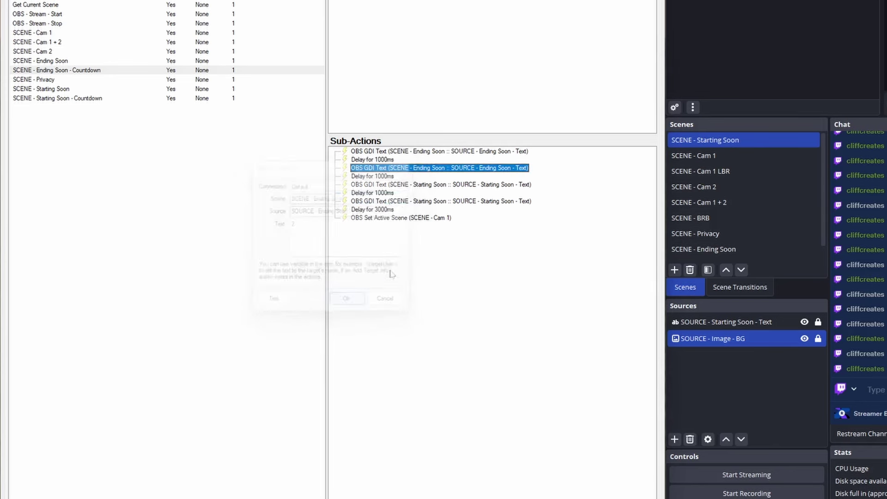
Point the countdown's text 1 sub-action to SCENE - Ending Soon with SOURCE - Ending Soon - Text.
{"action": "double_click", "coordinate": [434, 185]}
{"action": "key", "text": "Up"}
{"action": "key", "text": "Up"}
{"action": "key", "text": "Up"}
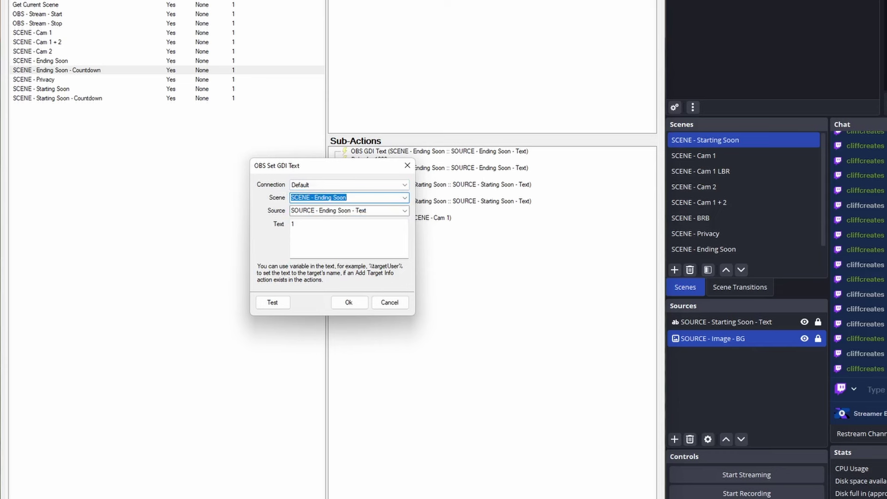
{"action": "left_click", "coordinate": [360, 305]}
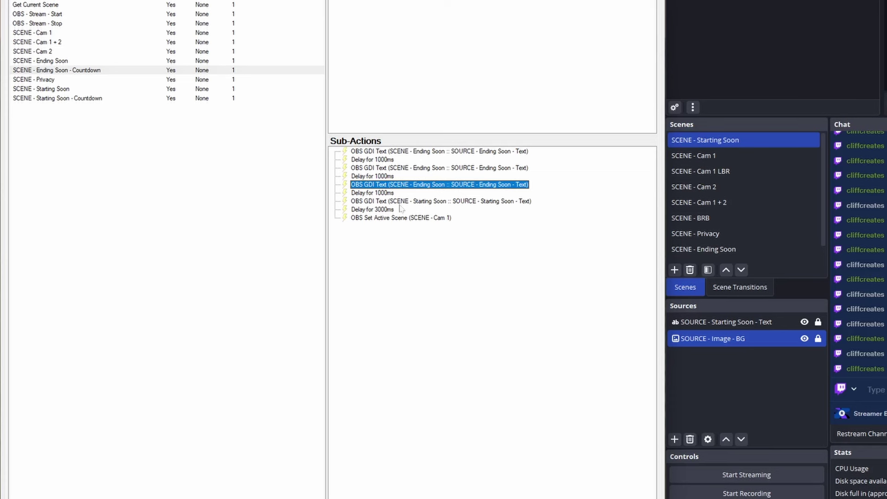
Point the LETS GOOO sub-action to SCENE - Ending Soon with SOURCE - Ending Soon - Text and change its text to THANKS.
{"action": "left_click", "coordinate": [400, 203]}
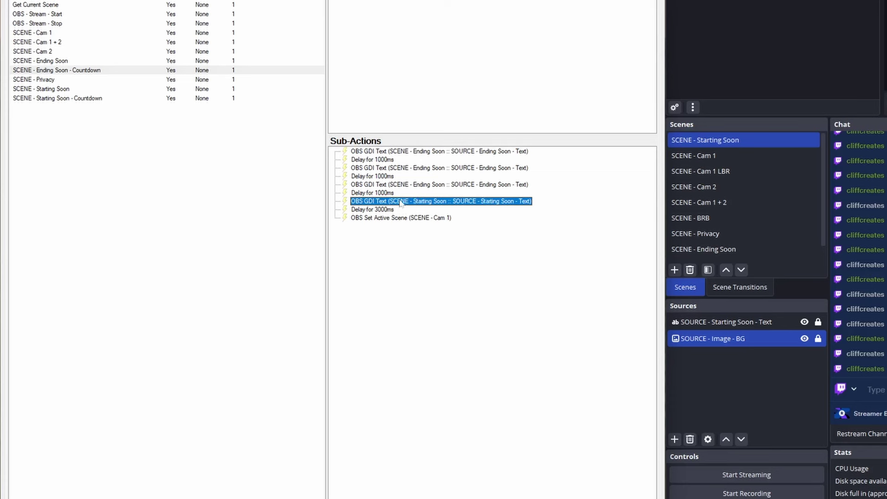
{"action": "double_click", "coordinate": [401, 203]}
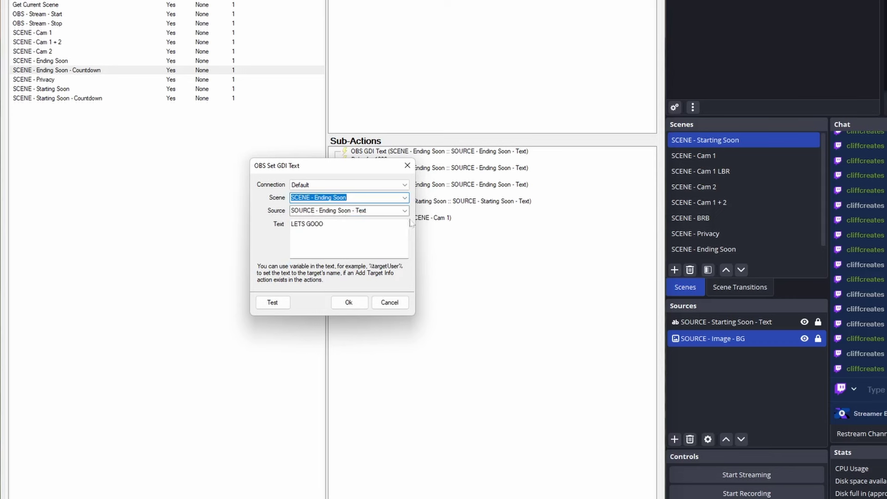
{"action": "key", "text": "Tab"}
{"action": "key", "text": "Tab"}
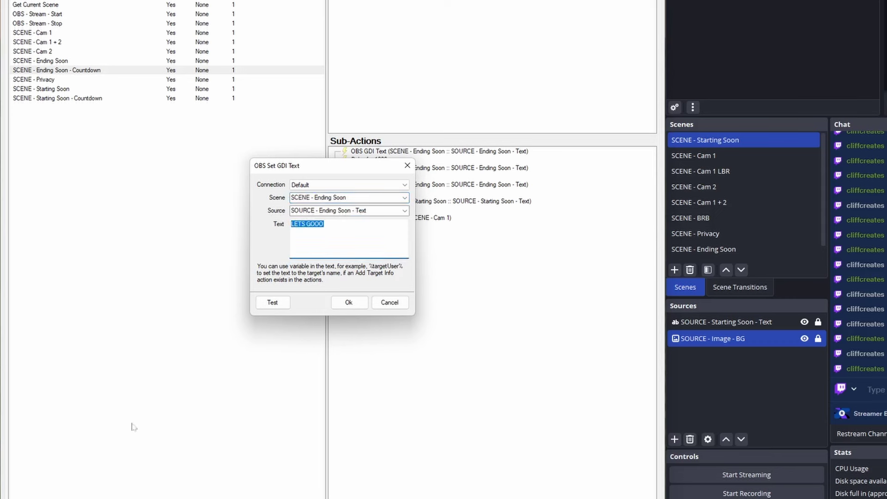
{"action": "type", "text": "THANKS"}
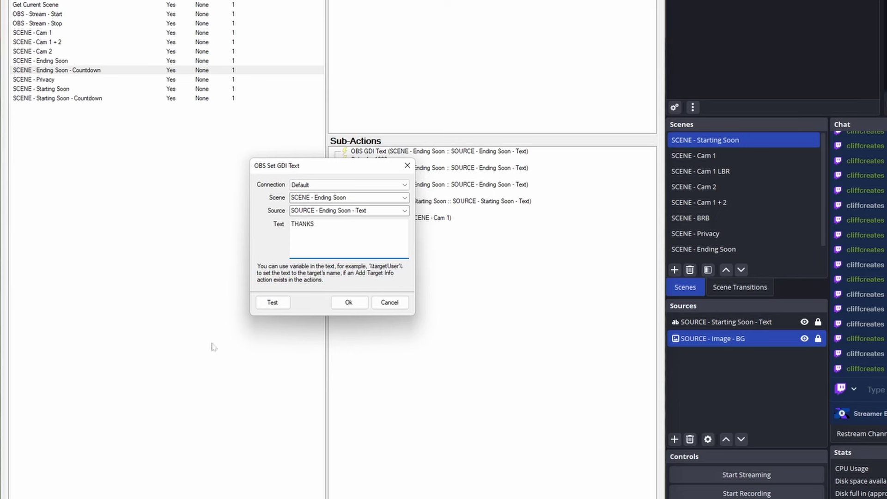
{"action": "left_click", "coordinate": [350, 306]}
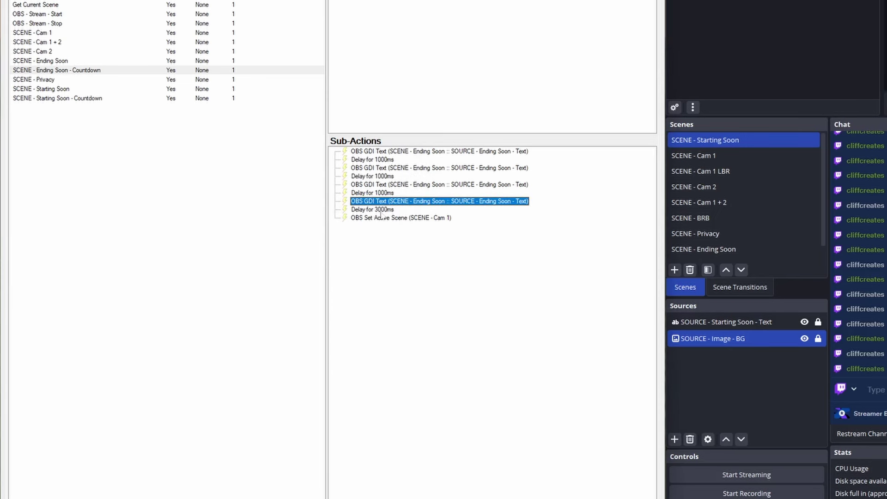
Set the final delay of the ending countdown to 10000 ms.
{"action": "double_click", "coordinate": [381, 210]}
{"action": "type", "text": "100"}
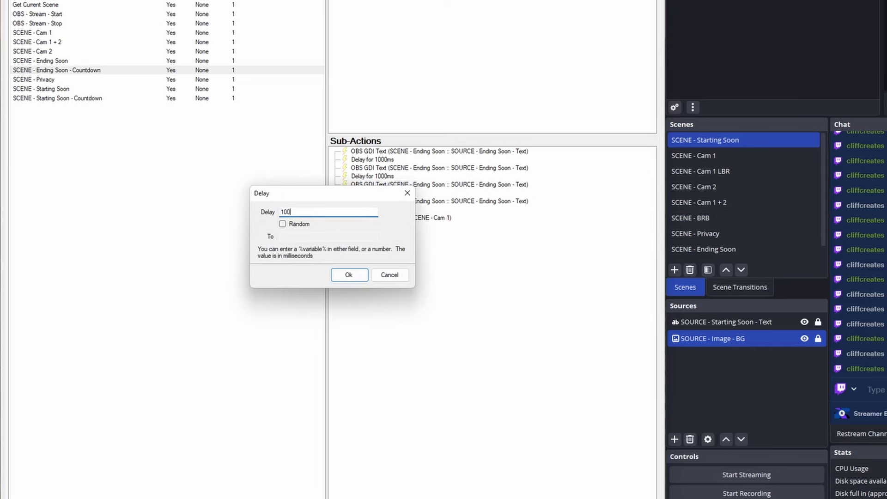
{"action": "type", "text": "00"}
{"action": "left_click", "coordinate": [354, 279]}
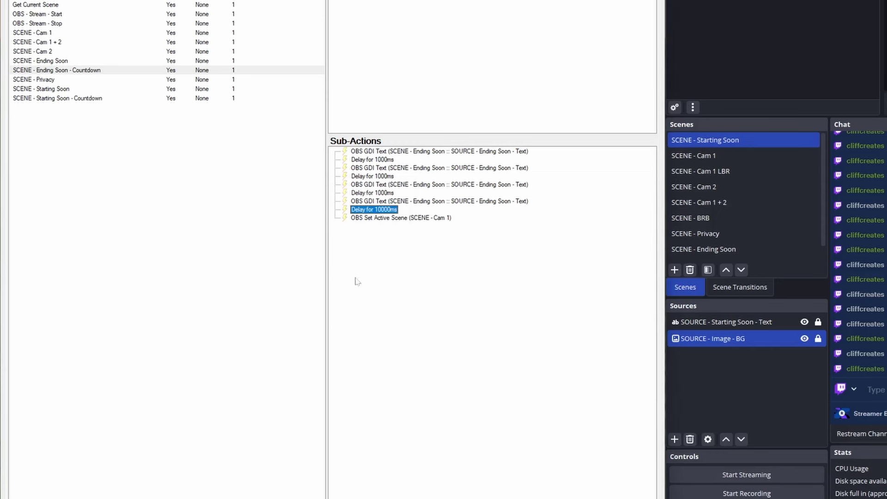
Replace the closing Set Active Scene (SCENE - Cam 1) sub-action with an OBS Streaming sub-action set to Stop.
{"action": "left_click", "coordinate": [369, 218]}
{"action": "key", "text": "Delete"}
{"action": "right_click", "coordinate": [378, 236]}
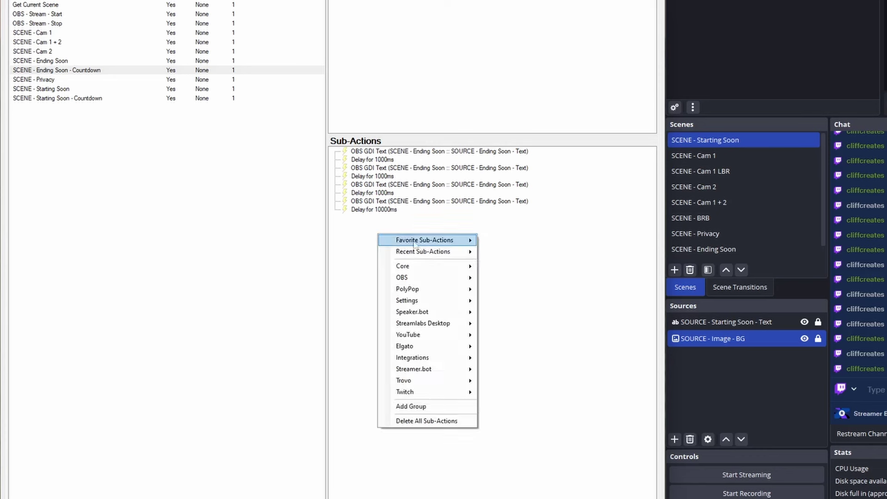
{"action": "mouse_move", "coordinate": [437, 279]}
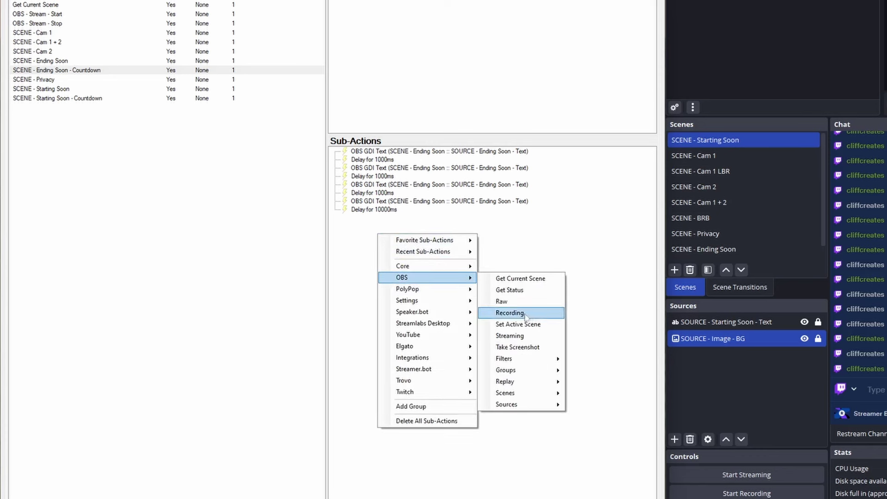
{"action": "left_click", "coordinate": [510, 336]}
{"action": "left_click", "coordinate": [323, 243]}
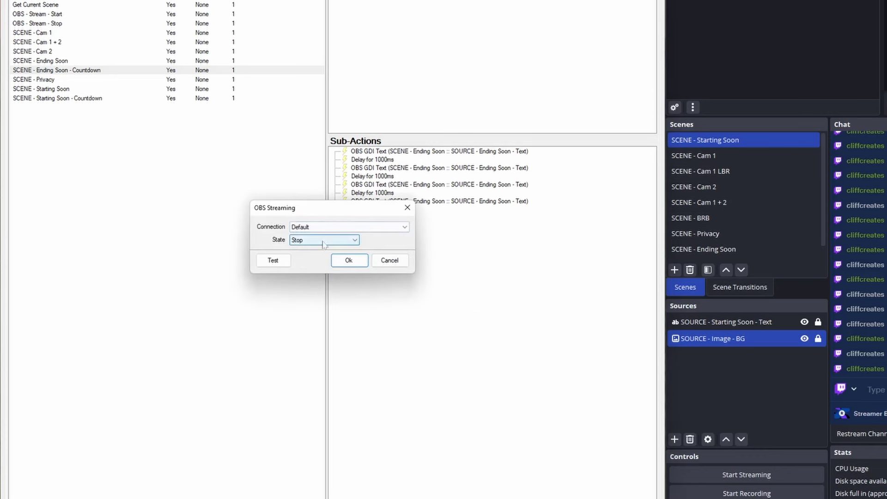
{"action": "left_click", "coordinate": [349, 261]}
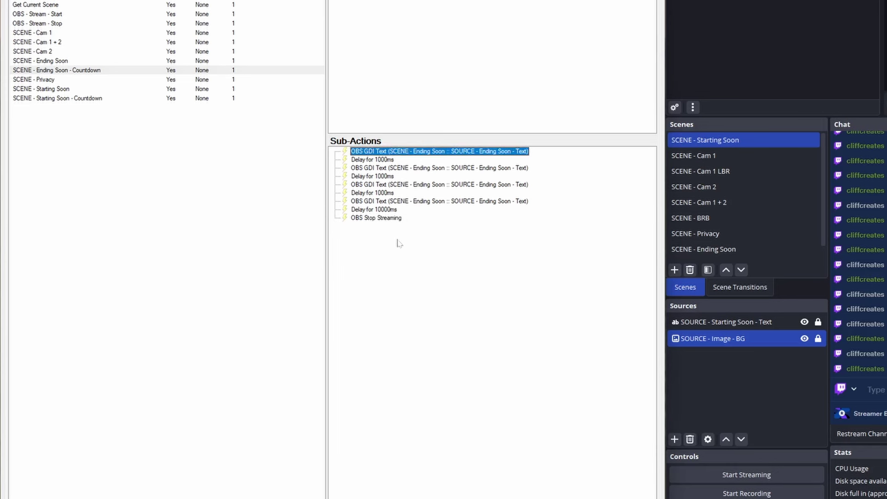
Add a Set Source Filter State sub-action making the Red filter on SOURCE - Image - BG visible in SCENE - Ending Soon.
{"action": "right_click", "coordinate": [396, 242]}
{"action": "mouse_move", "coordinate": [430, 282]}
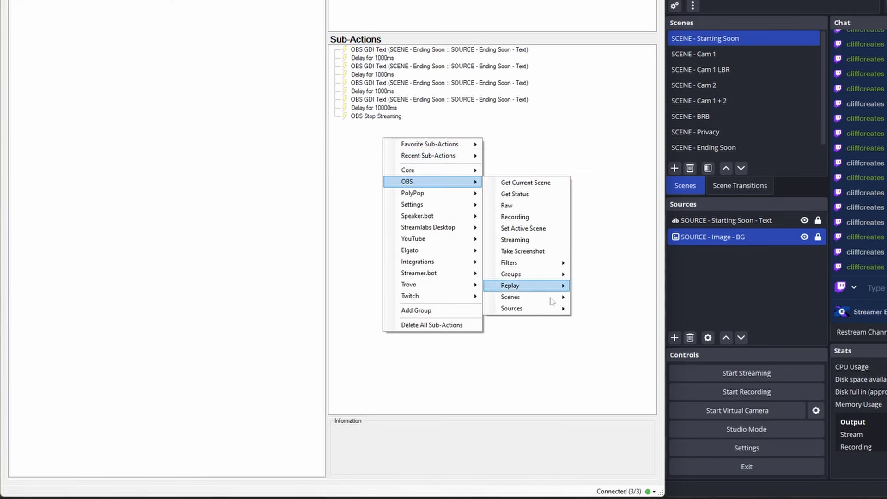
{"action": "mouse_move", "coordinate": [531, 308]}
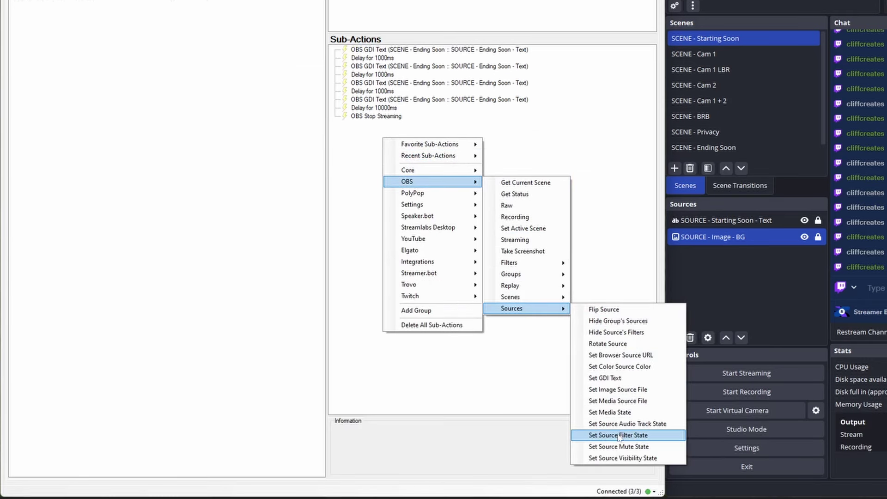
{"action": "left_click", "coordinate": [622, 435]}
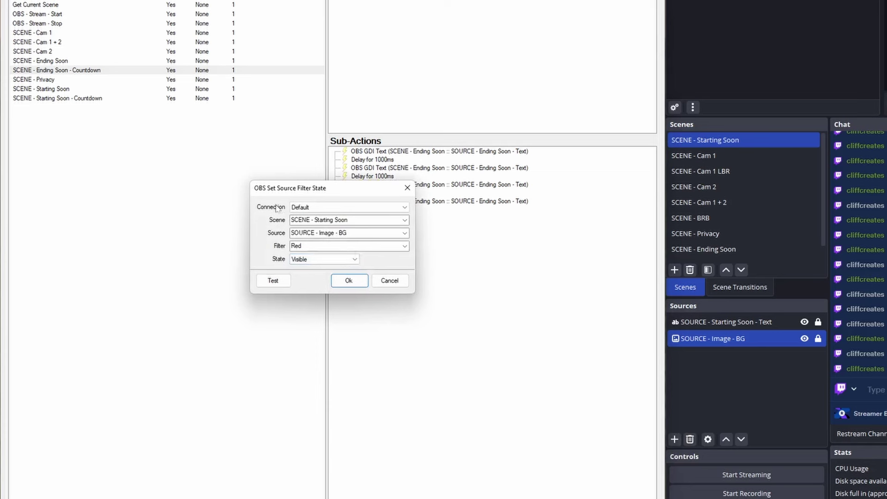
{"action": "left_click", "coordinate": [405, 220]}
{"action": "left_click", "coordinate": [315, 235]}
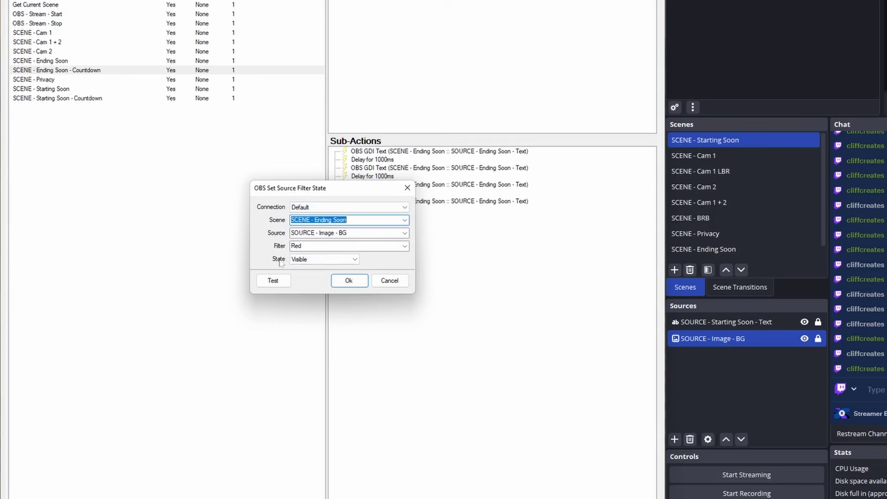
{"action": "left_click", "coordinate": [349, 282]}
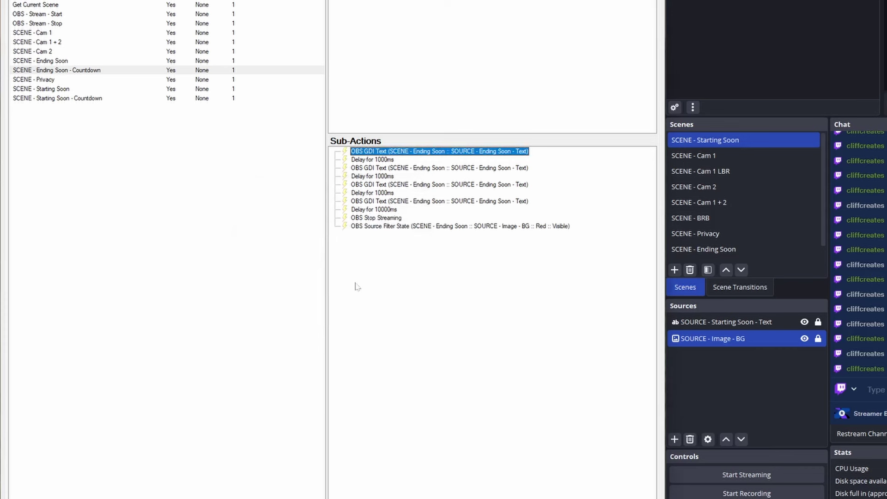
Duplicate the Red filter sub-action and place one copy after the first countdown text and the other after the second.
{"action": "left_click", "coordinate": [415, 229]}
{"action": "right_click", "coordinate": [410, 229]}
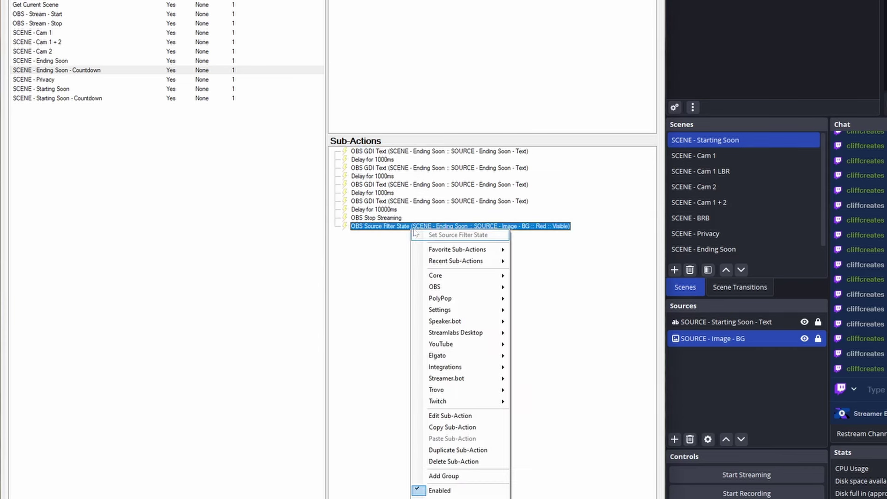
{"action": "left_click", "coordinate": [444, 449]}
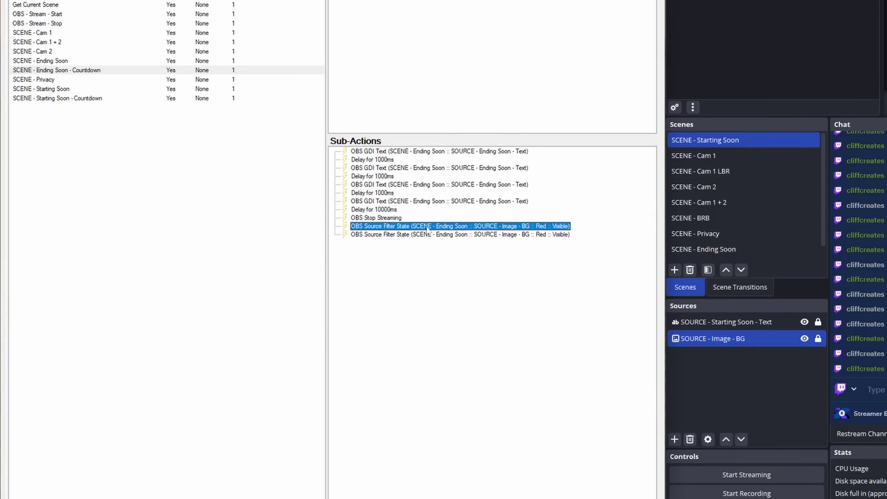
{"action": "left_click_drag", "start_coordinate": [428, 228], "coordinate": [434, 159]}
{"action": "left_click", "coordinate": [457, 234]}
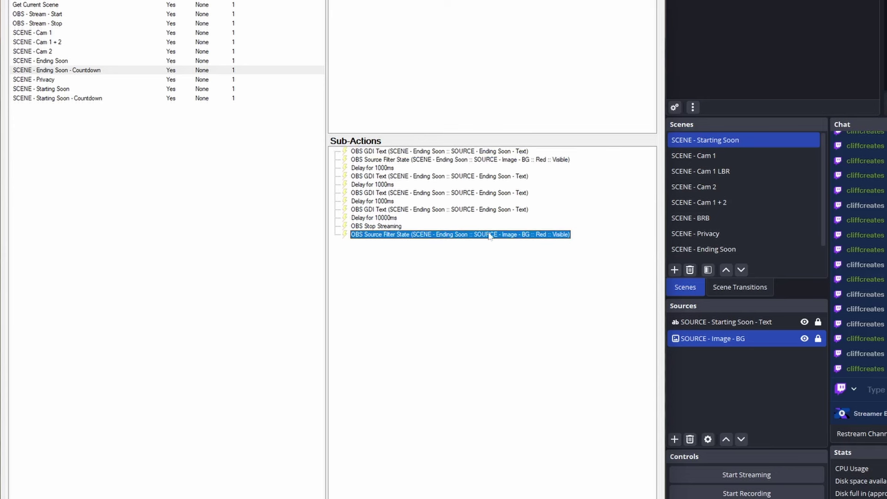
{"action": "left_click_drag", "start_coordinate": [490, 235], "coordinate": [493, 185]}
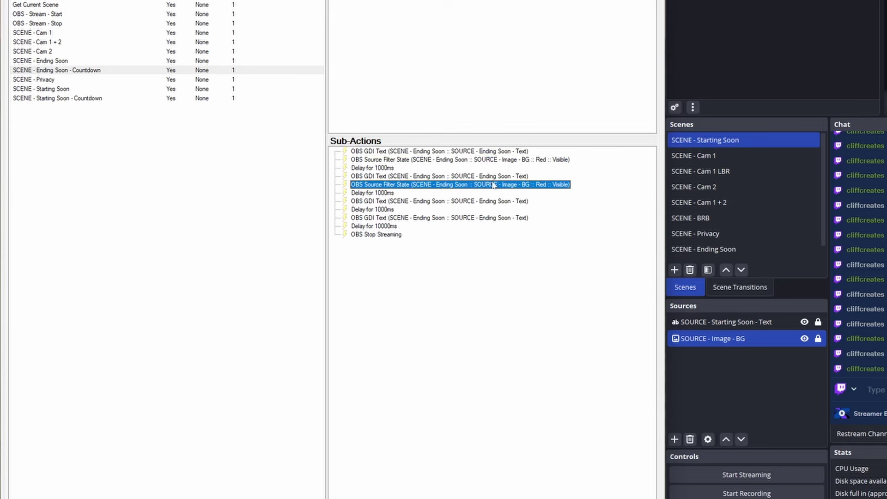
Set the state of the Red filter sub-action after the second countdown text to Hidden.
{"action": "double_click", "coordinate": [464, 187]}
{"action": "left_click", "coordinate": [324, 259]}
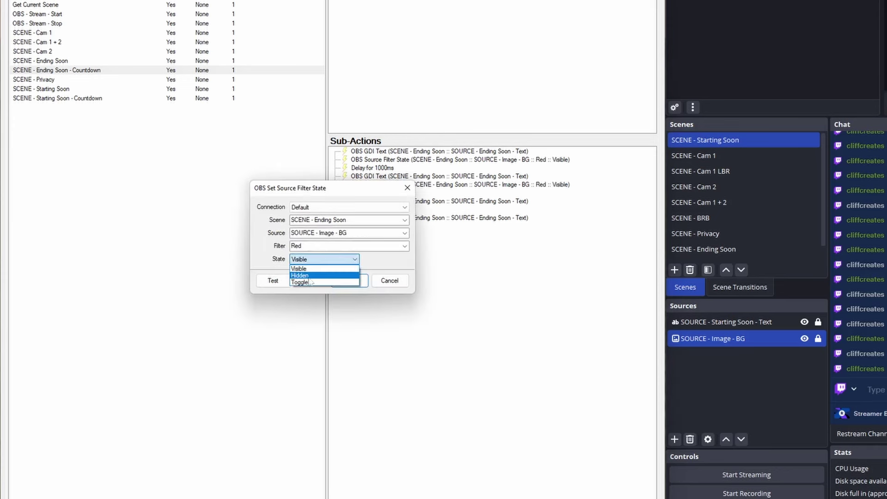
{"action": "left_click", "coordinate": [307, 276]}
{"action": "left_click", "coordinate": [349, 280]}
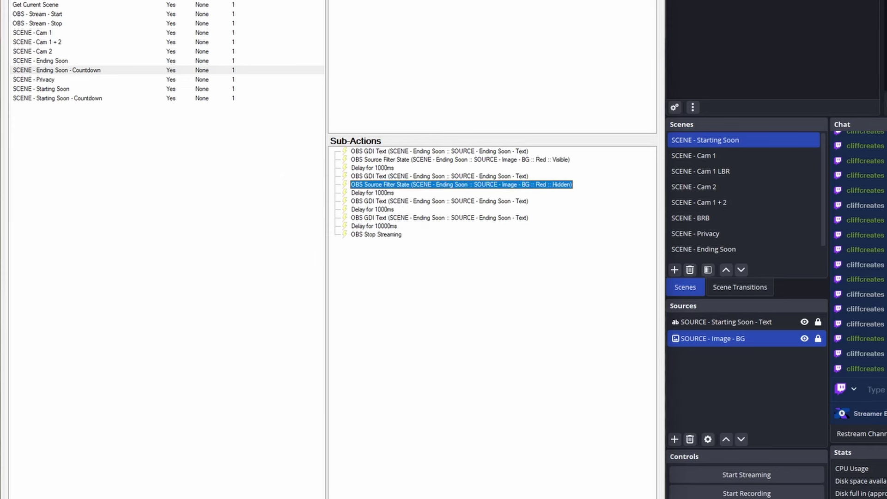
Test the ending countdown by sending !ending and !endcd in the OBS chat.
{"action": "type", "text": "!"}
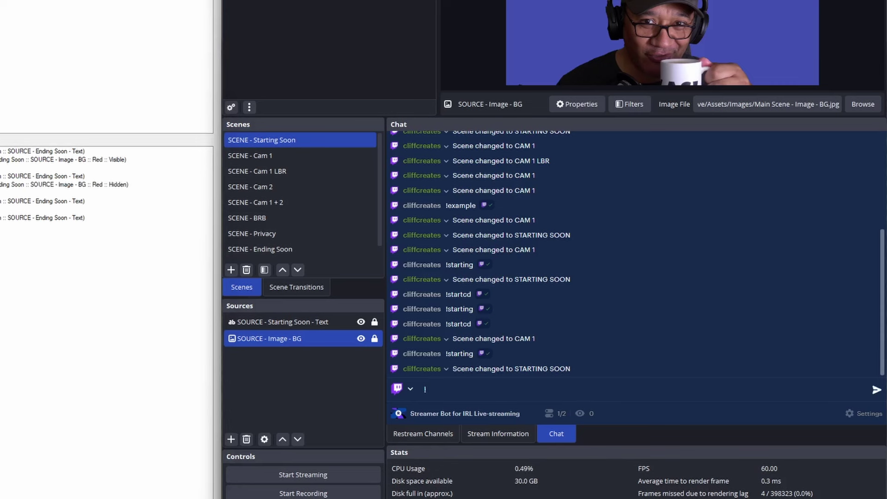
{"action": "type", "text": "ending"}
{"action": "key", "text": "Return"}
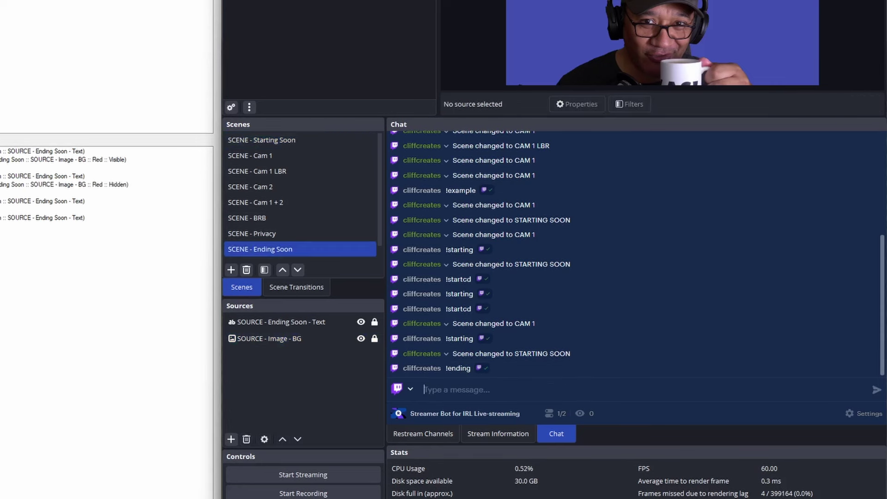
{"action": "type", "text": "!en"}
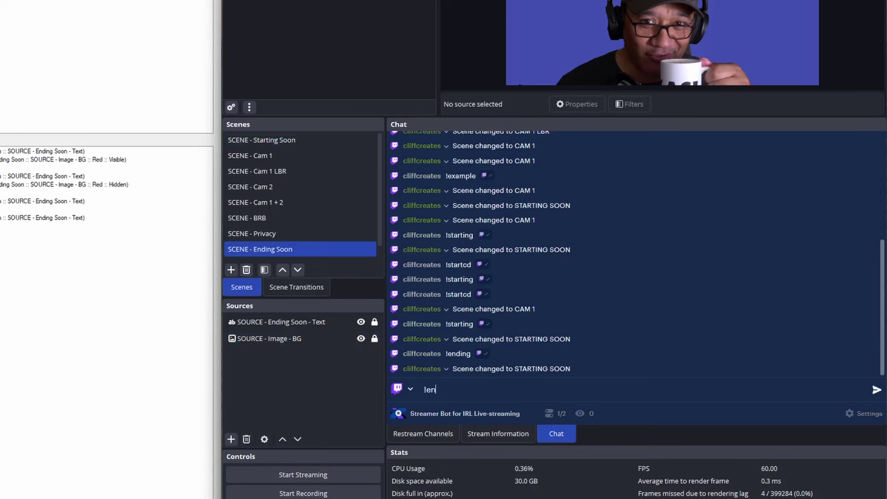
{"action": "type", "text": "dcd"}
{"action": "key", "text": "Return"}
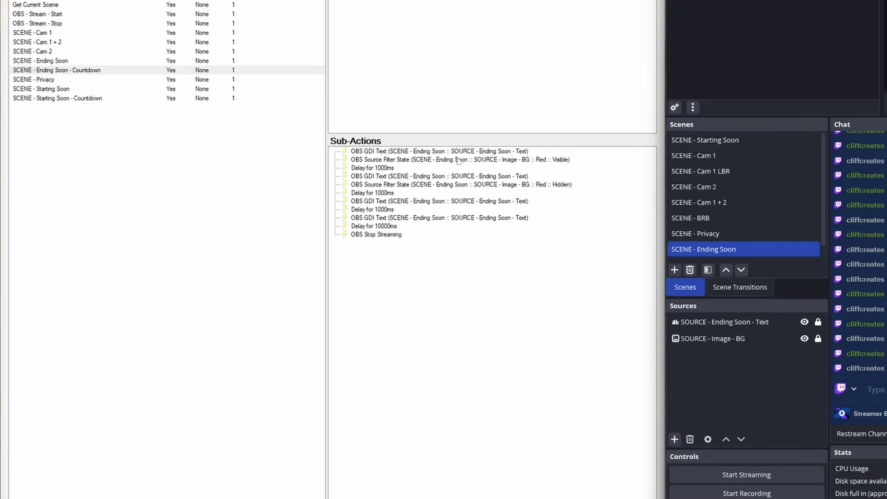
In Streamer.bot, duplicate the visible Red filter sub-action, change the copy's filter to Green and place it after the hidden Red one.
{"action": "left_click", "coordinate": [26, 287]}
{"action": "right_click", "coordinate": [86, 286]}
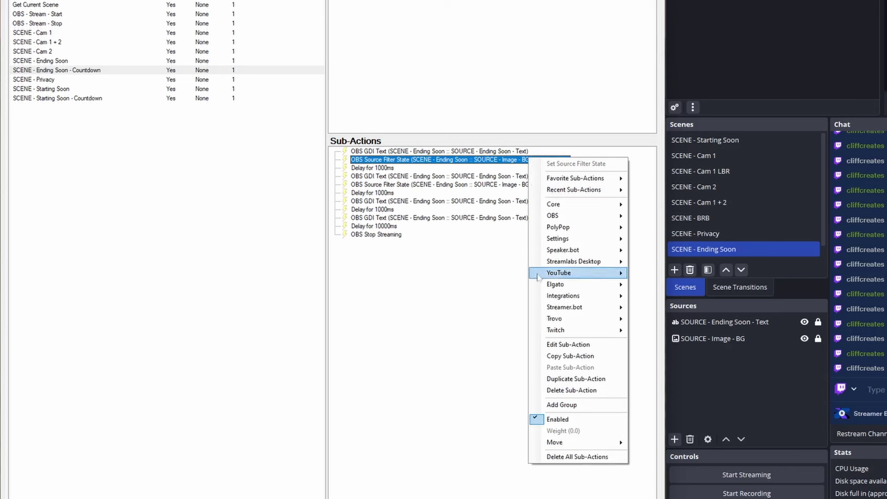
{"action": "left_click", "coordinate": [568, 345]}
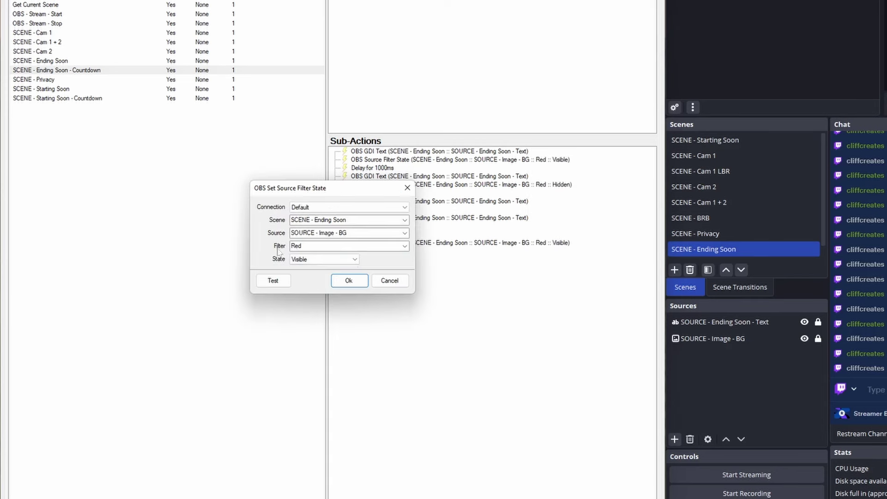
{"action": "left_click", "coordinate": [405, 246]}
{"action": "left_click", "coordinate": [318, 262]}
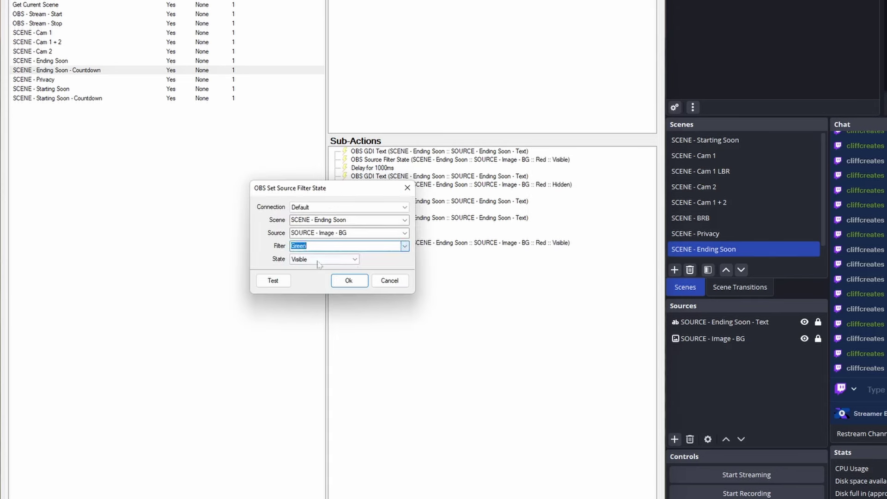
{"action": "left_click", "coordinate": [349, 281]}
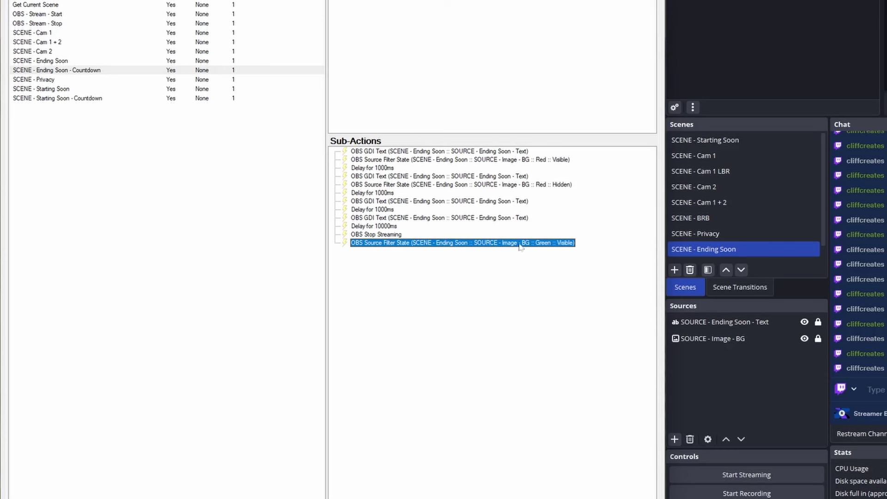
{"action": "left_click_drag", "start_coordinate": [521, 246], "coordinate": [534, 194]}
Duplicate the visible Green filter sub-action, set the copy's state to Hidden and place it after the third countdown text.
{"action": "right_click", "coordinate": [531, 193]}
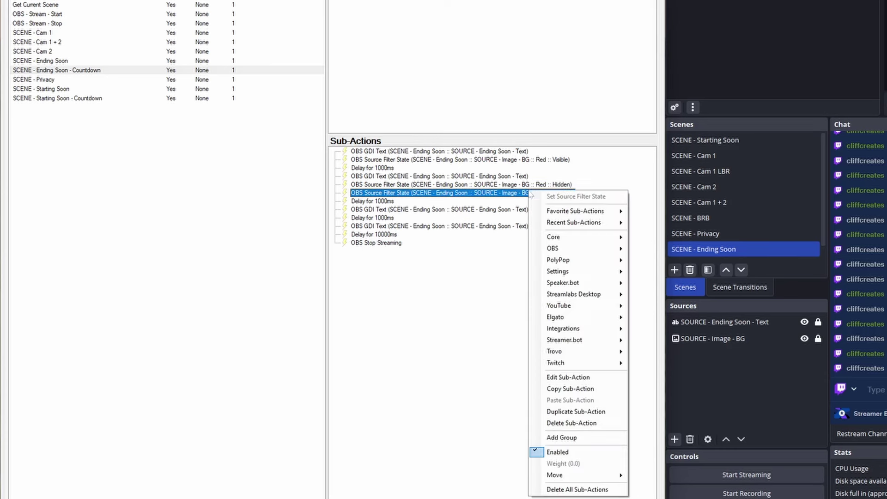
{"action": "left_click", "coordinate": [557, 411]}
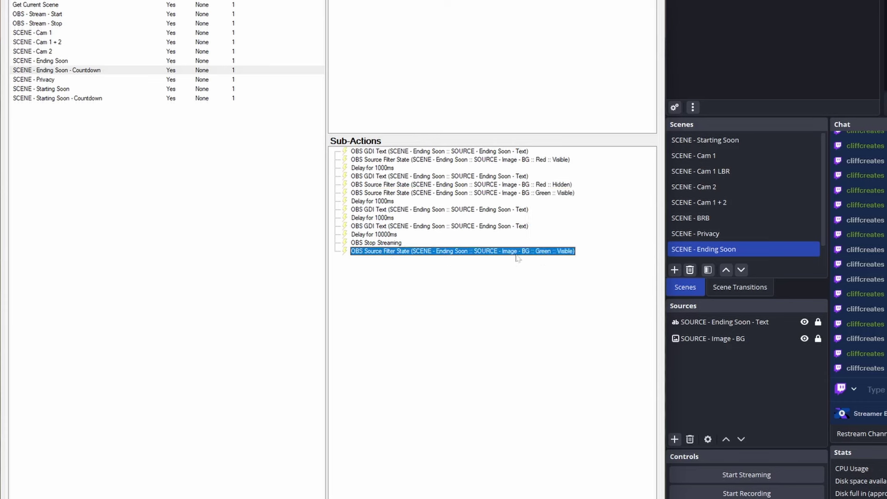
{"action": "double_click", "coordinate": [518, 251]}
{"action": "left_click", "coordinate": [323, 259]}
{"action": "left_click", "coordinate": [305, 276]}
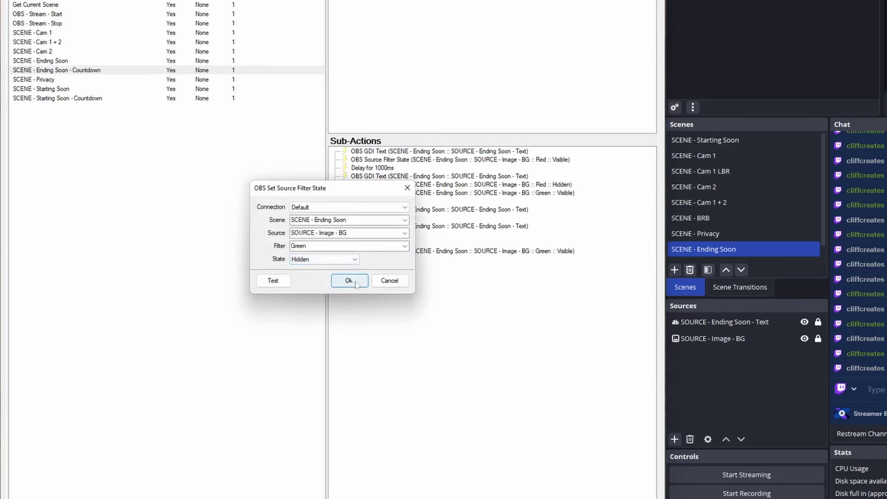
{"action": "left_click", "coordinate": [365, 281]}
{"action": "left_click", "coordinate": [546, 260]}
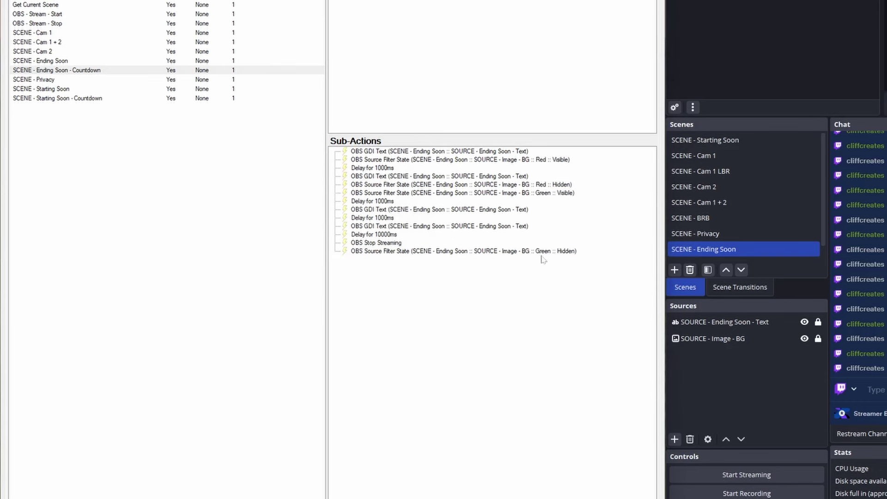
{"action": "left_click_drag", "start_coordinate": [545, 251], "coordinate": [543, 219]}
Duplicate the hidden Green filter sub-action and set the copy's filter to Blue and its state to Visible.
{"action": "right_click", "coordinate": [548, 219]}
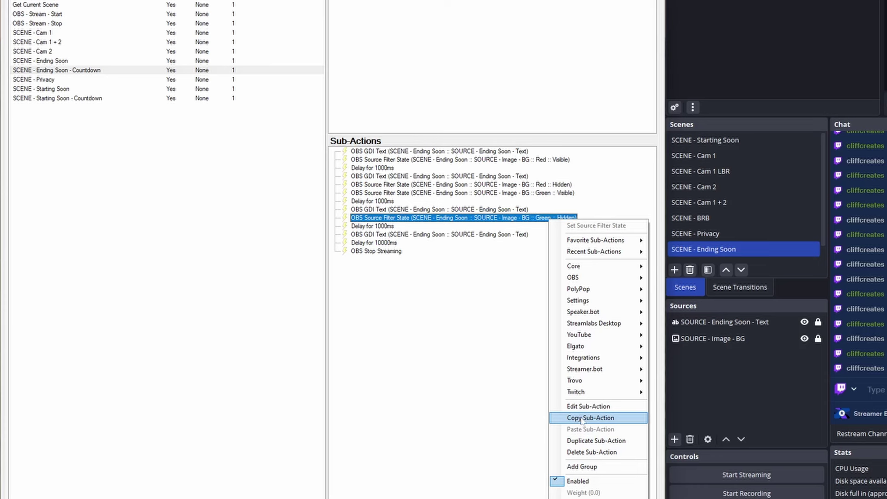
{"action": "left_click", "coordinate": [589, 441]}
{"action": "double_click", "coordinate": [511, 260]}
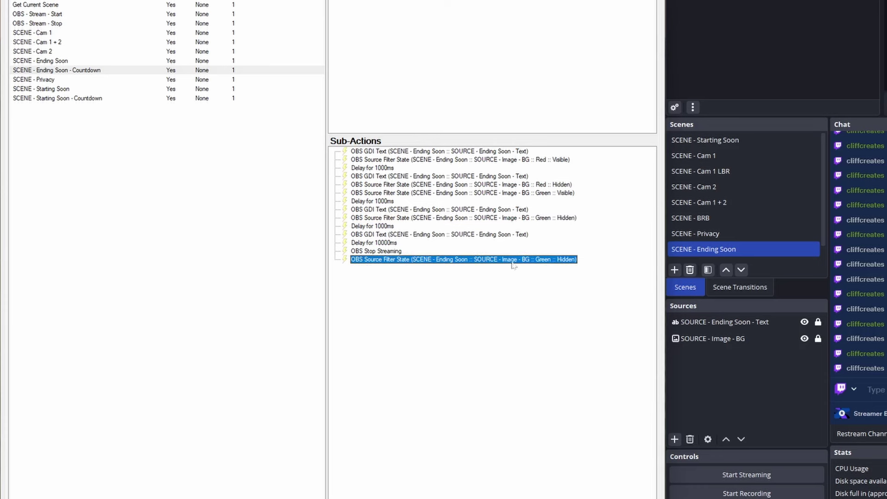
{"action": "left_click", "coordinate": [405, 246]}
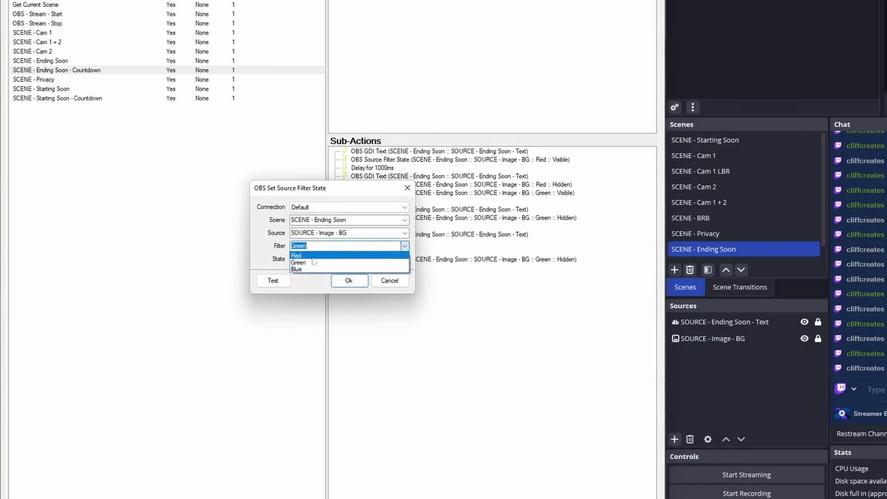
{"action": "left_click", "coordinate": [298, 269]}
{"action": "left_click", "coordinate": [310, 261]}
{"action": "left_click", "coordinate": [298, 269]}
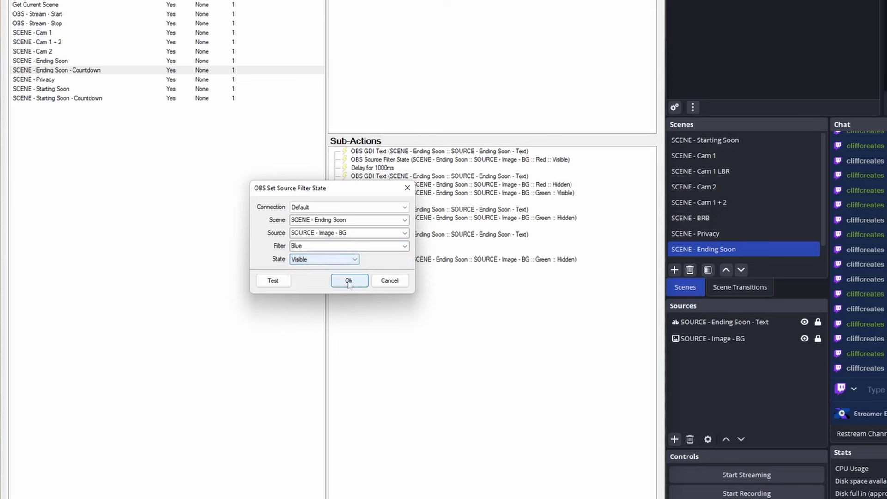
{"action": "left_click", "coordinate": [349, 280]}
Duplicate the visible Blue filter sub-action and place one of the two directly after the hidden Green one.
{"action": "right_click", "coordinate": [536, 260]}
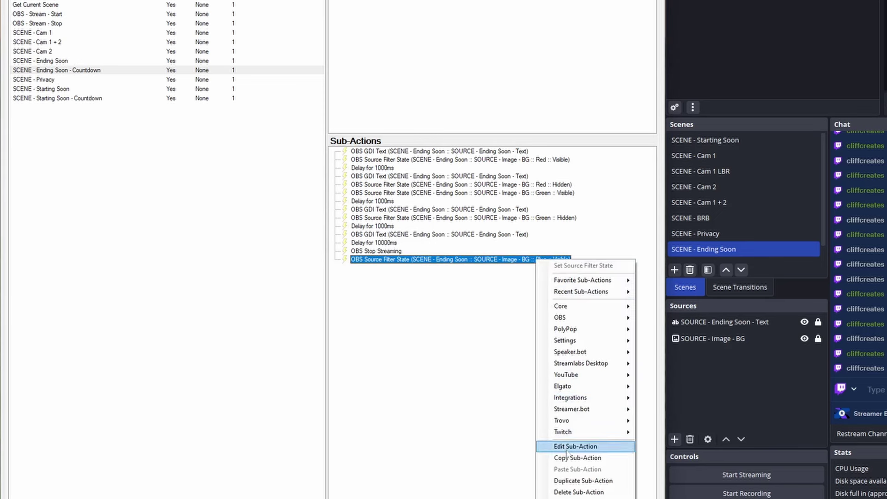
{"action": "left_click", "coordinate": [567, 480]}
{"action": "left_click_drag", "start_coordinate": [538, 261], "coordinate": [548, 228]}
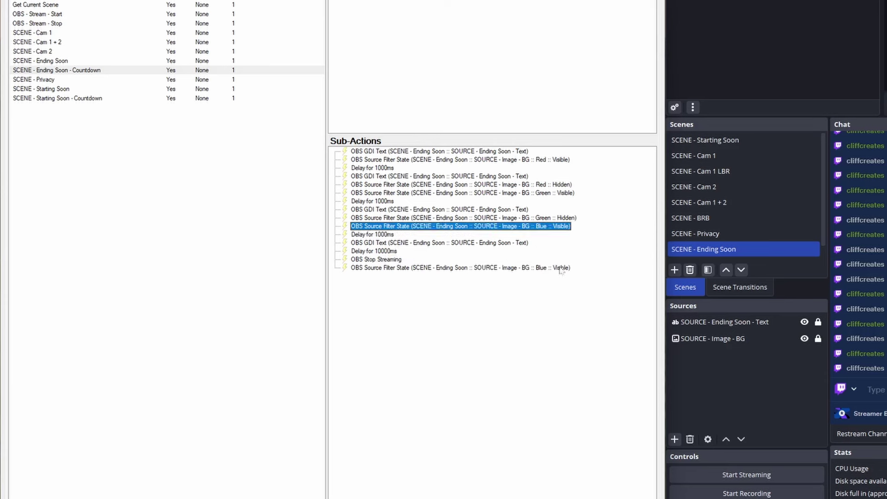
Set the state of the last Blue filter sub-action to Hidden and place it after the fourth countdown text.
{"action": "double_click", "coordinate": [556, 268]}
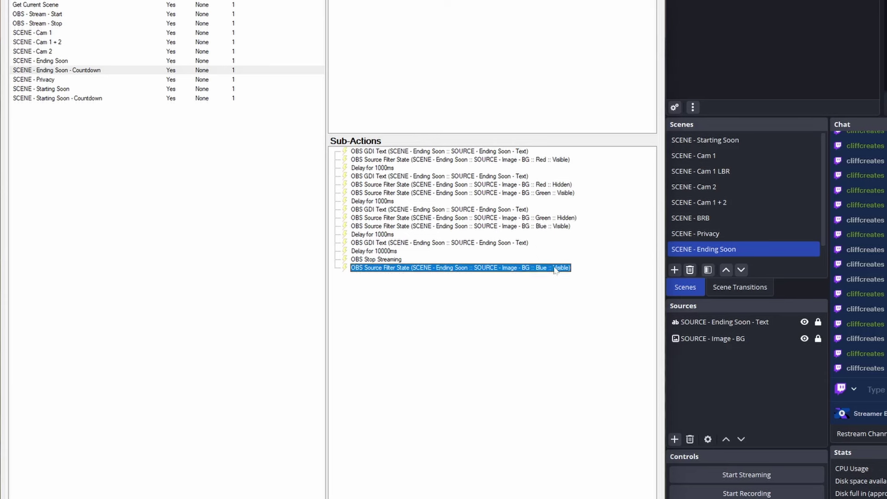
{"action": "left_click", "coordinate": [355, 259]}
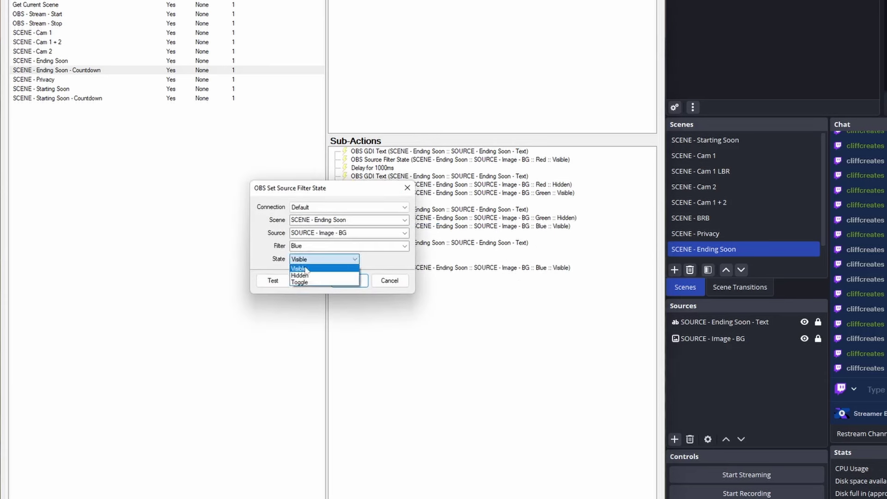
{"action": "left_click", "coordinate": [306, 270]}
{"action": "left_click", "coordinate": [349, 281]}
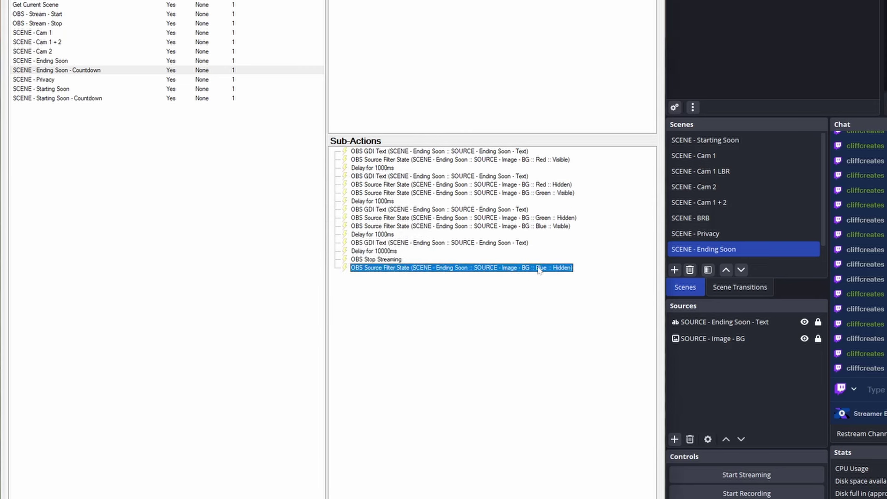
{"action": "left_click_drag", "start_coordinate": [539, 269], "coordinate": [542, 249]}
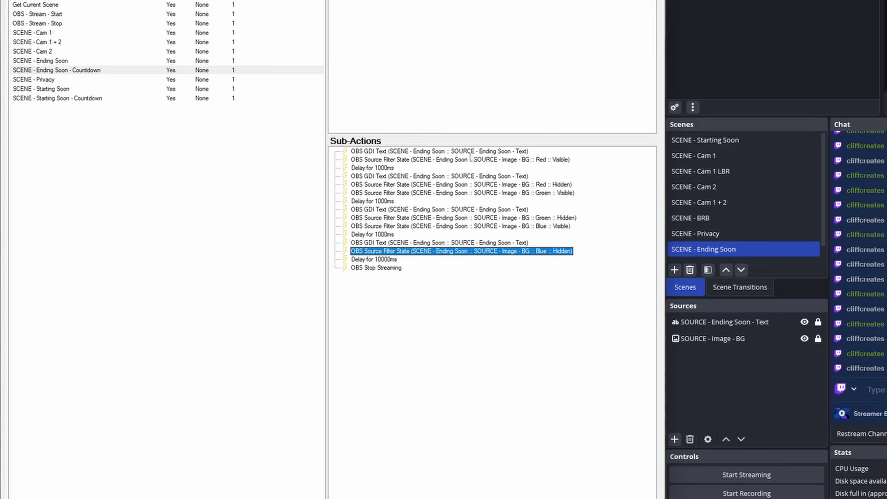
Review the order of the filter, text, delay and stop-streaming sub-actions in the ending countdown.
{"action": "left_click", "coordinate": [540, 185]}
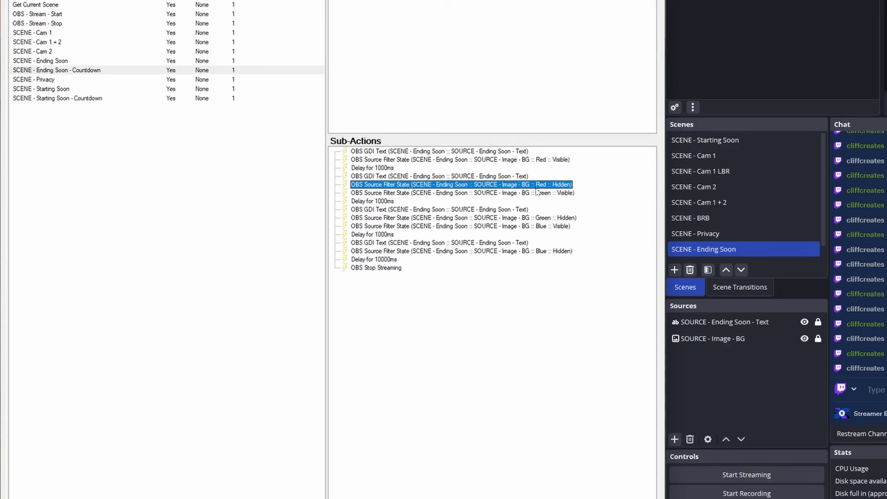
{"action": "left_click", "coordinate": [525, 195]}
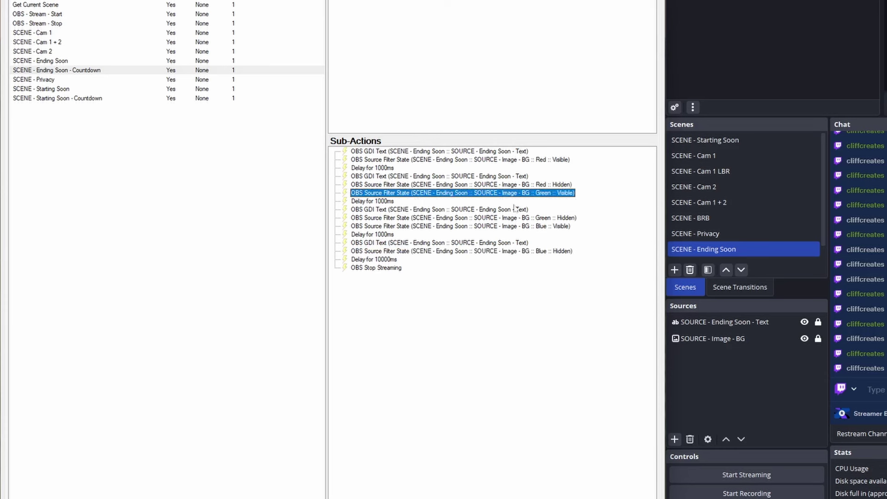
{"action": "left_click", "coordinate": [516, 218]}
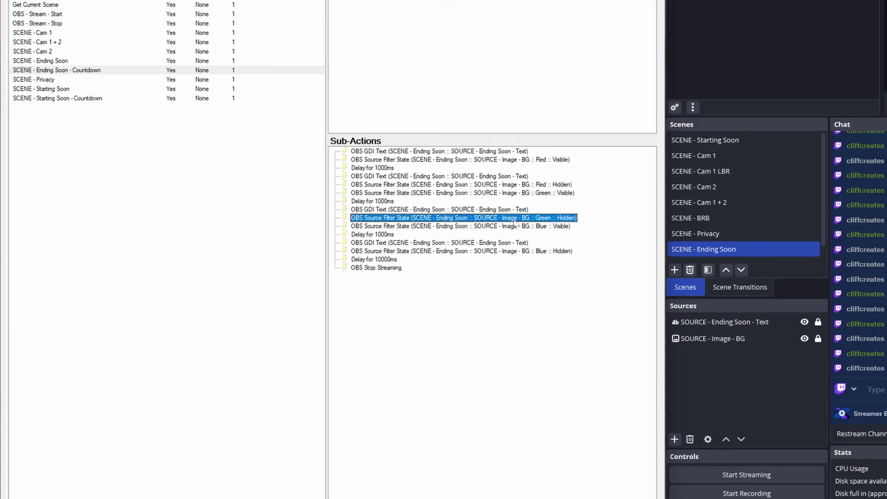
{"action": "left_click", "coordinate": [527, 227]}
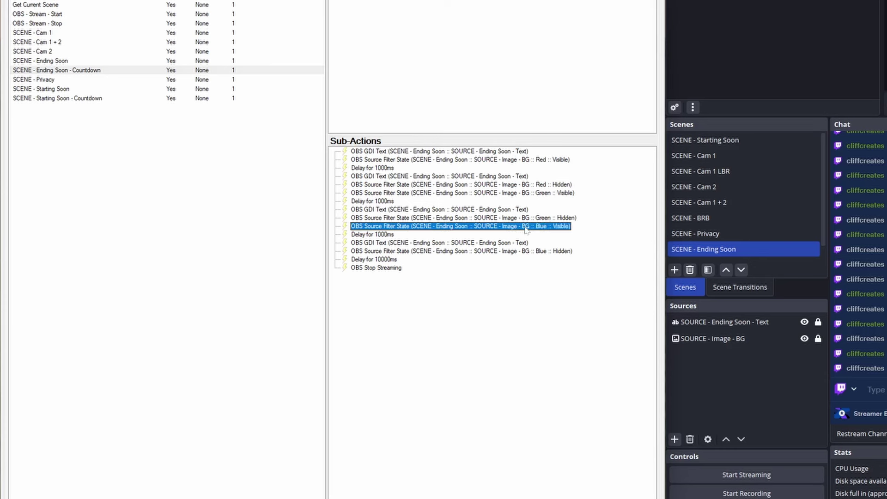
{"action": "left_click", "coordinate": [506, 252]}
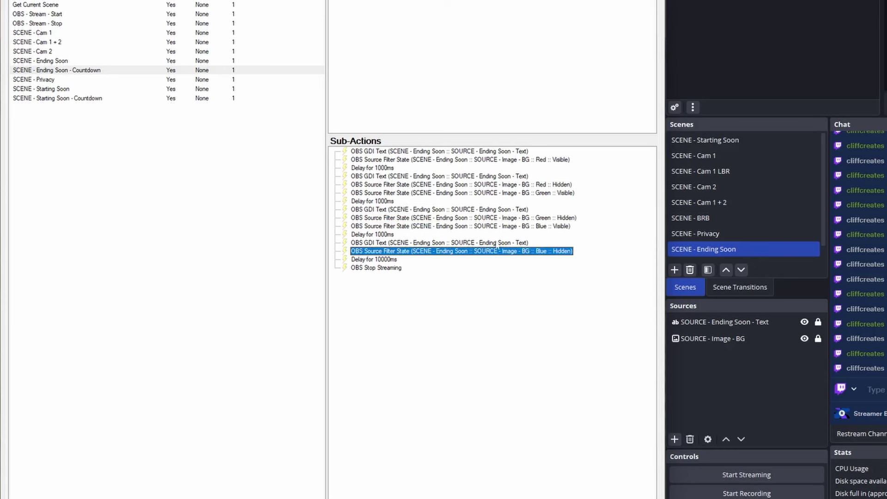
{"action": "left_click", "coordinate": [495, 244]}
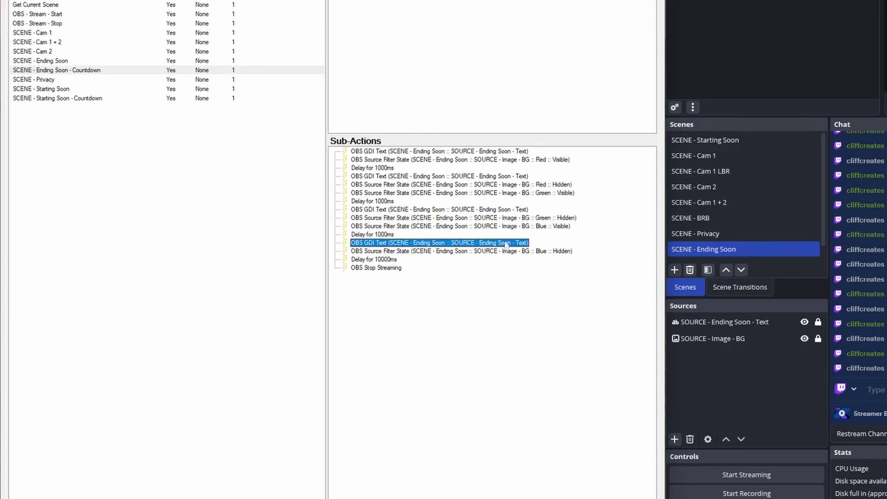
{"action": "left_click", "coordinate": [545, 252]}
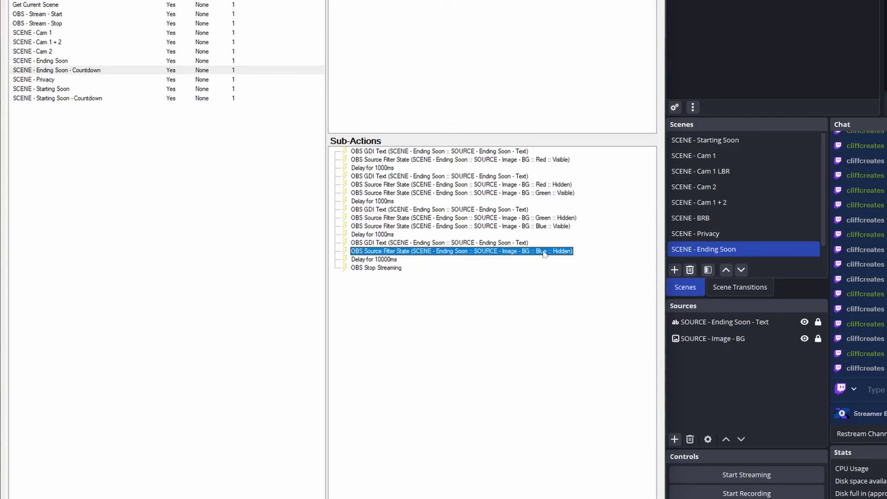
{"action": "left_click", "coordinate": [383, 260]}
{"action": "left_click", "coordinate": [388, 269]}
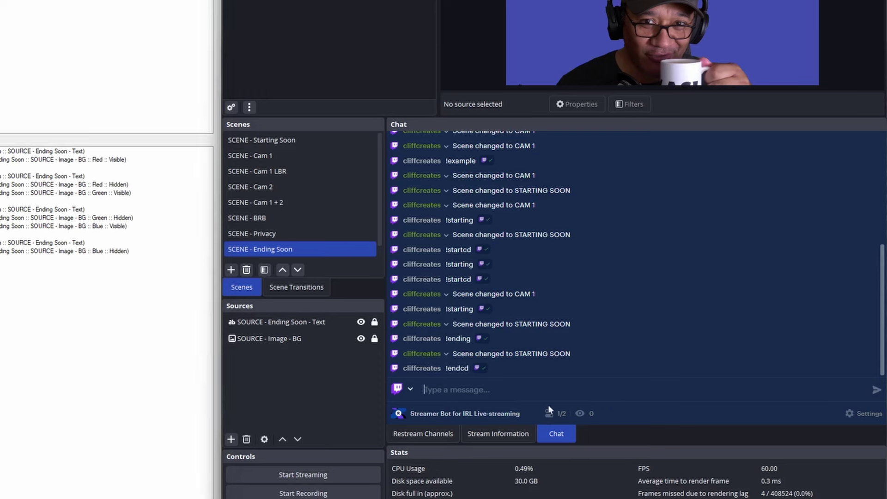
In OBS, test the ending countdown by sending !cam12, !ending and !endcd in the chat.
{"action": "type", "text": "!cam12"}
{"action": "key", "text": "Return"}
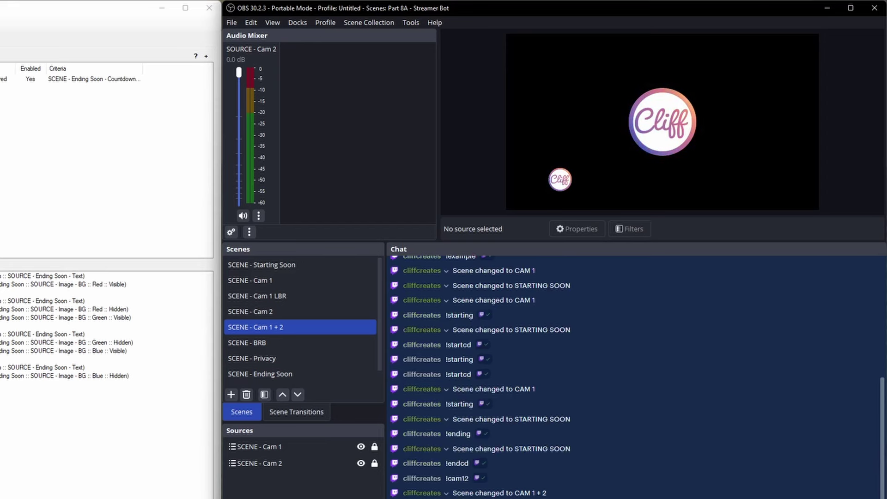
{"action": "type", "text": "!end"}
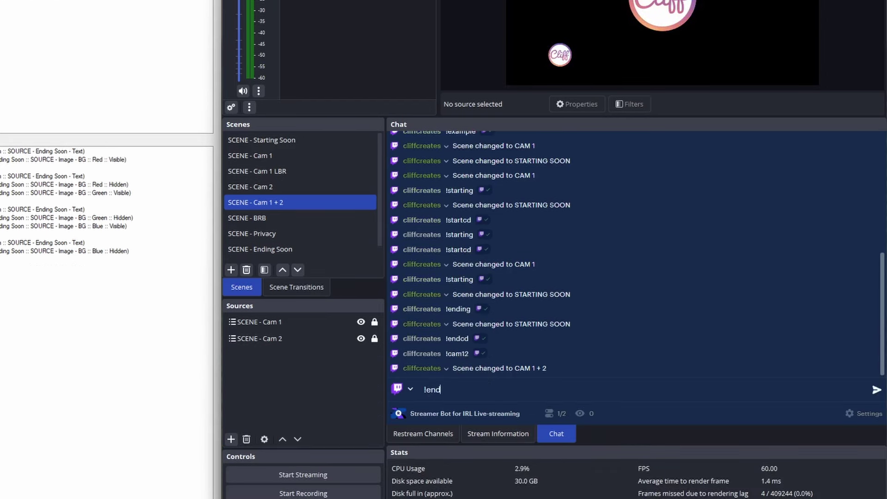
{"action": "type", "text": "ing"}
{"action": "key", "text": "Return"}
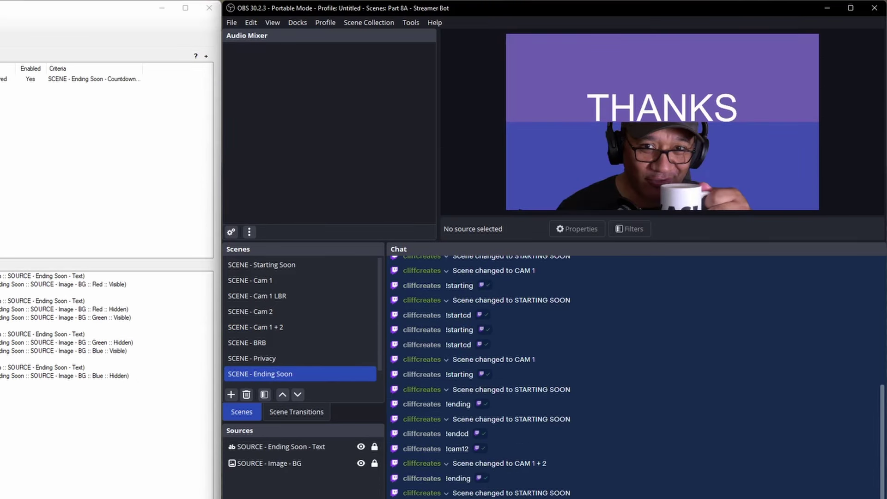
{"action": "type", "text": "!end"}
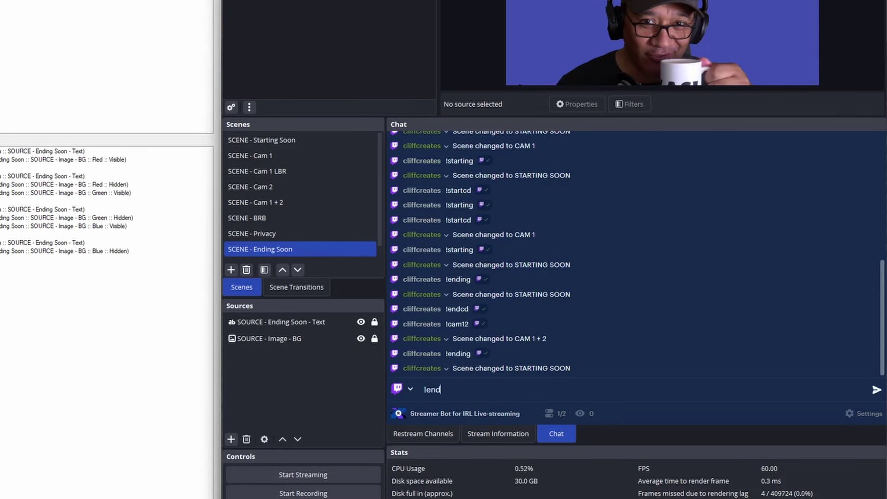
{"action": "type", "text": "cd"}
{"action": "key", "text": "Return"}
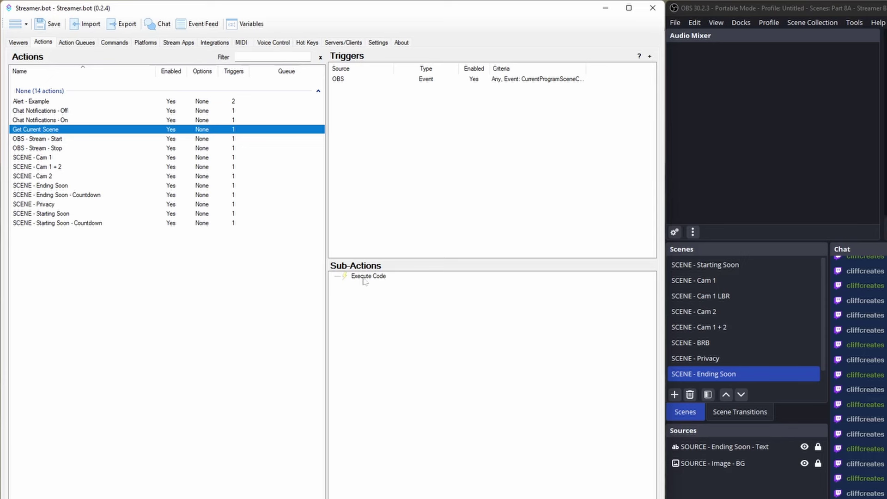
In Streamer.bot, edit the Get Current Scene action's C# code and add a CPH.ObsSetGdiText call to the Ending Soon case after its SendMessage line.
{"action": "double_click", "coordinate": [365, 276]}
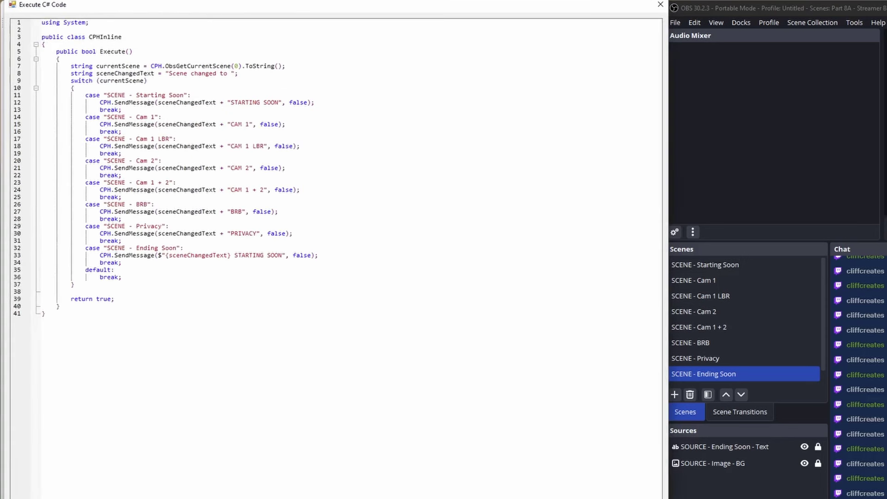
{"action": "key", "text": "Return"}
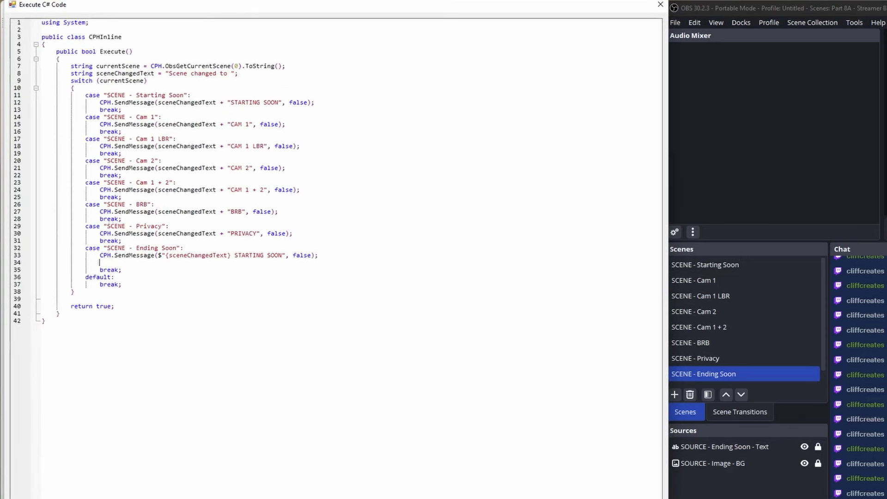
{"action": "type", "text": "CPH.OBSSetG"}
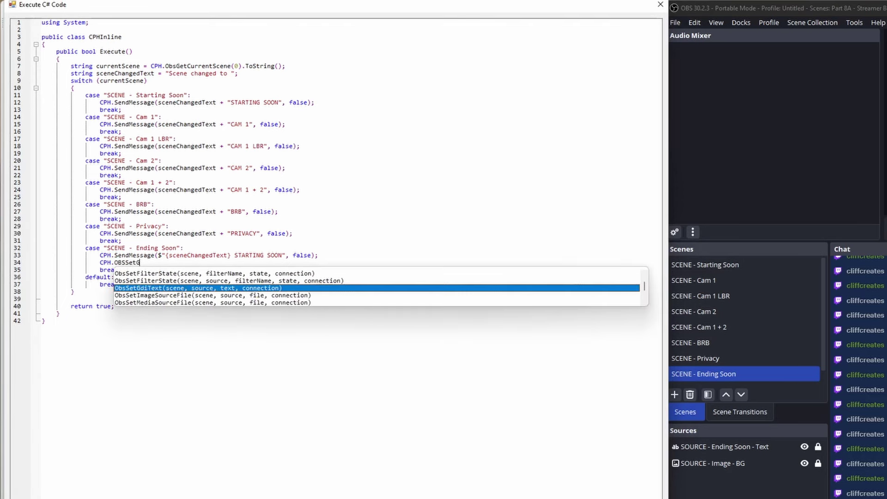
{"action": "type", "text": "DI"}
{"action": "key", "text": "Return"}
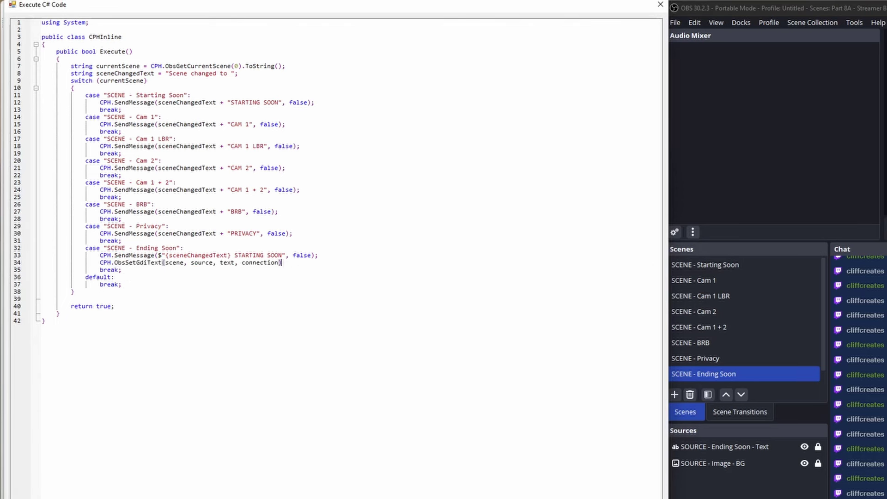
{"action": "type", "text": ";"}
Set the scene argument of the CPH.ObsSetGdiText call to this.
{"action": "left_click_drag", "start_coordinate": [184, 263], "coordinate": [163, 262]}
{"action": "type", "text": "\""}
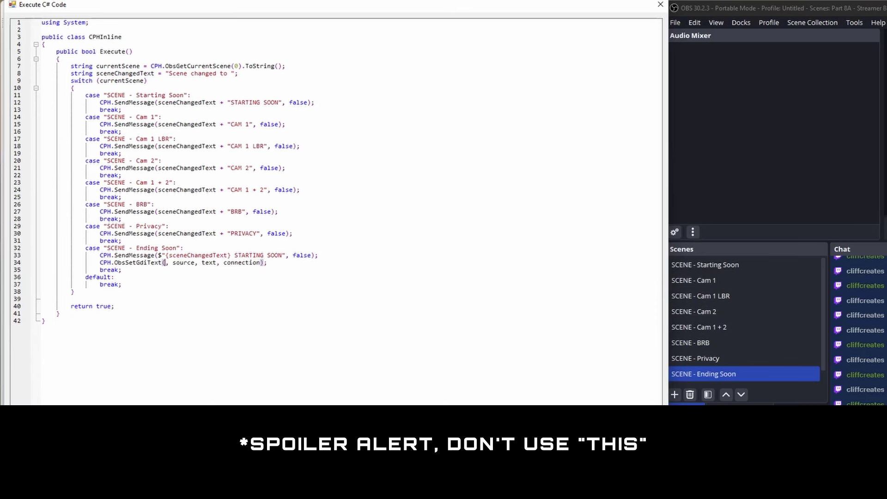
{"action": "key", "text": "BackSpace"}
{"action": "type", "text": "this"}
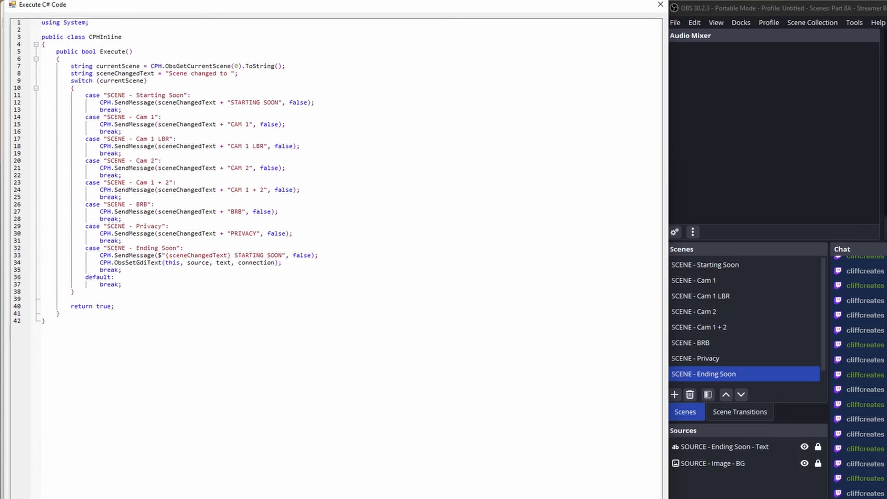
Set the call's source argument to "SOURCE - Ending Soon - Text" and its text argument to "ENDING SOON".
{"action": "double_click", "coordinate": [198, 262]}
{"action": "type", "text": "\""}
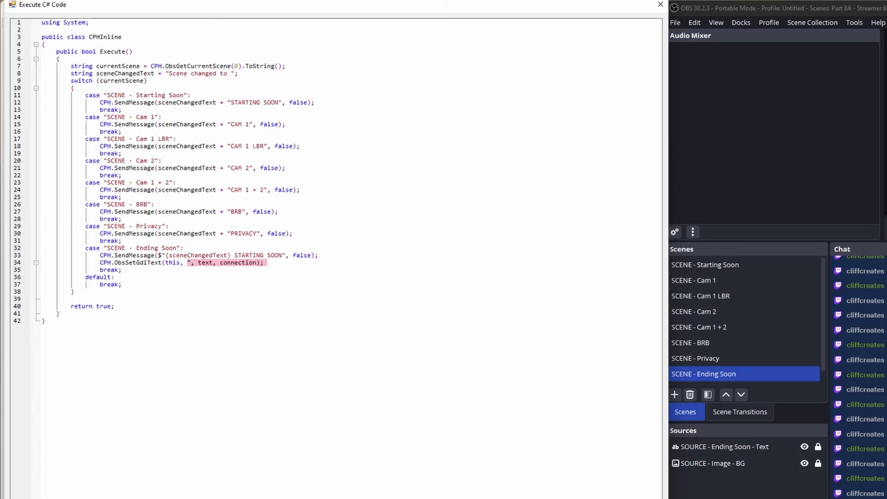
{"action": "type", "text": "\""}
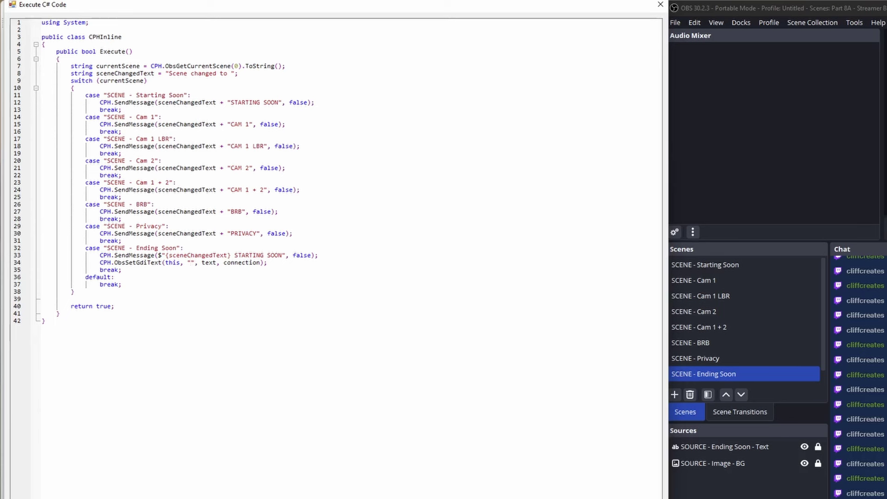
{"action": "type", "text": "SOURCE"}
{"action": "type", "text": " - "}
{"action": "type", "text": "Ending So"}
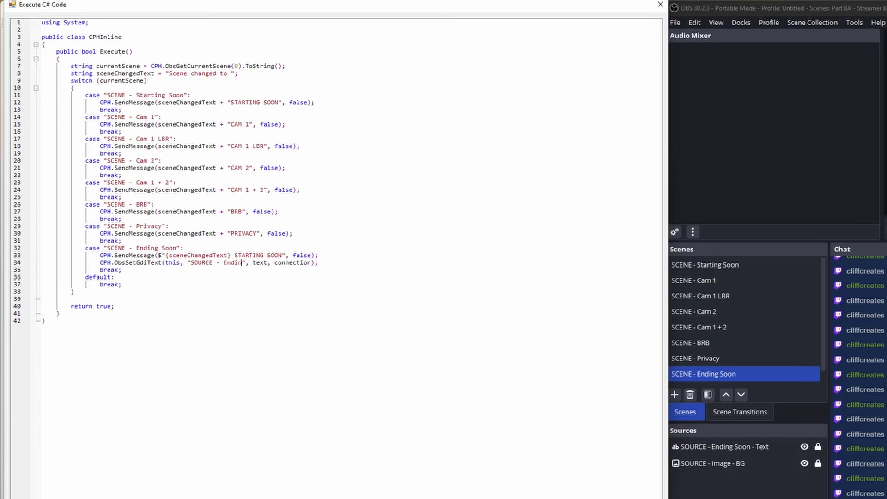
{"action": "type", "text": "on - Tex"}
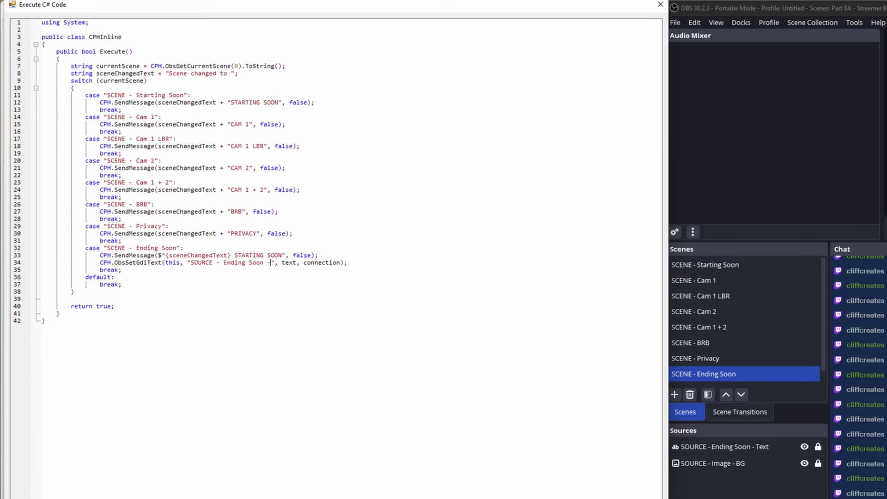
{"action": "type", "text": "t"}
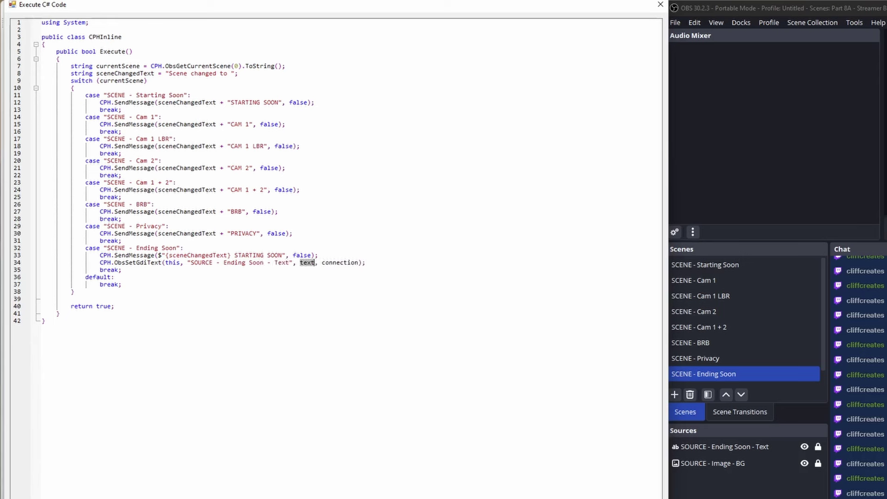
{"action": "type", "text": "\""}
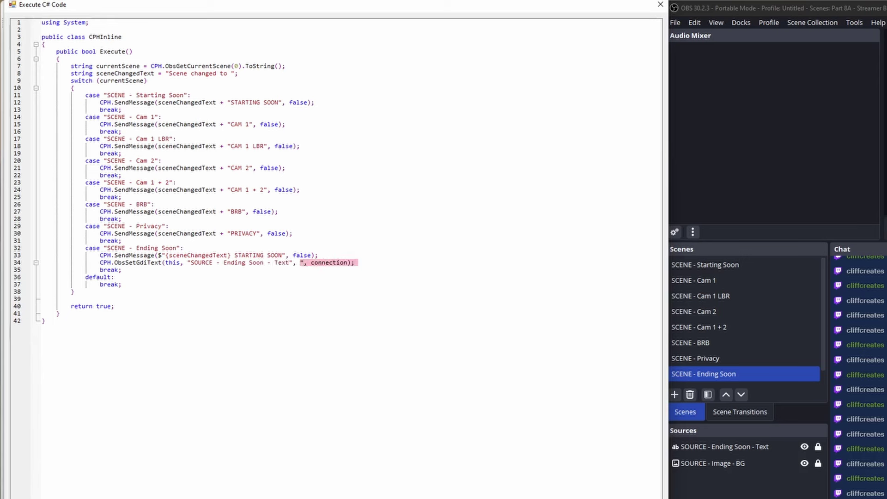
{"action": "type", "text": "ENDING SOON\""}
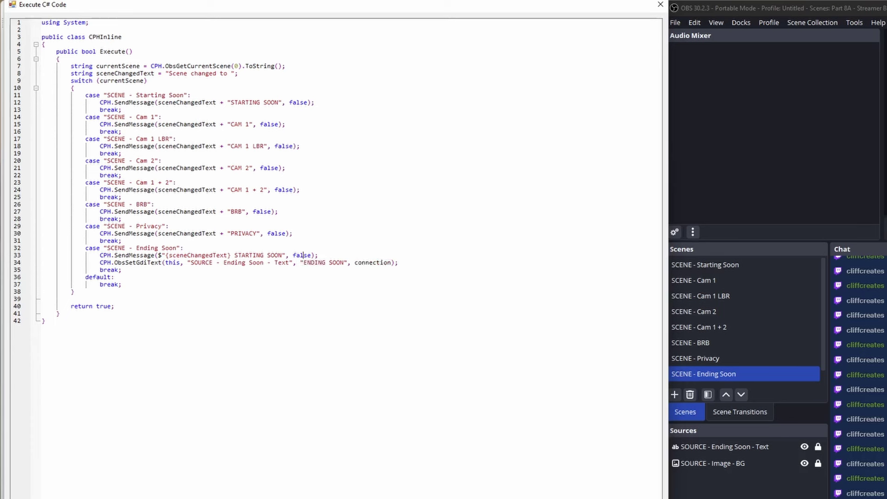
Correct the Ending Soon case's chat message to say ENDING SOON, set the ObsSetGdiText connection argument to 0, and compile the code.
{"action": "double_click", "coordinate": [249, 255]}
{"action": "type", "text": "ENDING"}
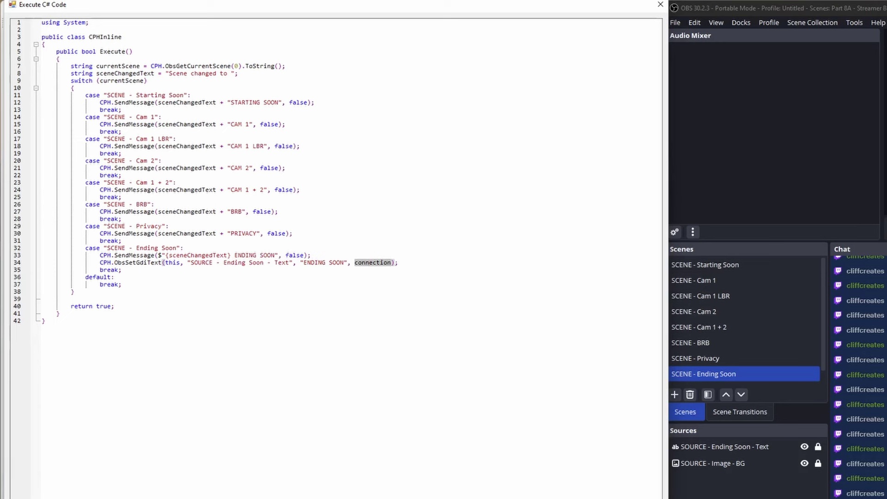
{"action": "type", "text": "0"}
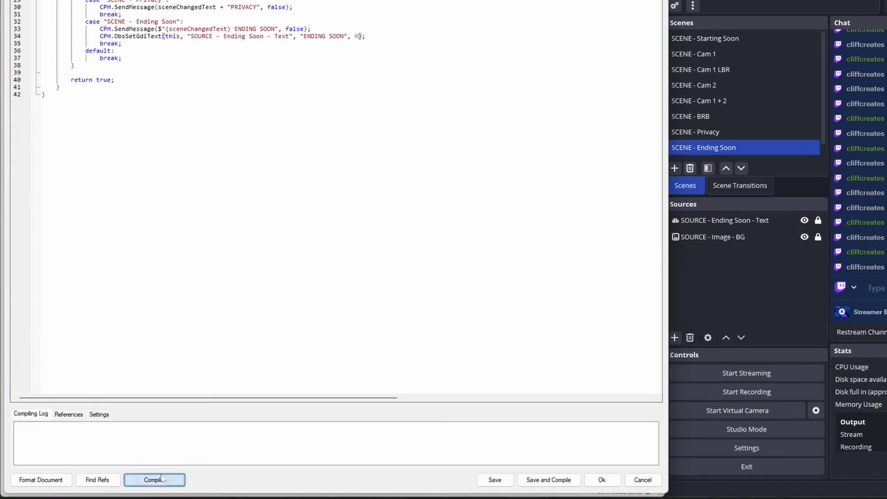
{"action": "left_click", "coordinate": [154, 479]}
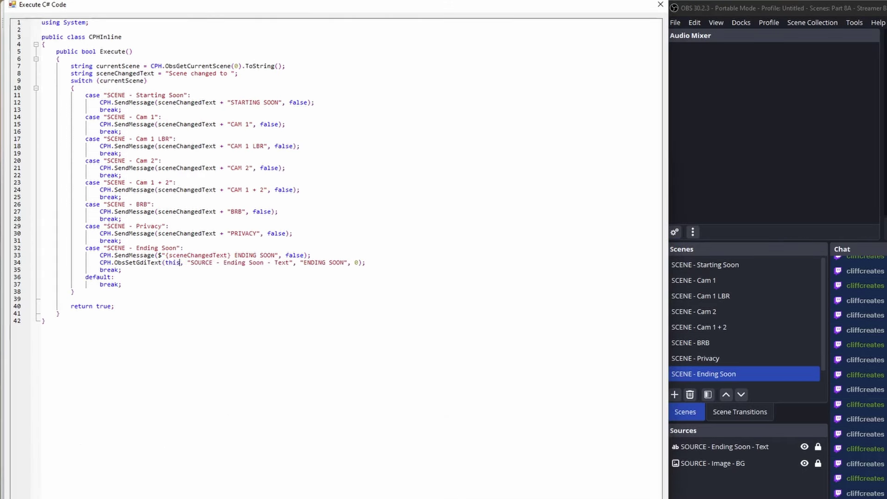
Replace the scene argument this with "SCENE - ENDING SOON" in the ObsSetGdiText call, then compile and save the code.
{"action": "left_click", "coordinate": [180, 36]}
{"action": "key", "text": "BackSpace"}
{"action": "key", "text": "BackSpace"}
{"action": "key", "text": "BackSpace"}
{"action": "key", "text": "BackSpace"}
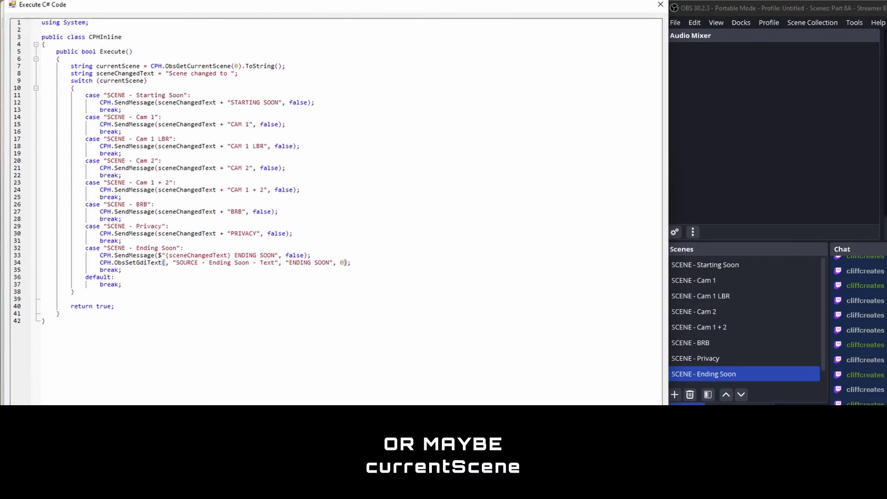
{"action": "type", "text": "\"S"}
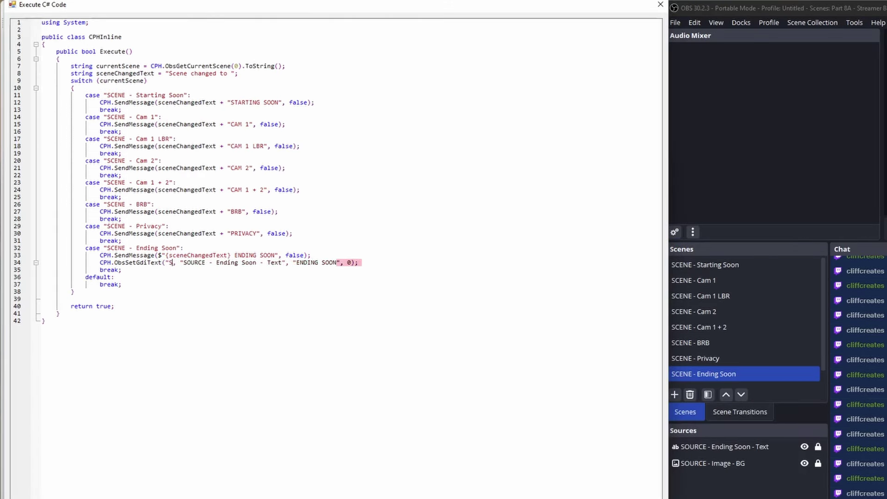
{"action": "type", "text": "CENE - "}
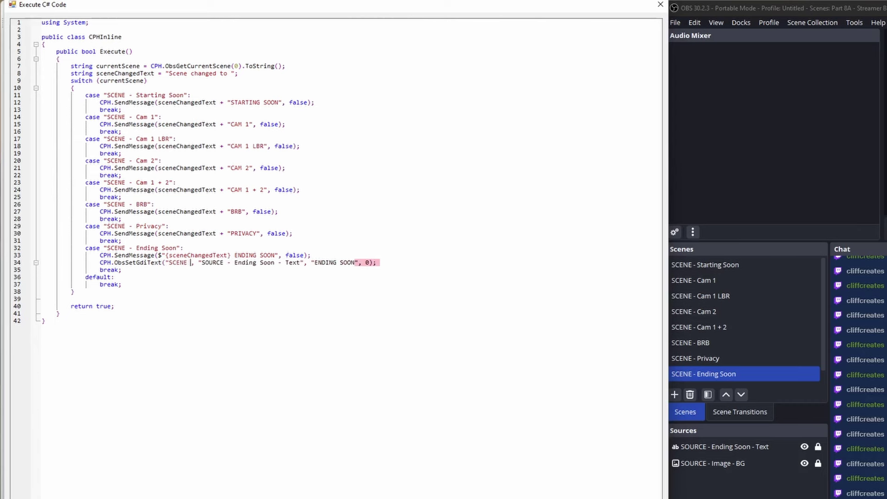
{"action": "type", "text": "ENDING SOON"}
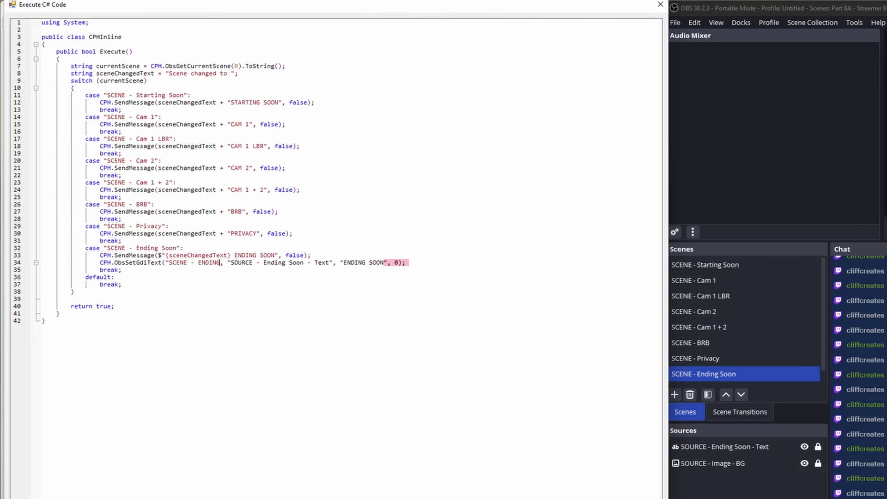
{"action": "type", "text": "\""}
{"action": "left_click", "coordinate": [172, 481]}
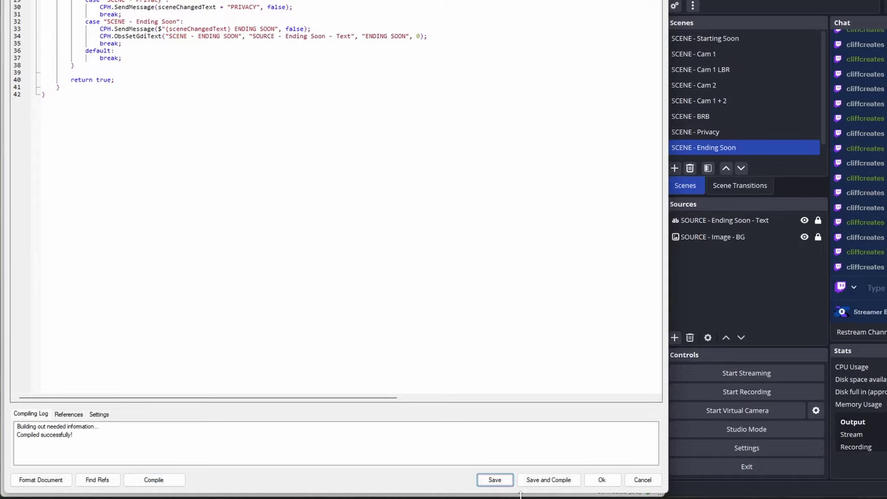
{"action": "left_click", "coordinate": [548, 480]}
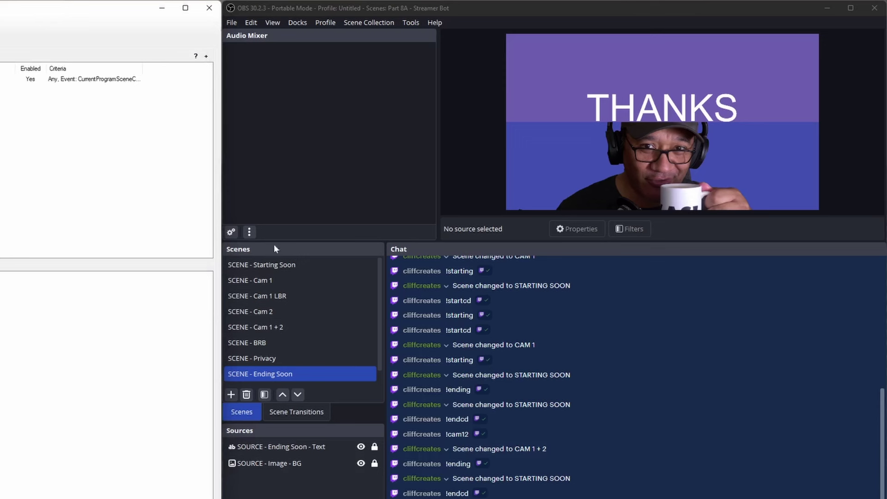
In OBS, test the text reset by switching to the Privacy and Ending Soon scenes and sending !cam12 and !ending in the chat.
{"action": "left_click", "coordinate": [272, 357]}
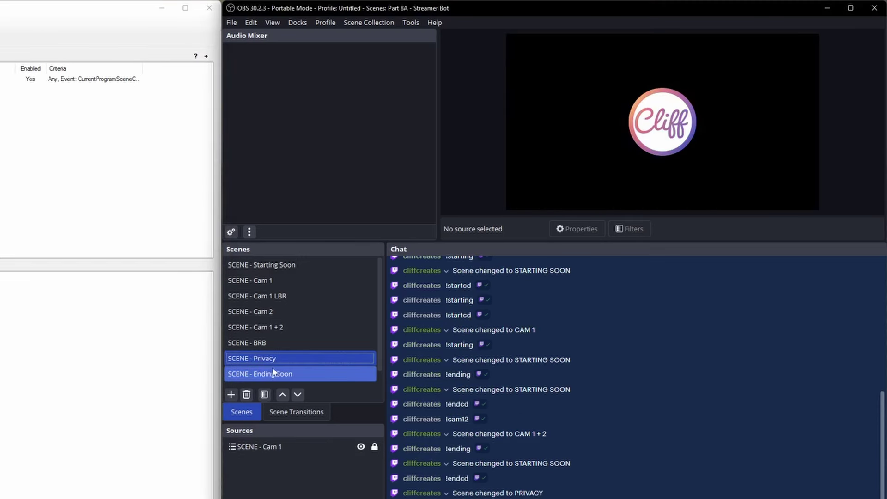
{"action": "left_click", "coordinate": [272, 375]}
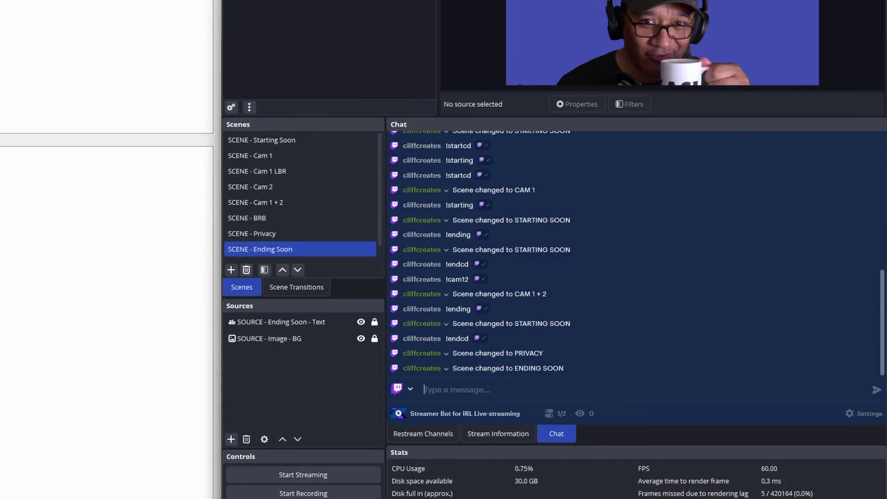
{"action": "type", "text": "!cam12"}
{"action": "key", "text": "Return"}
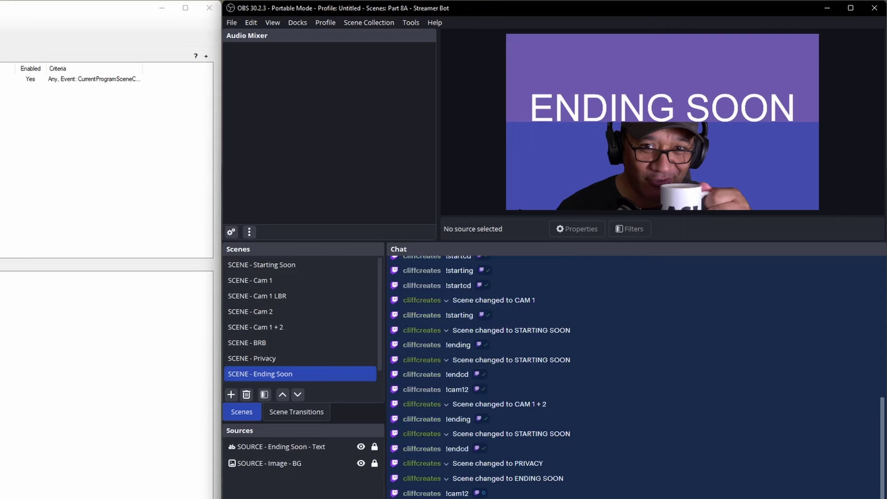
{"action": "type", "text": "!e"}
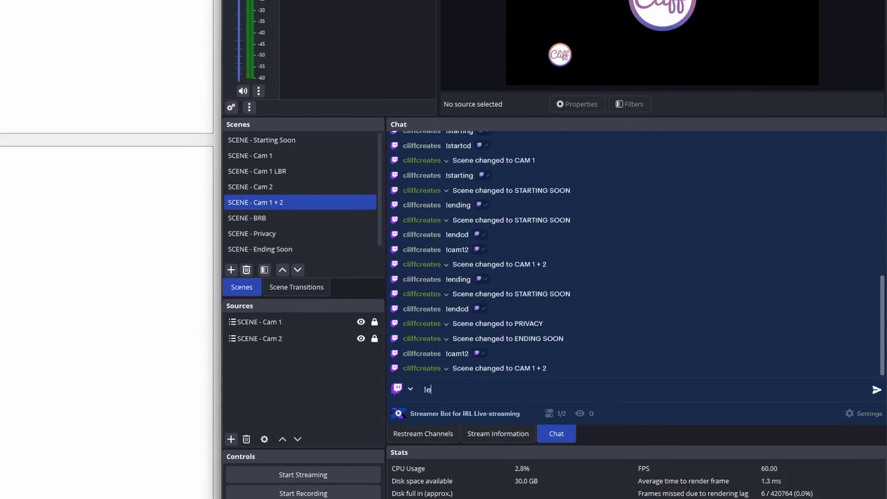
{"action": "type", "text": "nding"}
{"action": "key", "text": "Return"}
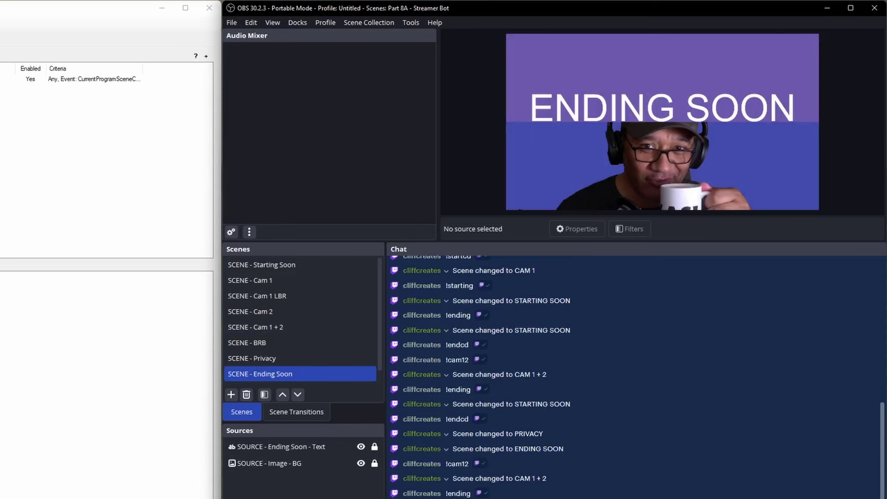
Send !endcd in the chat to test the ending countdown from the Ending Soon scene.
{"action": "type", "text": "!end"}
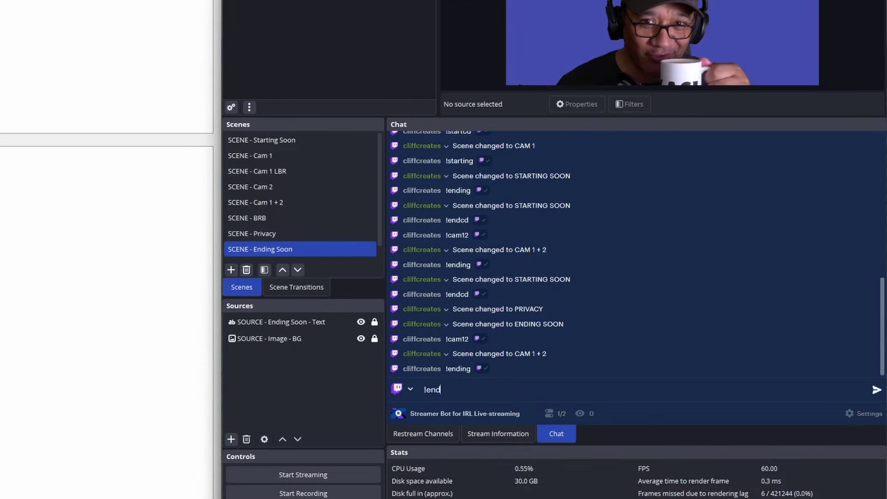
{"action": "type", "text": "cd"}
{"action": "key", "text": "Return"}
{"action": "key", "text": "BackSpace"}
{"action": "type", "text": "e"}
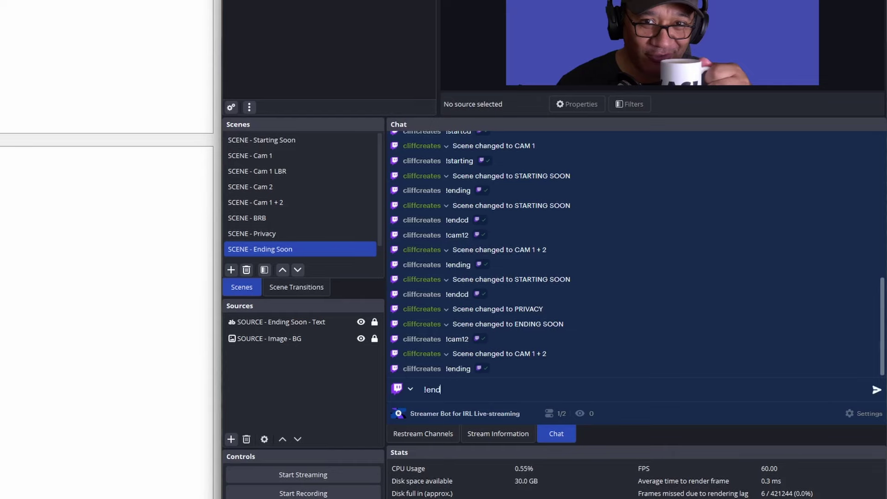